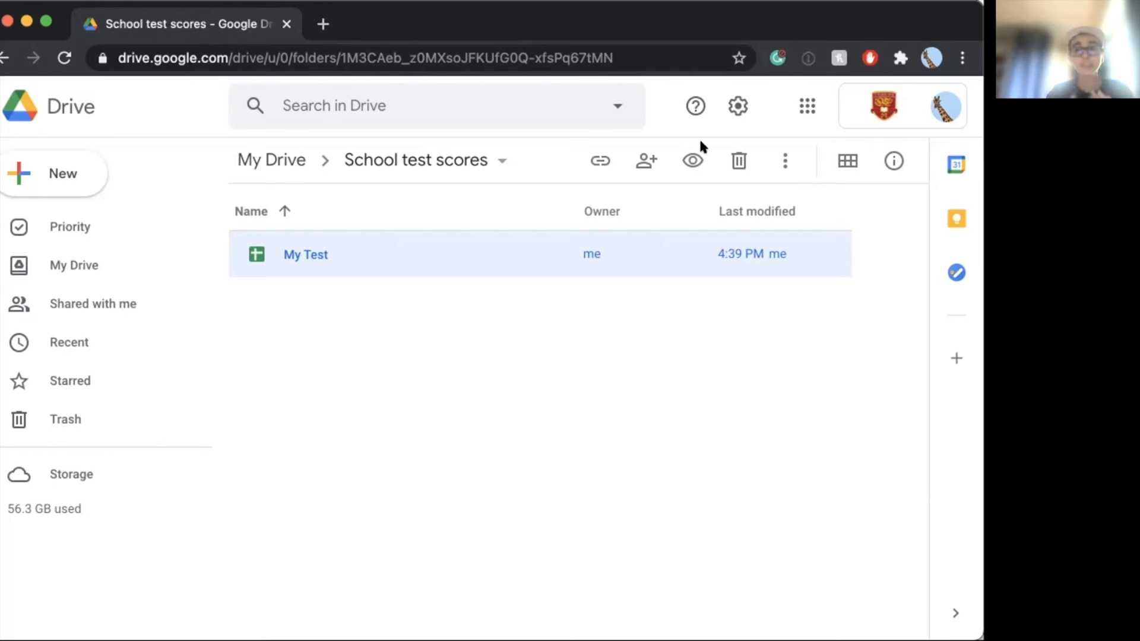
Step: Create a new blank Google Sheets spreadsheet in the School test scores folder
right_click(367, 355)
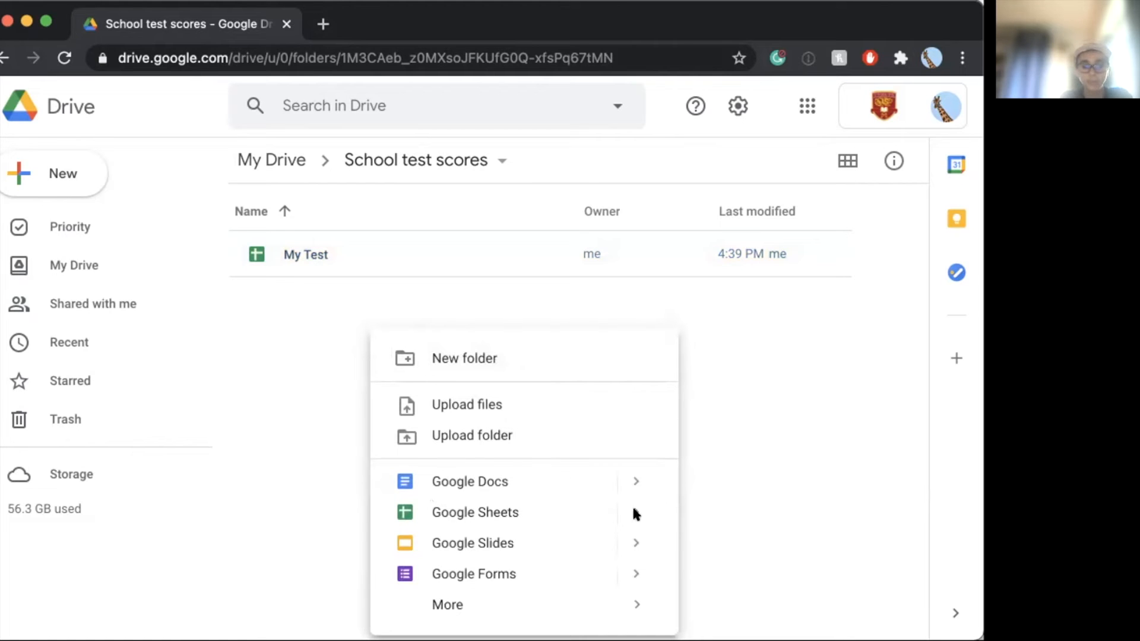
mouse_move(633, 512)
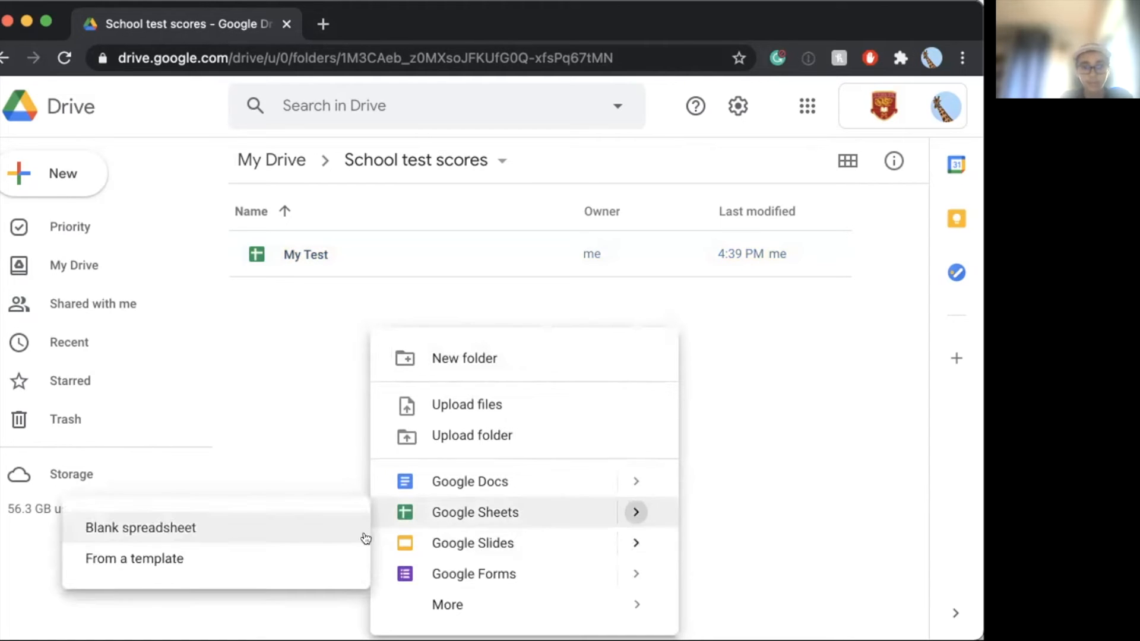
click(316, 526)
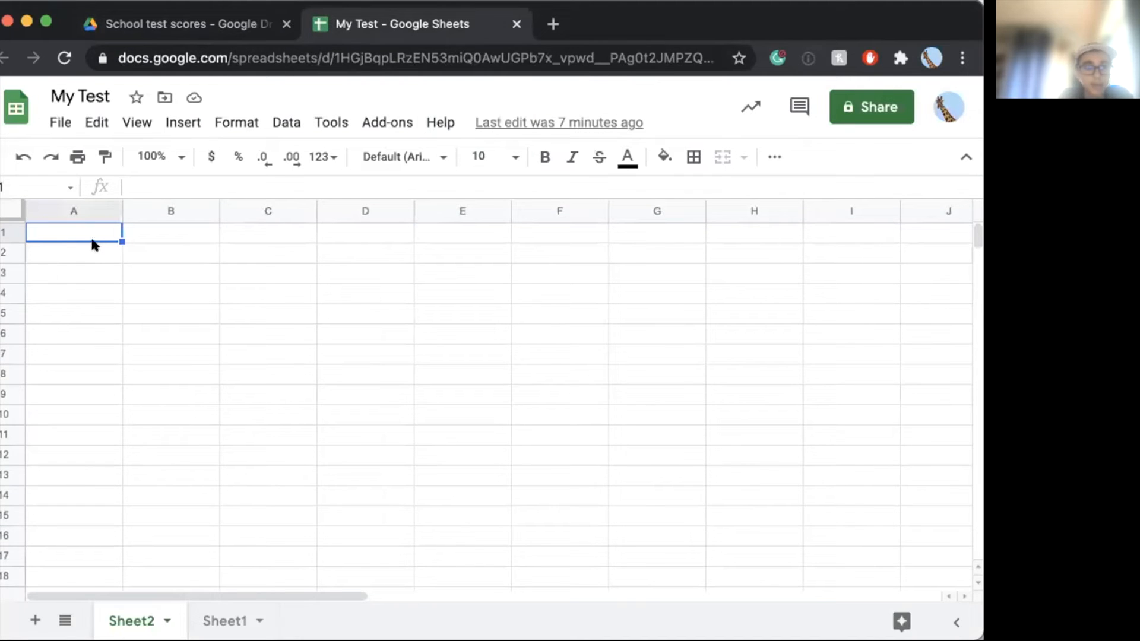
Step: Title the spreadsheet My Test and return to cell A1
click(94, 95)
triple_click(91, 90)
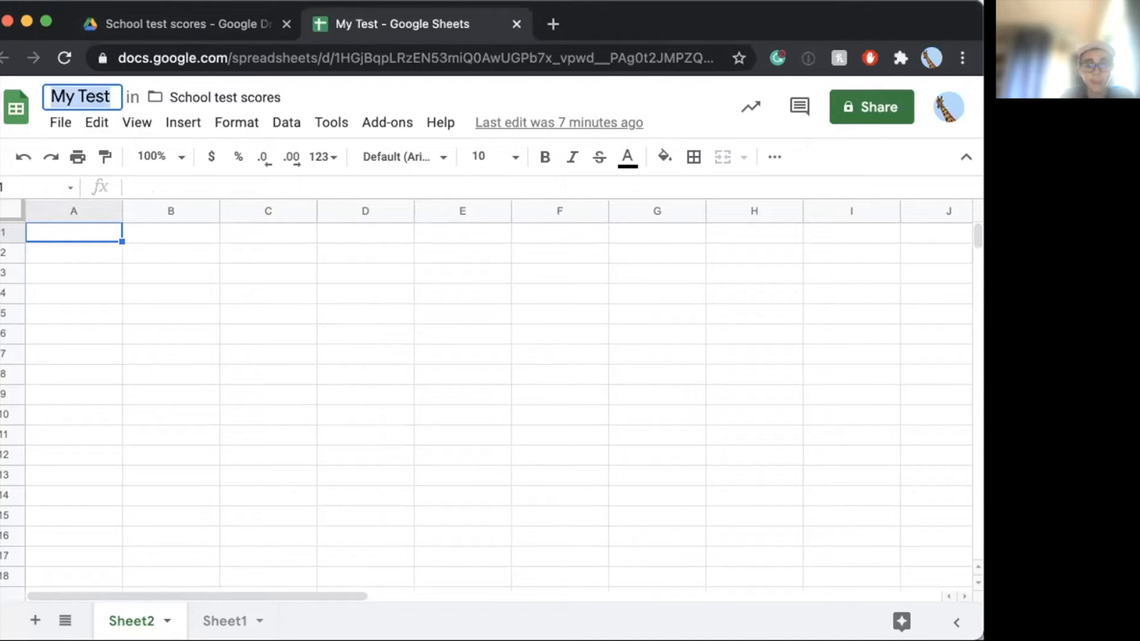
text(My test)
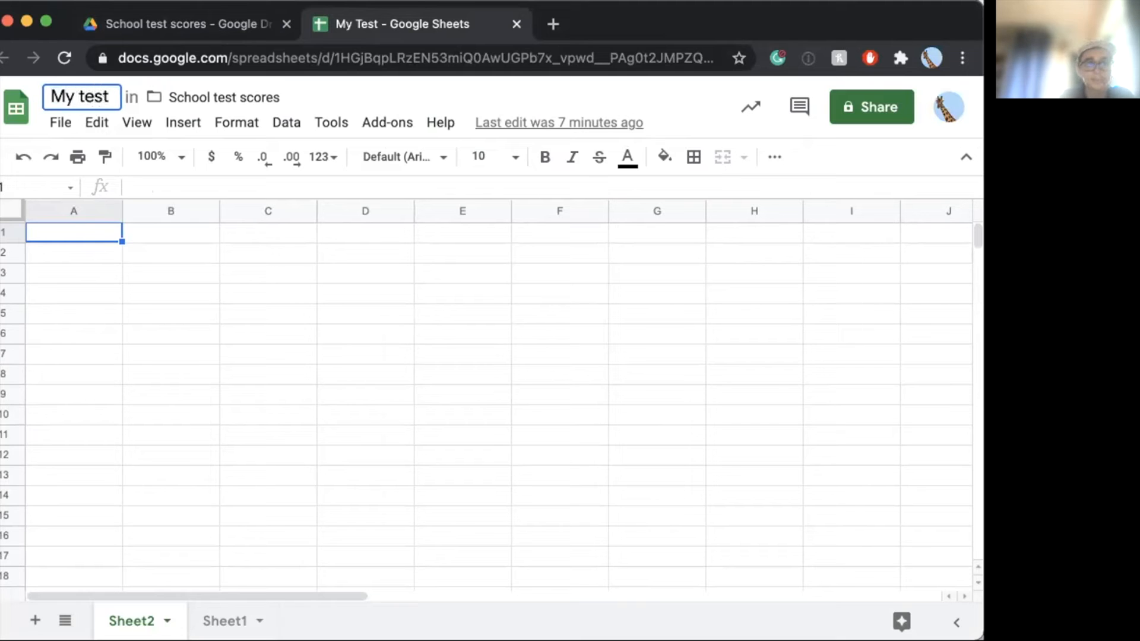
key(BackSpace)
text(T)
click(85, 233)
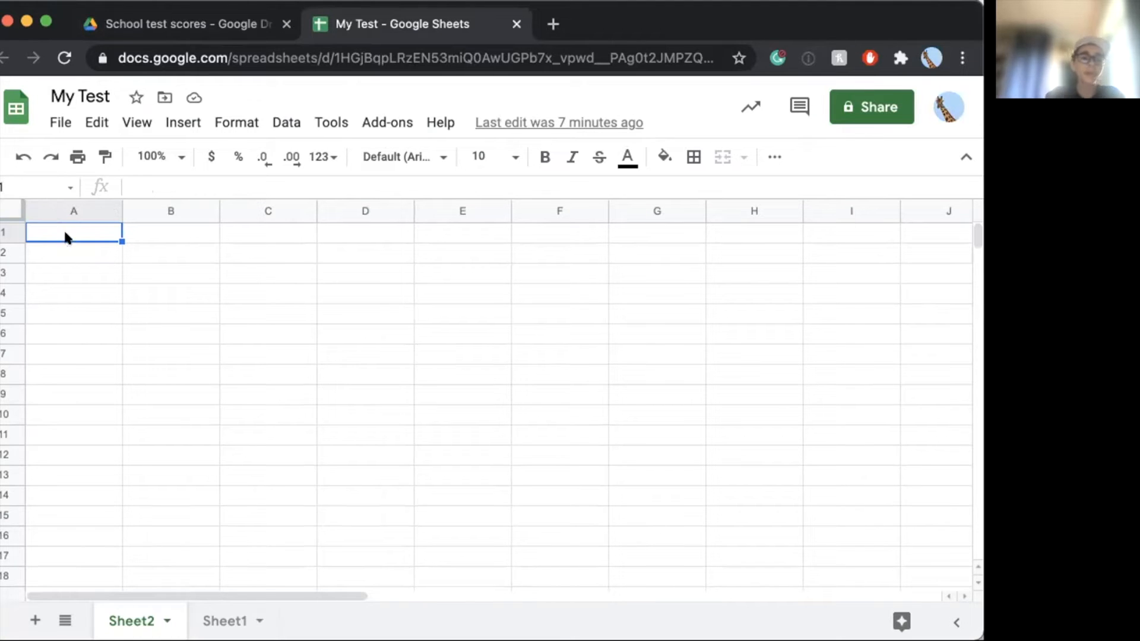
Step: Enter Test as the first column's header in cell A1
click(62, 204)
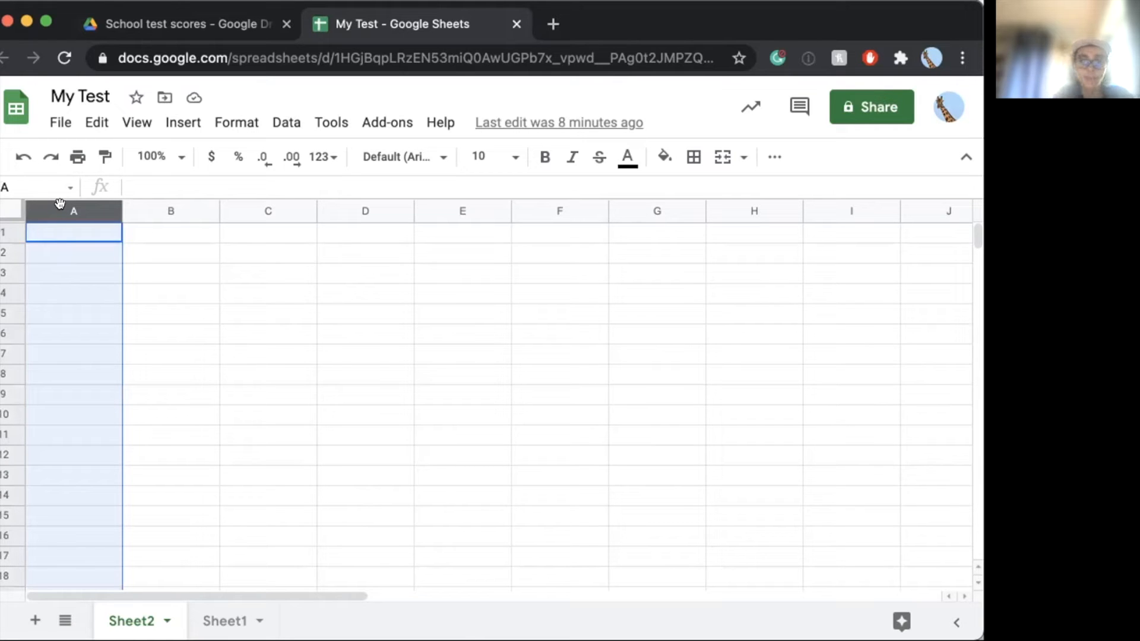
click(64, 231)
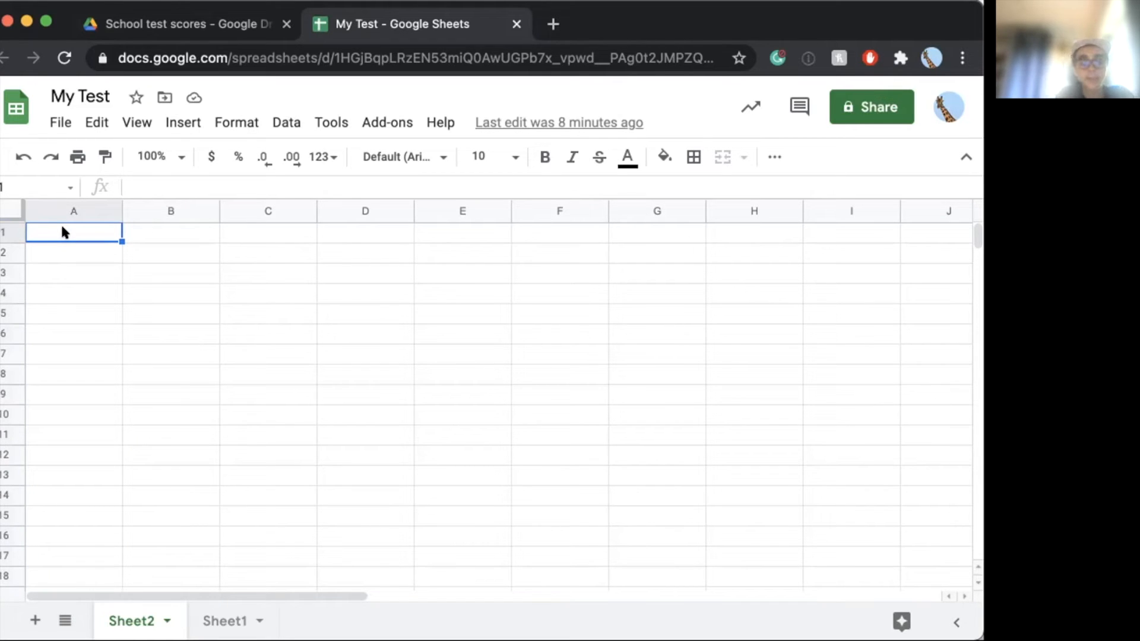
text(Test)
key(BackSpace)
key(BackSpace)
text(st)
key(BackSpace)
key(BackSpace)
key(BackSpace)
key(BackSpace)
text(Te)
key(BackSpace)
key(BackSpace)
text(Test)
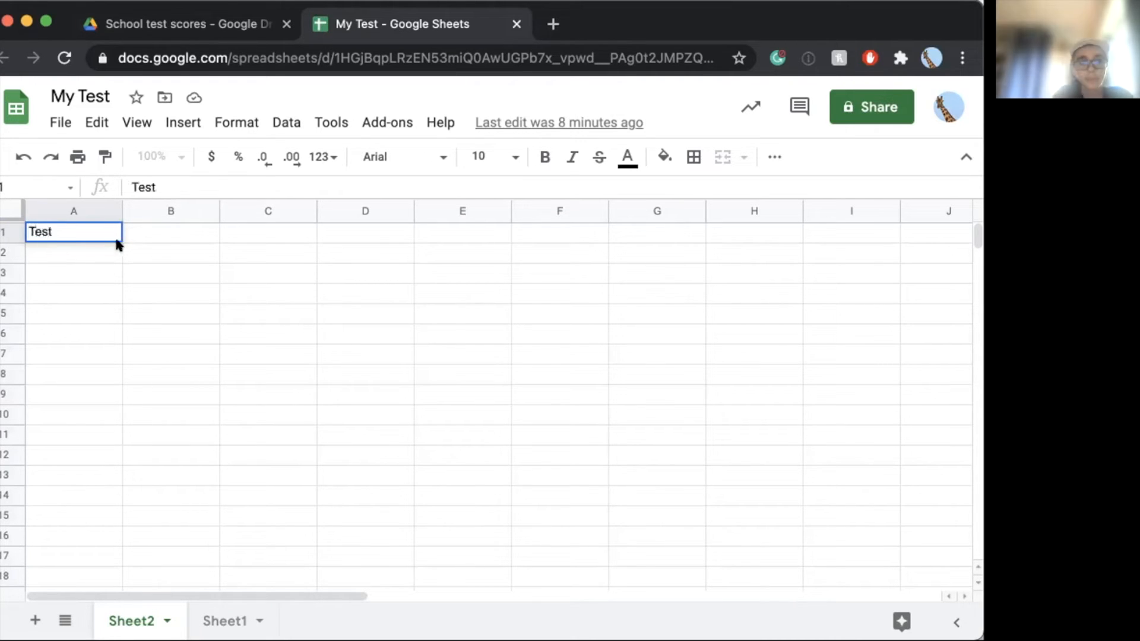
Step: Add the column headers Date in cell B1 and Status in cell C1
click(141, 228)
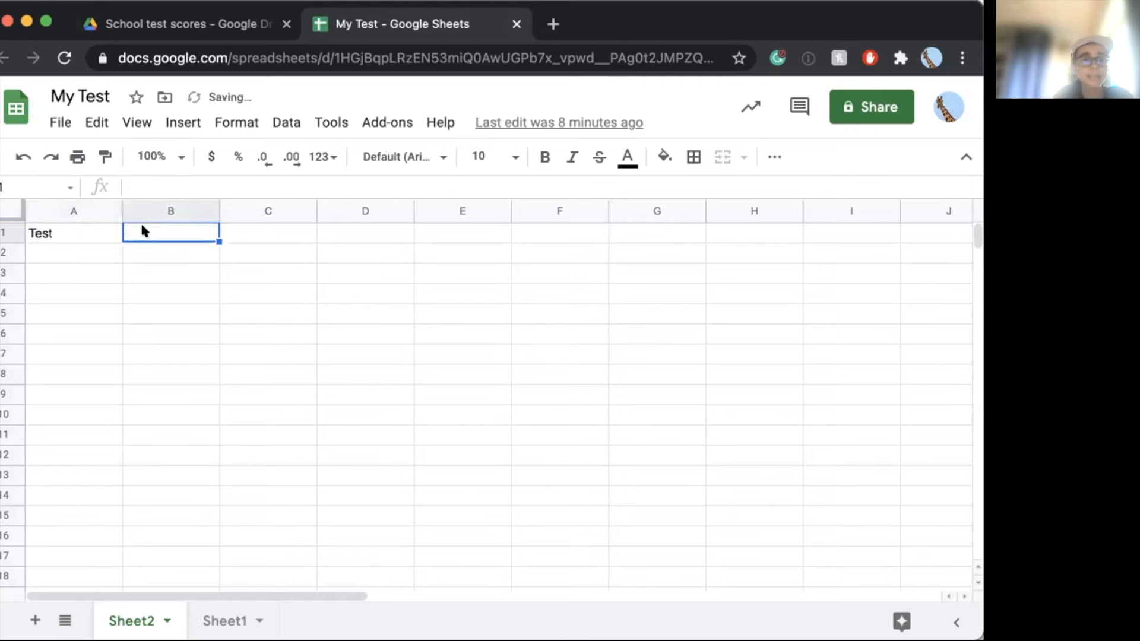
text(Date)
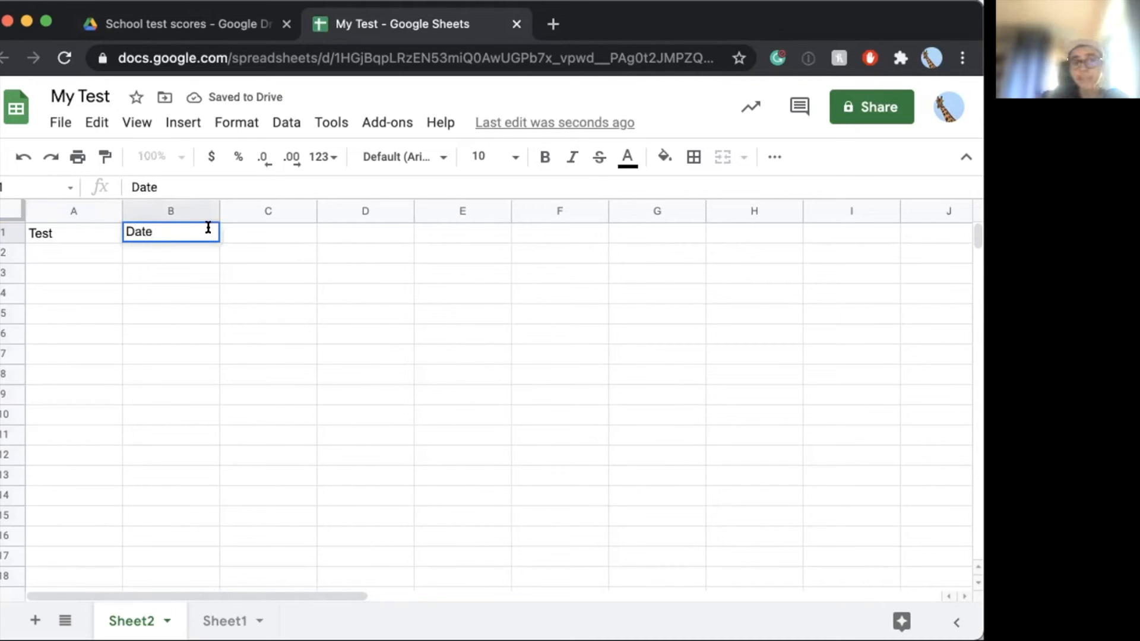
click(238, 236)
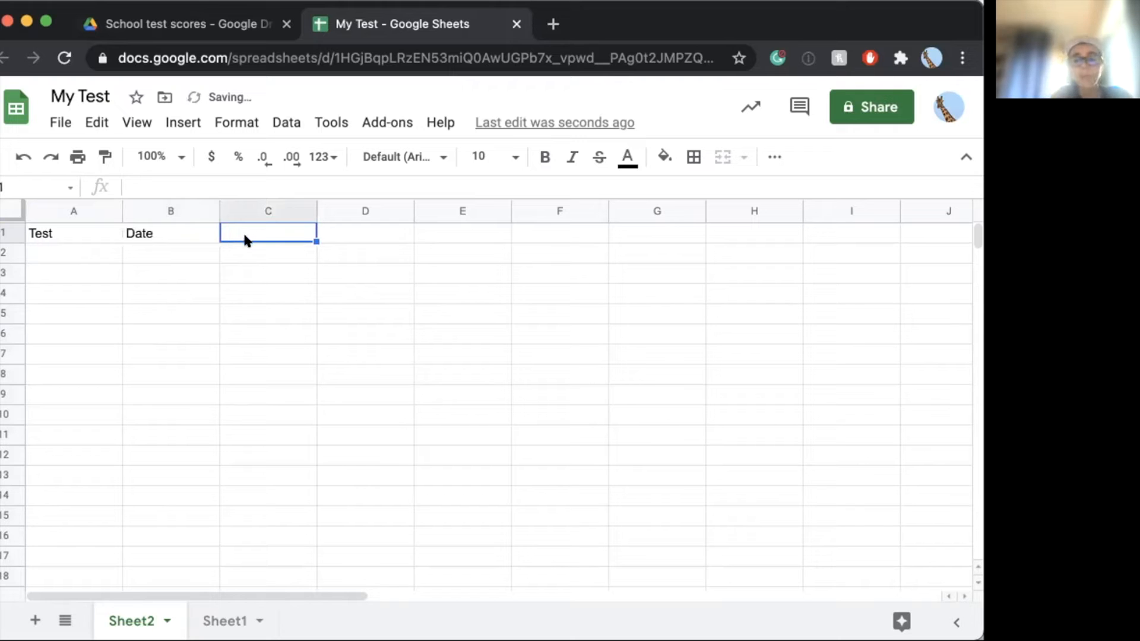
text(Status)
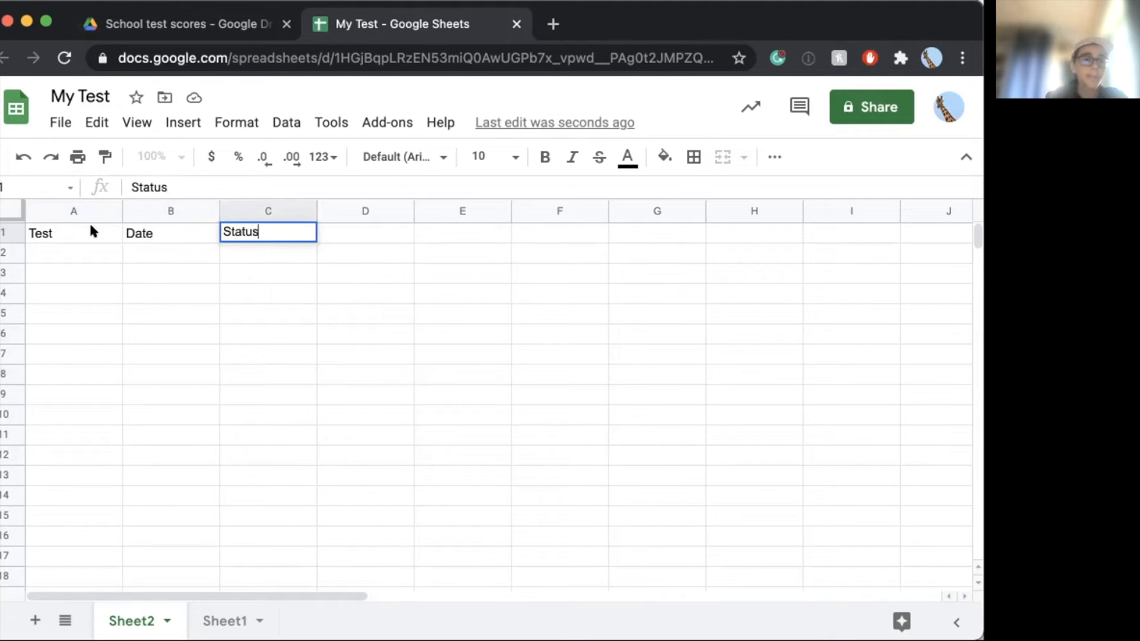
Step: Make the whole header row 1 bold
shift+click(36, 228)
click(7, 232)
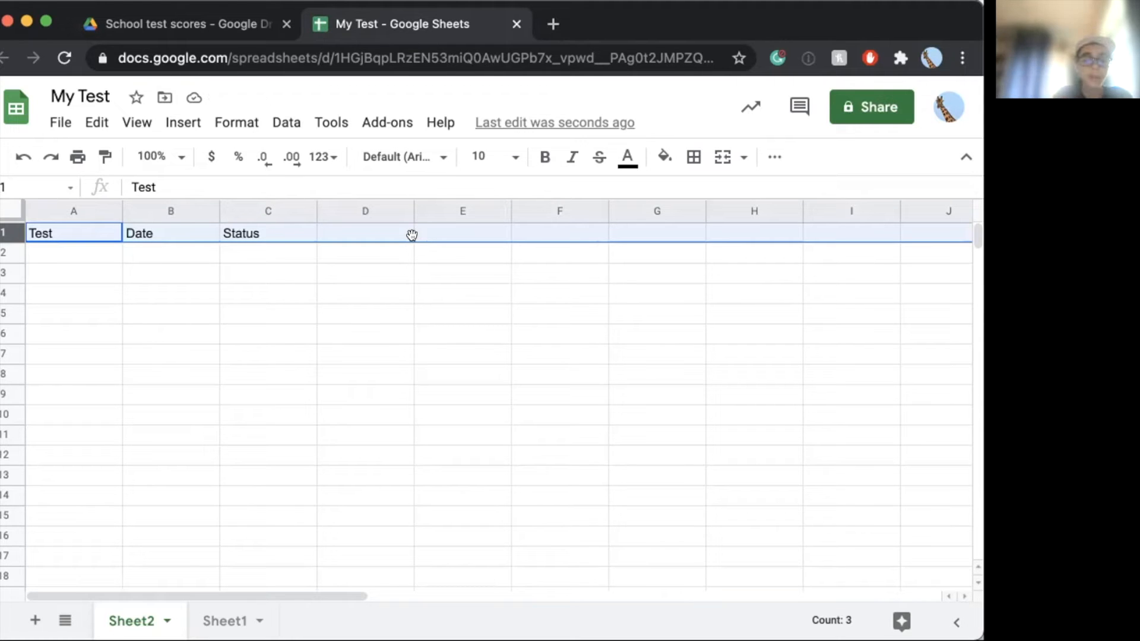
key(super+b)
key(super+b)
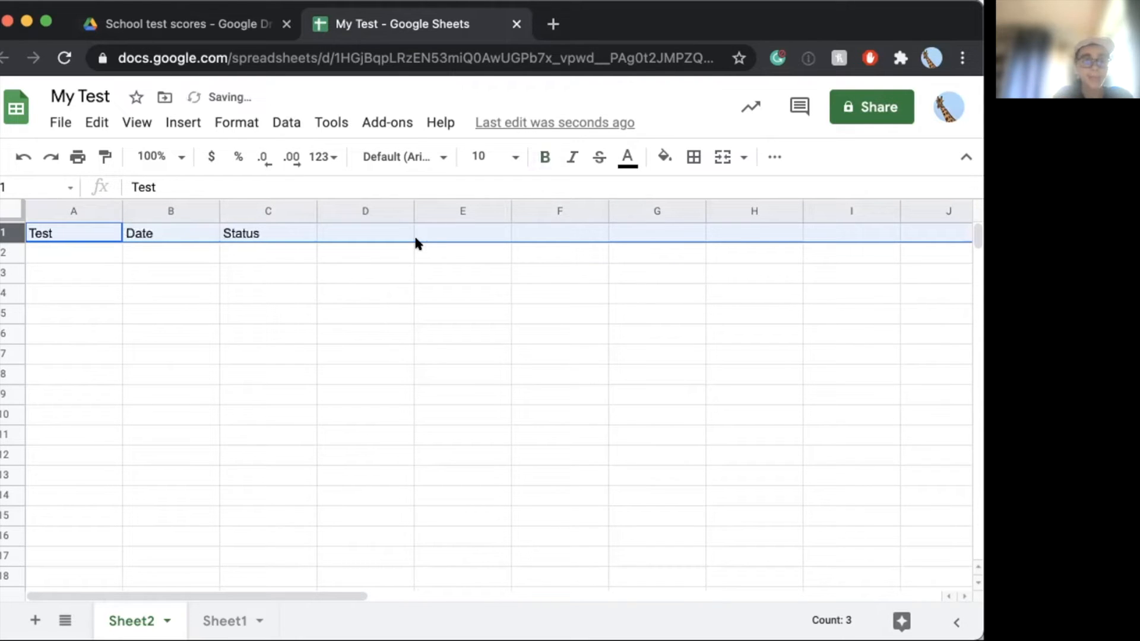
click(539, 157)
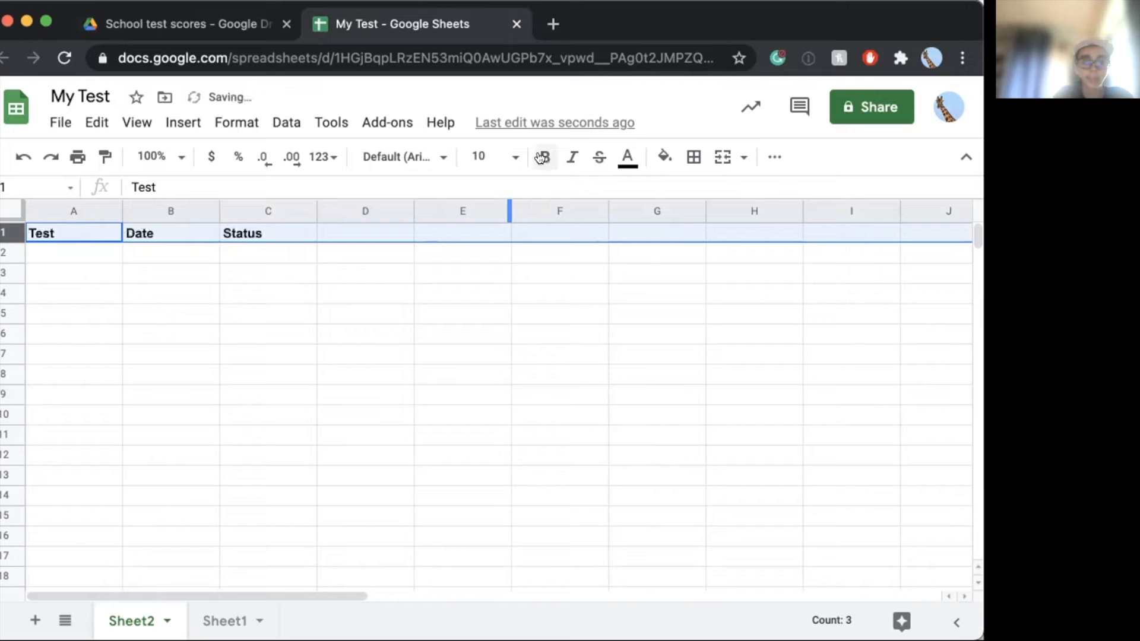
click(90, 250)
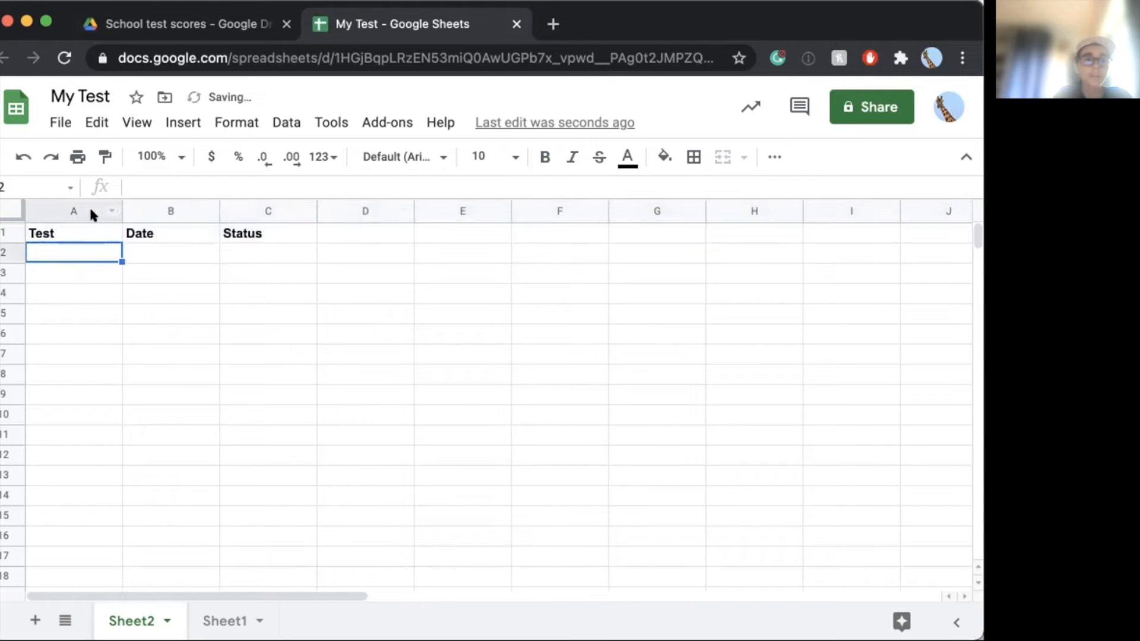
Step: Freeze row 1 so the headers stay in place when the sheet moves
click(65, 232)
shift+click(300, 238)
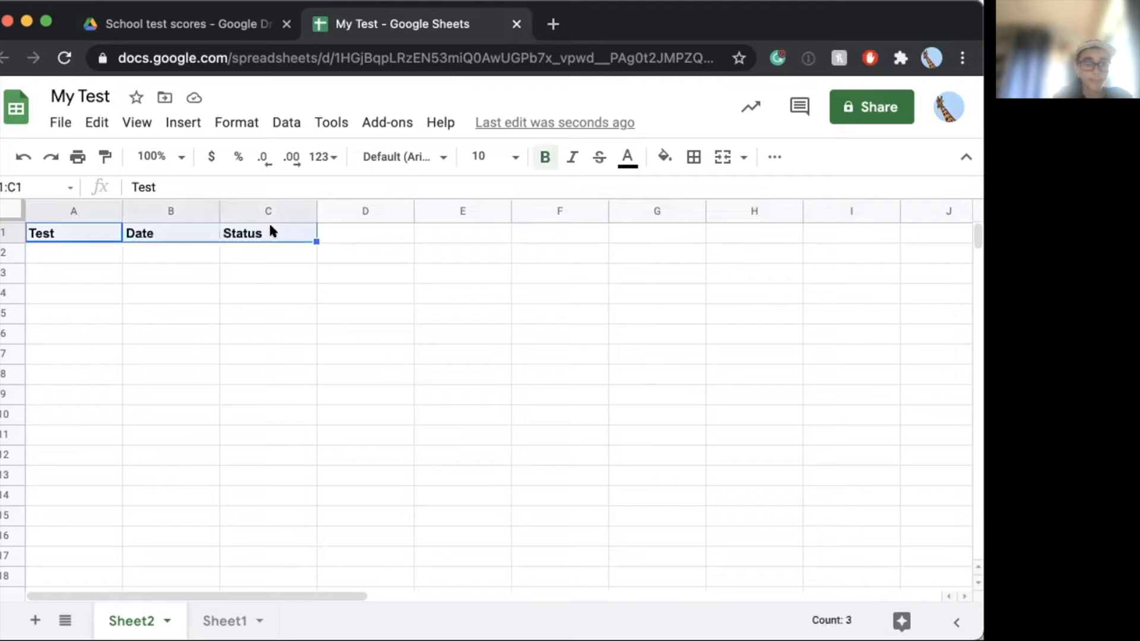
click(3, 237)
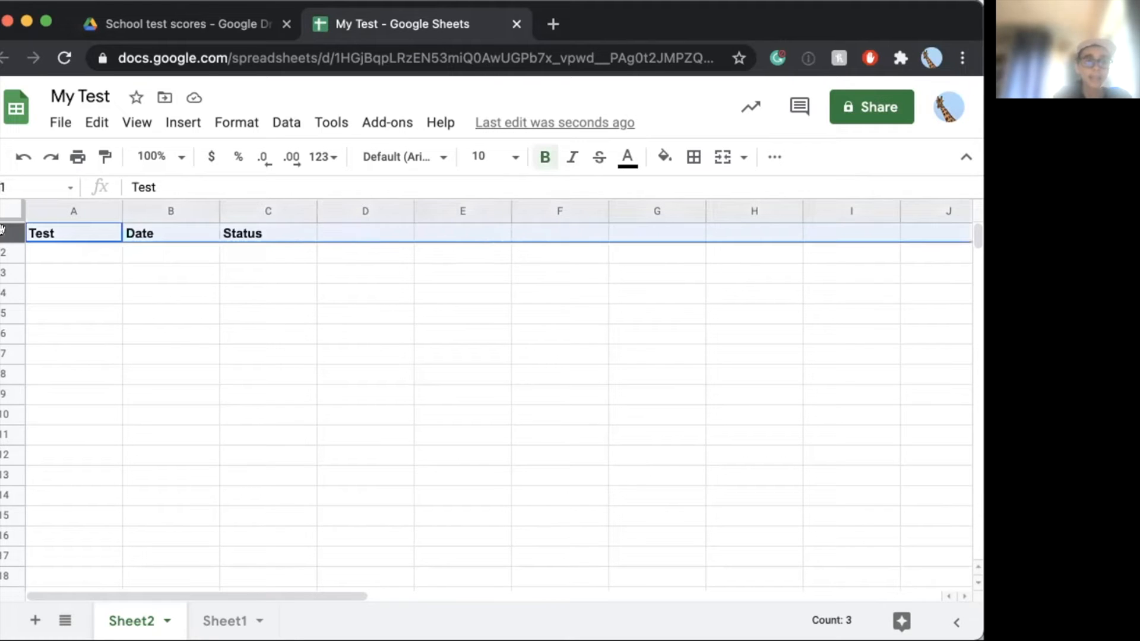
click(137, 123)
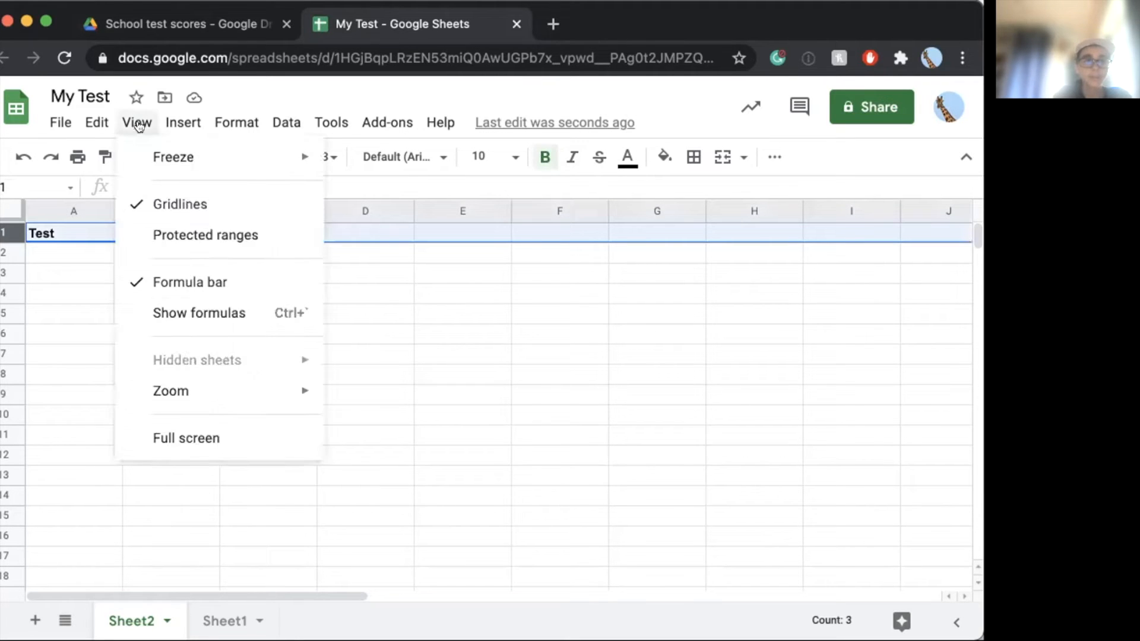
mouse_move(149, 155)
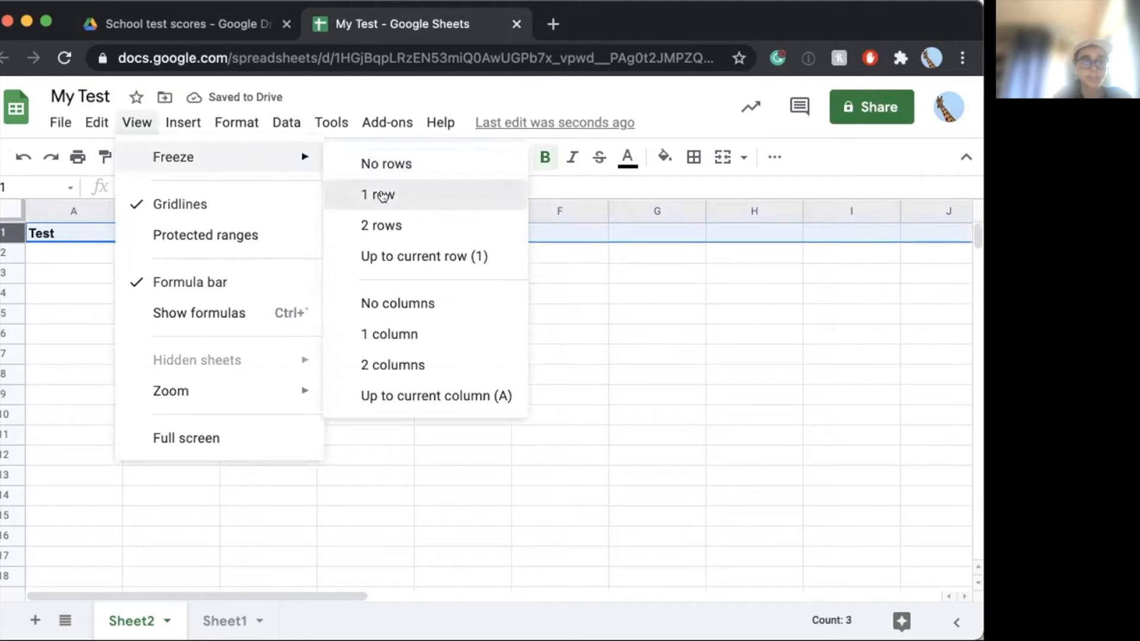
click(383, 195)
scroll(264, 288, down, 2)
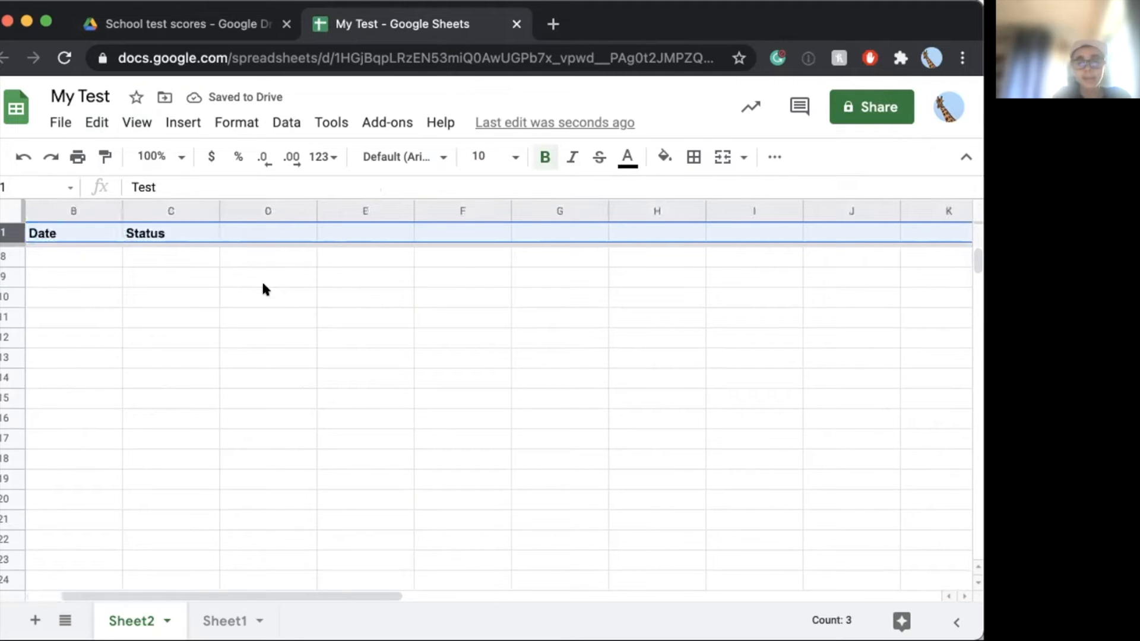
scroll(264, 288, up, 2)
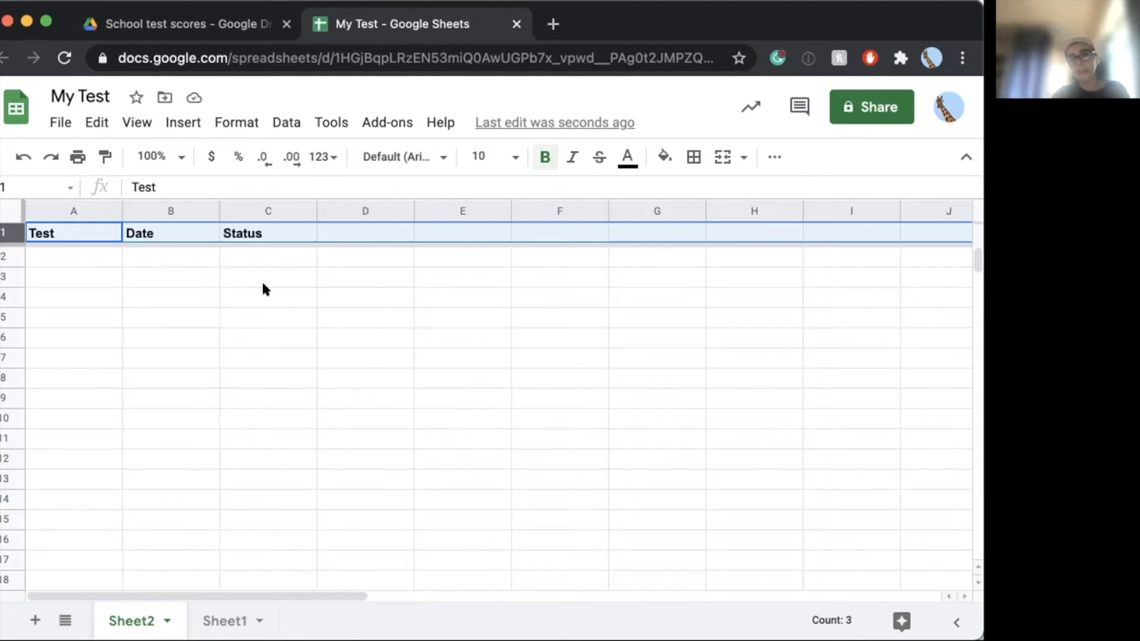
Step: List History, Languages(French), Learing Python, Ancient Greek, Information and communication technology (ICT) and Business studies in cells A2 to A7
click(84, 256)
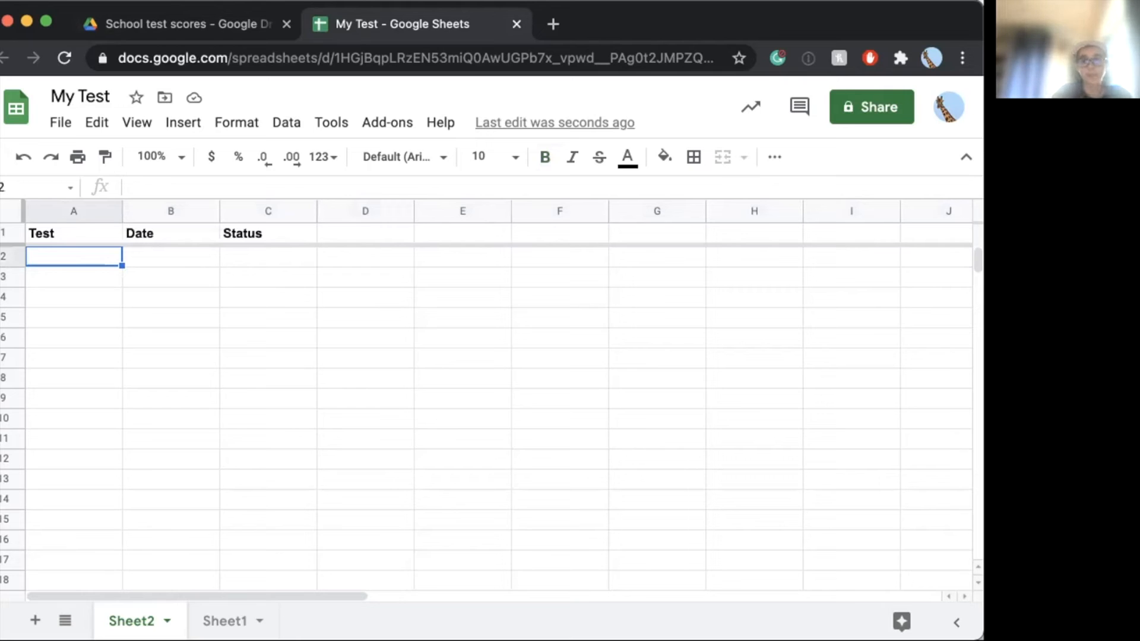
click(79, 255)
text(History Languages(French) Learing Python Ancient Greek Information and communication technology (ICT) Business studies)
click(173, 289)
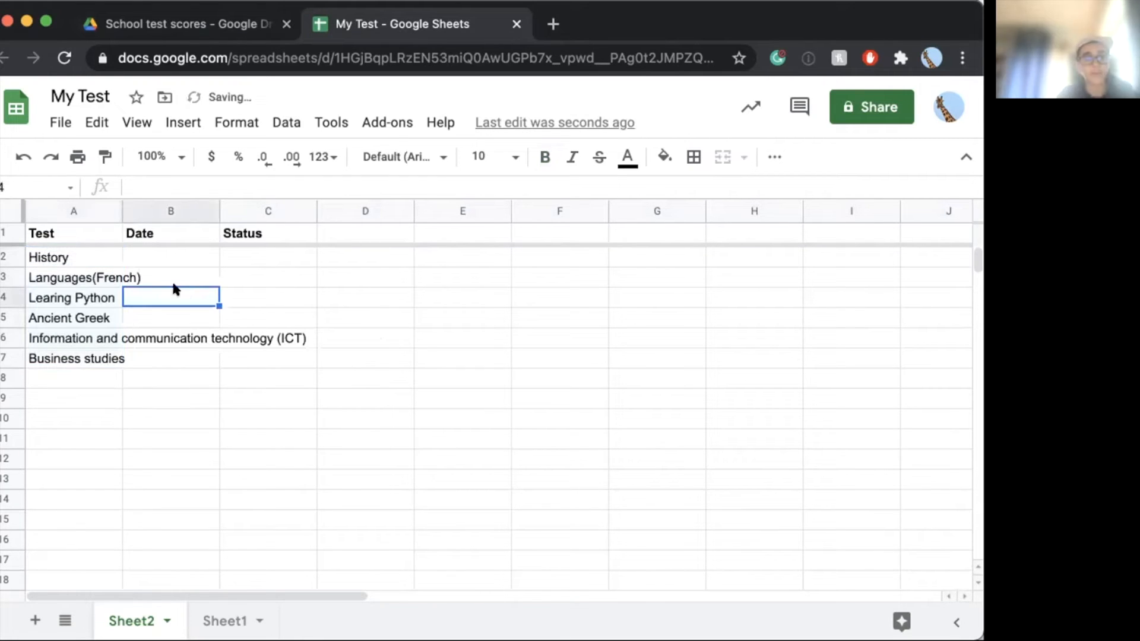
Step: Enter the filler text fjhjwefj in cell B3 next to Languages(French) and undo that entry
click(92, 259)
click(92, 275)
click(97, 257)
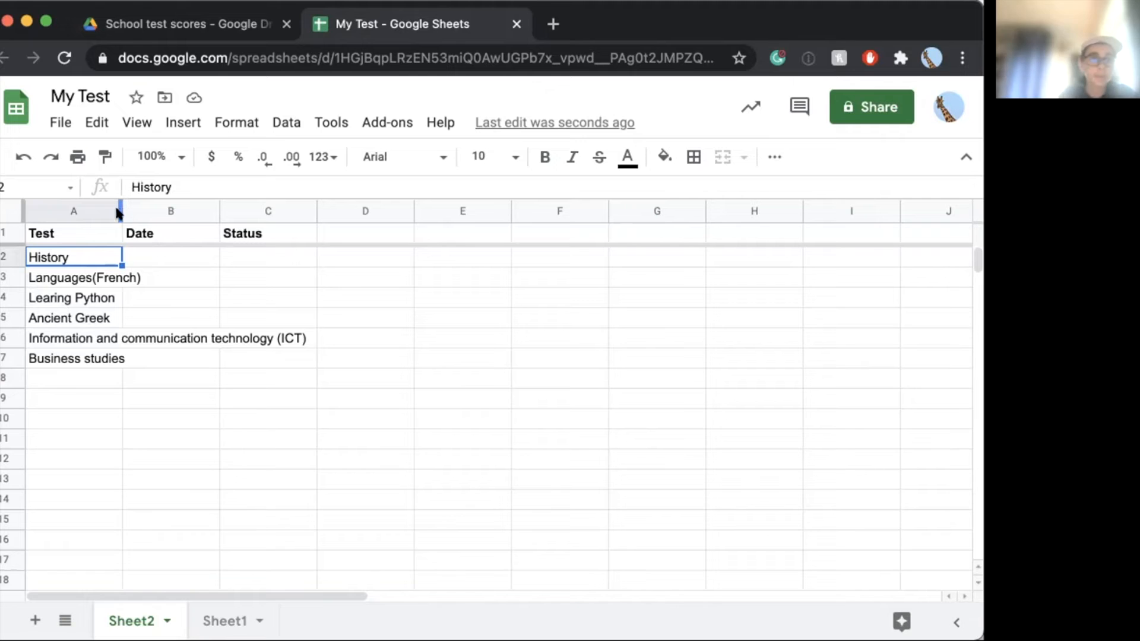
mouse_move(118, 211)
mouse_down()
mouse_move(146, 211)
mouse_move(122, 200)
mouse_up()
click(189, 276)
text(fjhjwefj)
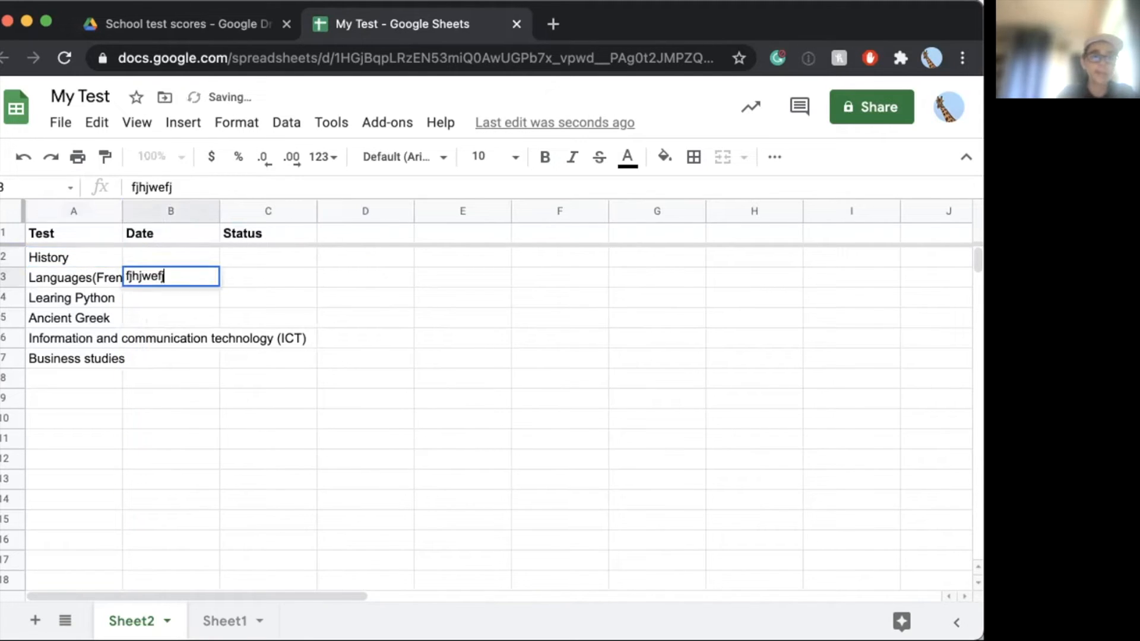
click(355, 301)
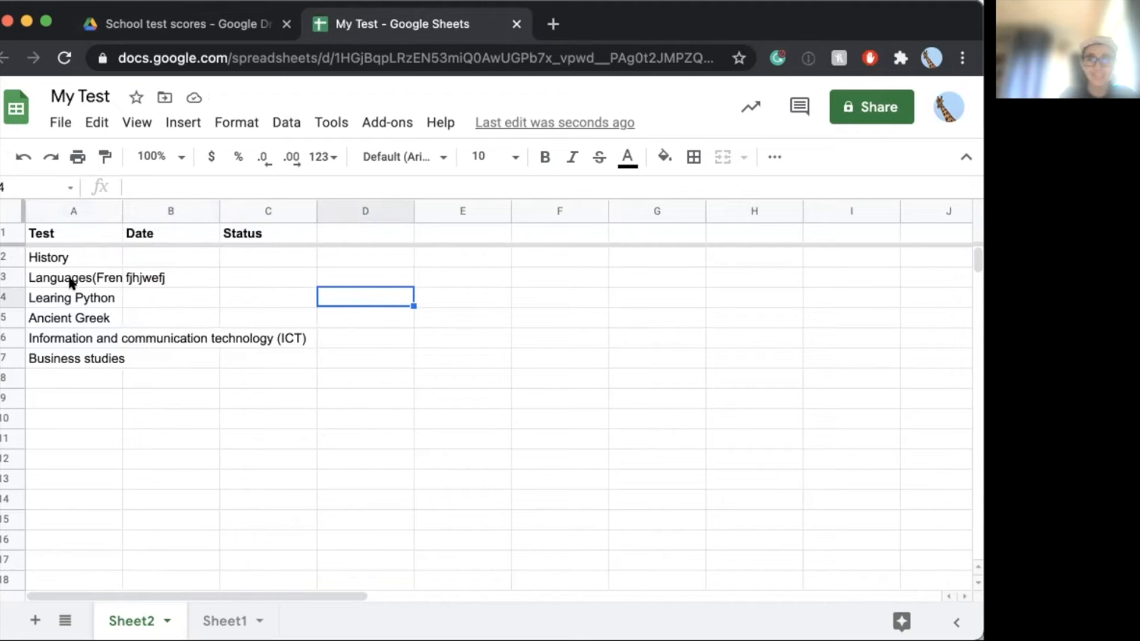
key(super+z)
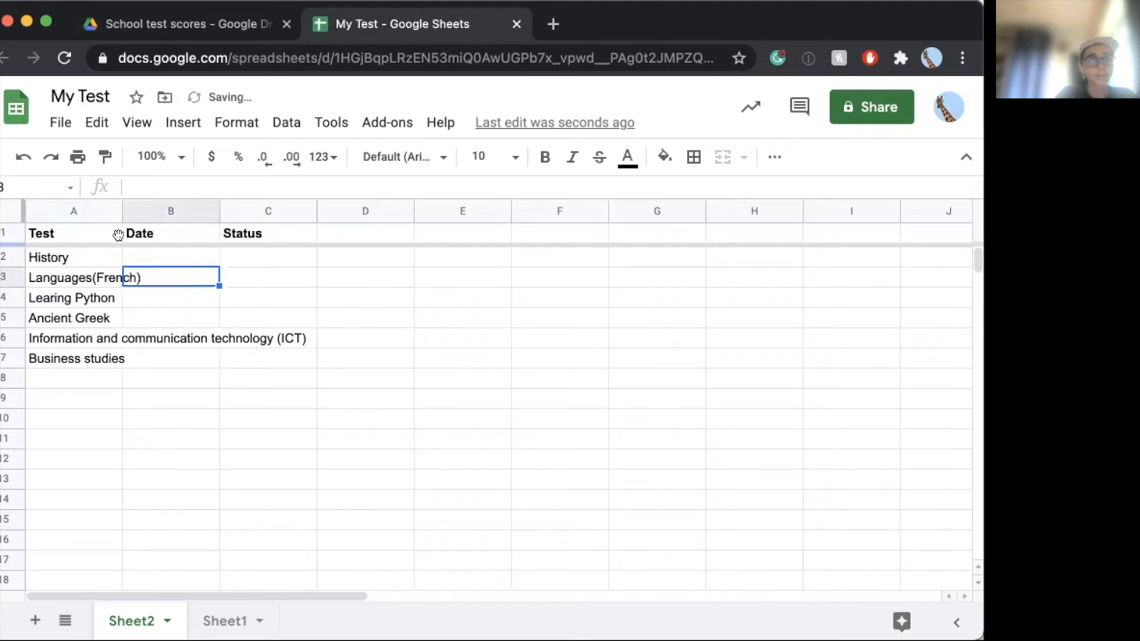
Step: Widen column A to fit the longest test name and narrow it back to just fit Languages(French)
drag(119, 207, 307, 213)
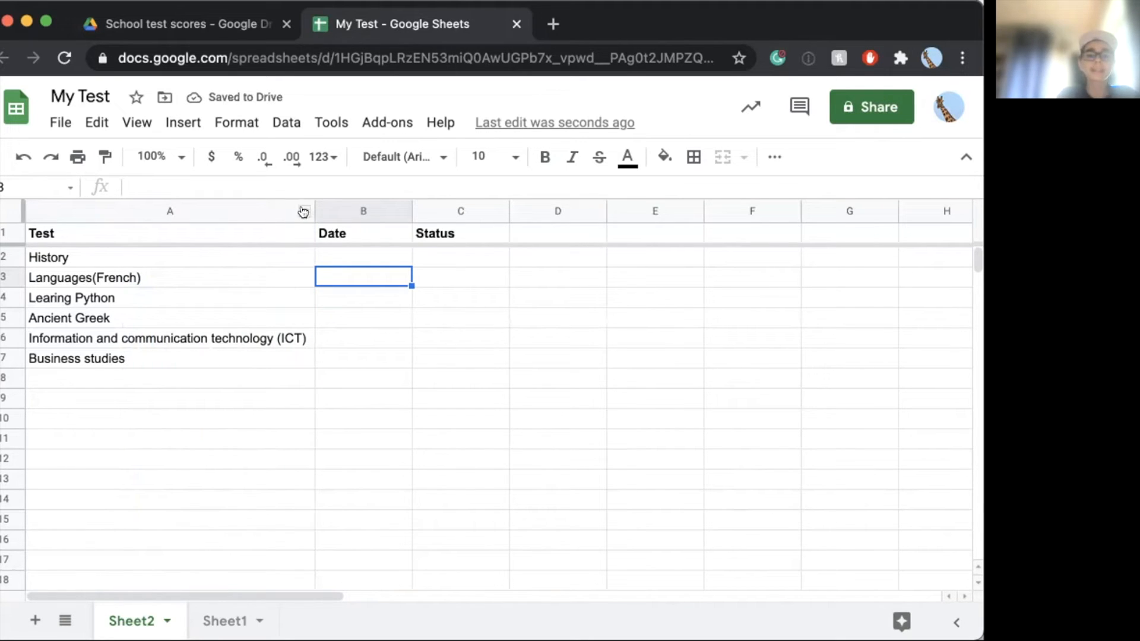
drag(312, 209, 150, 209)
click(113, 336)
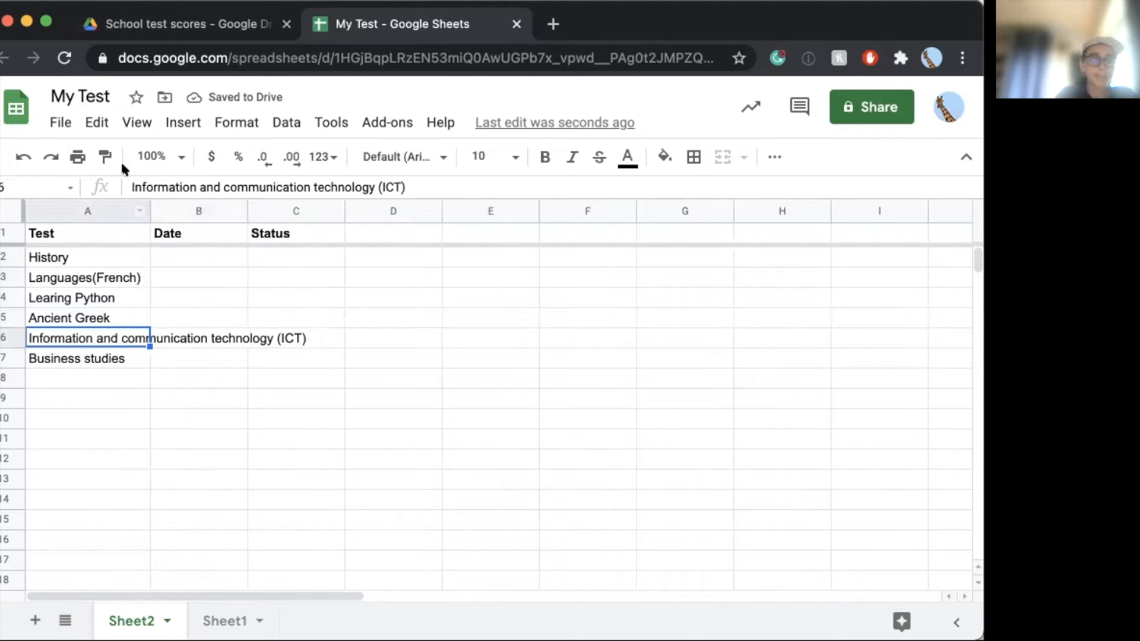
Step: Set the text wrapping of the entire column A to Wrap
click(70, 204)
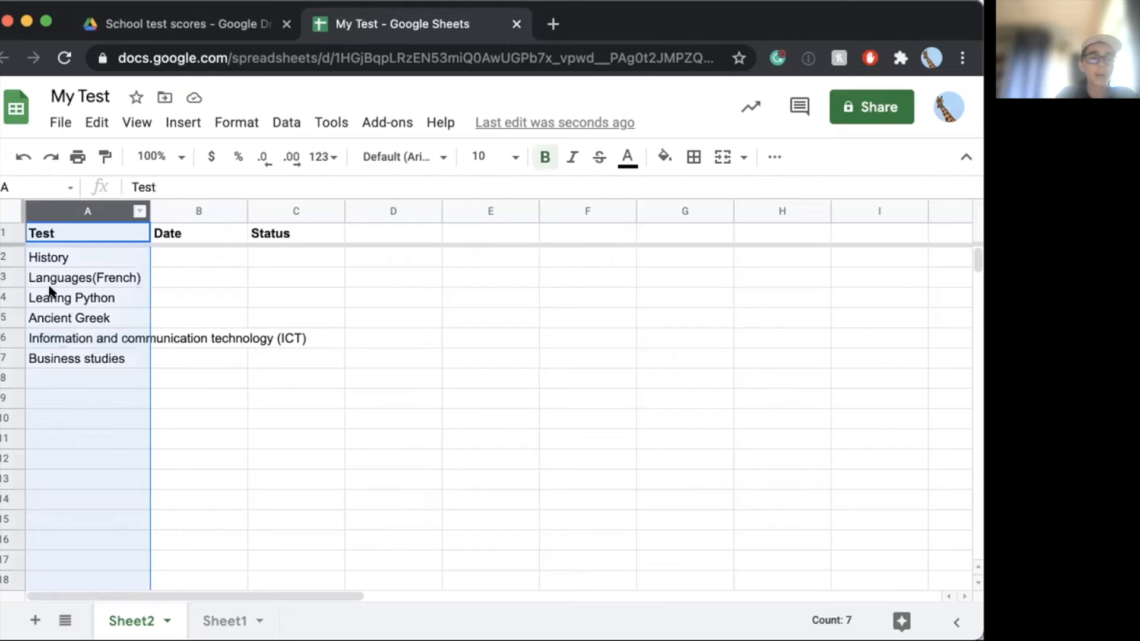
click(212, 131)
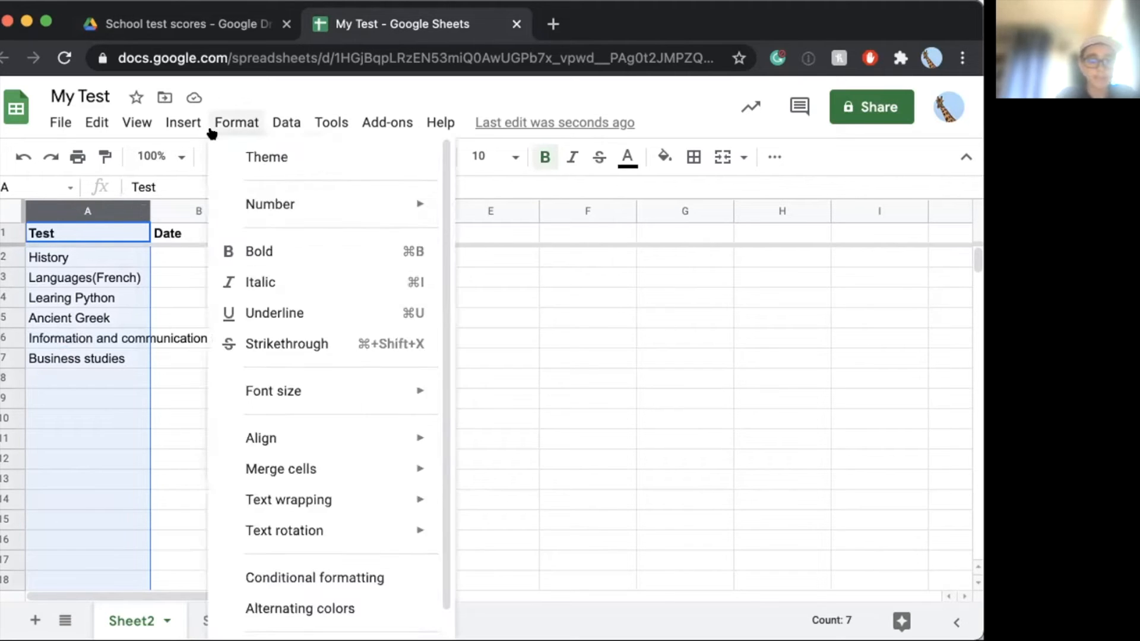
mouse_move(292, 497)
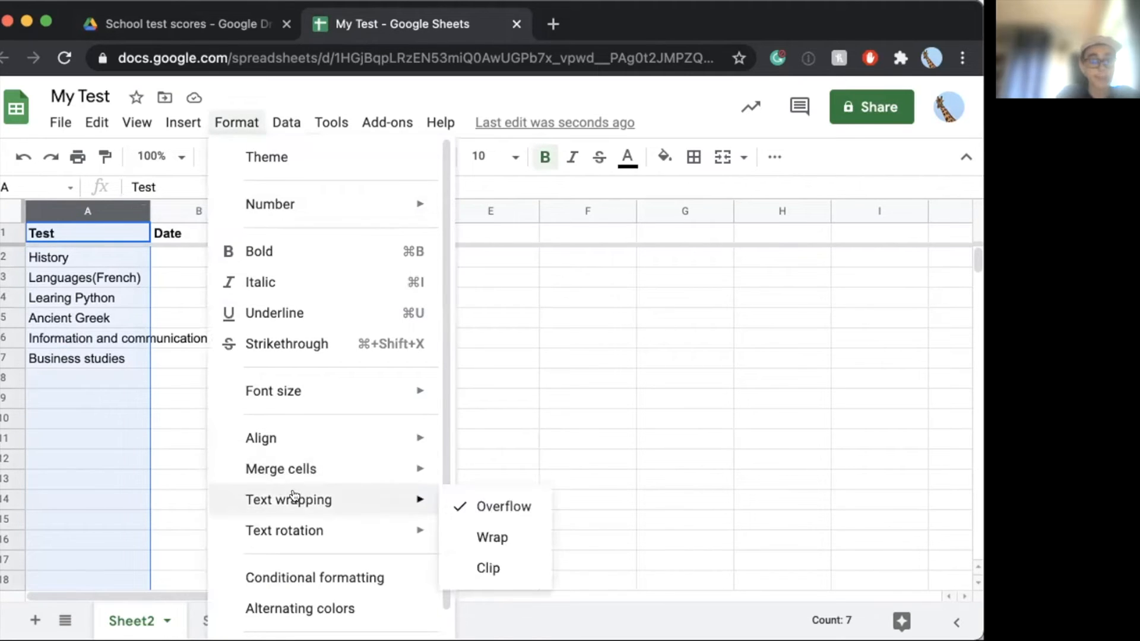
click(491, 535)
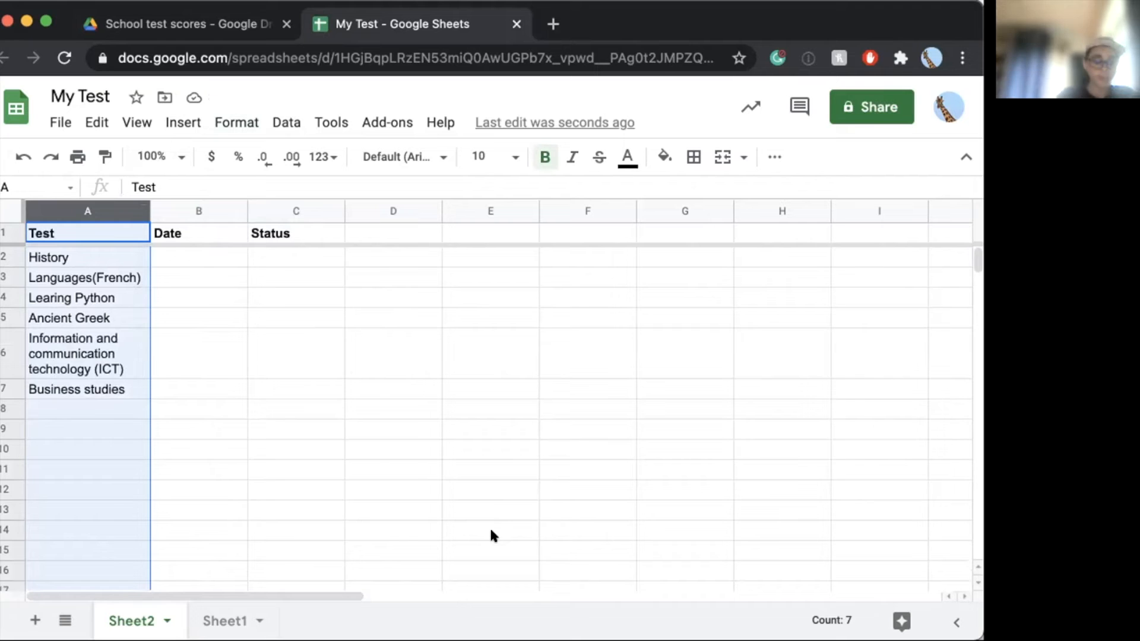
Step: Paste the test dates from 2021-03-25 to 2021-05-27 into cells B2 to B9 and apply the Date number format
click(168, 250)
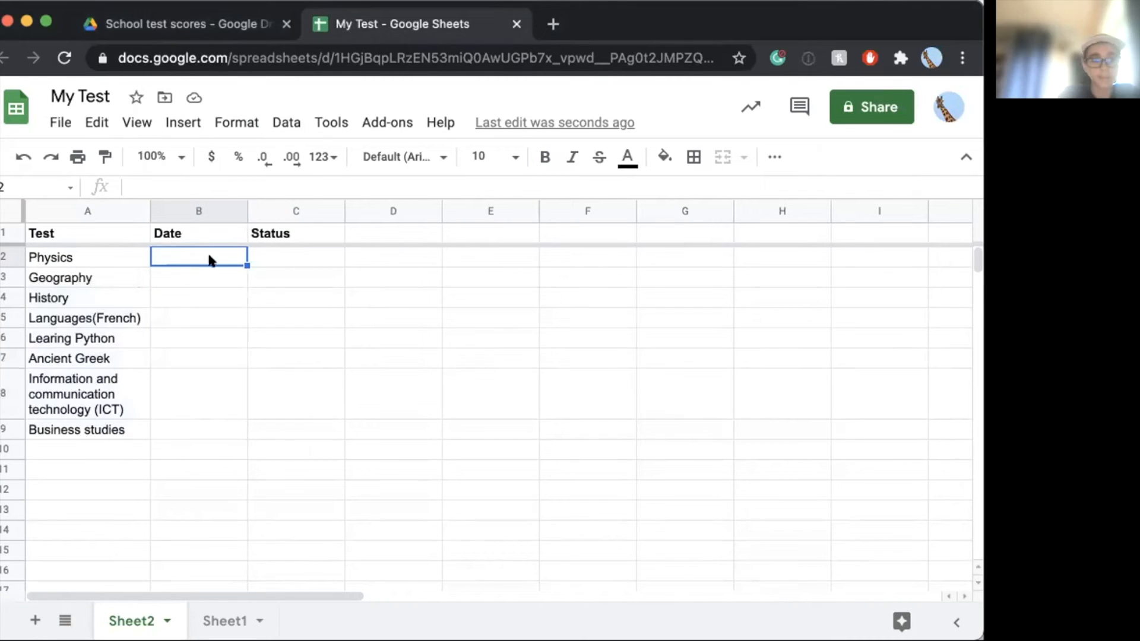
key(super+v)
click(211, 260)
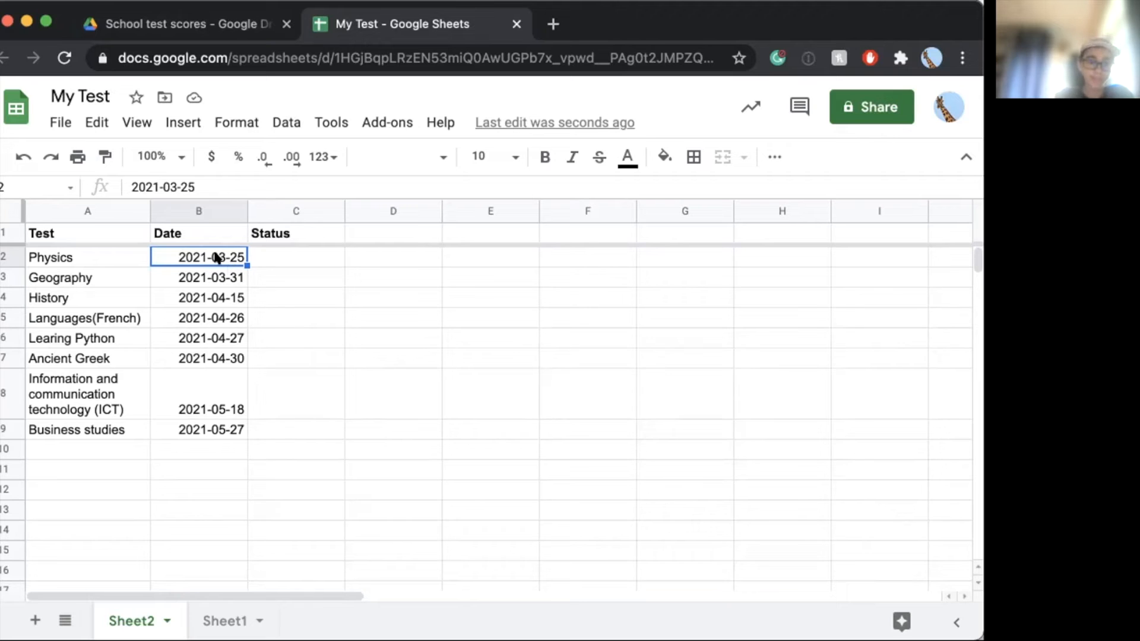
shift+click(217, 423)
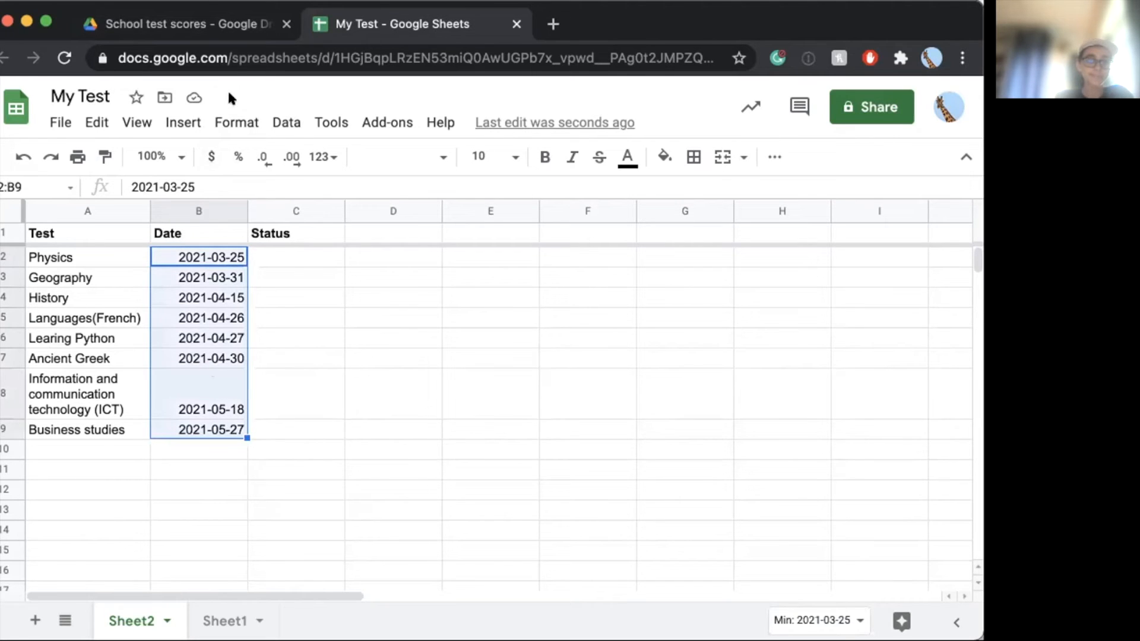
click(231, 121)
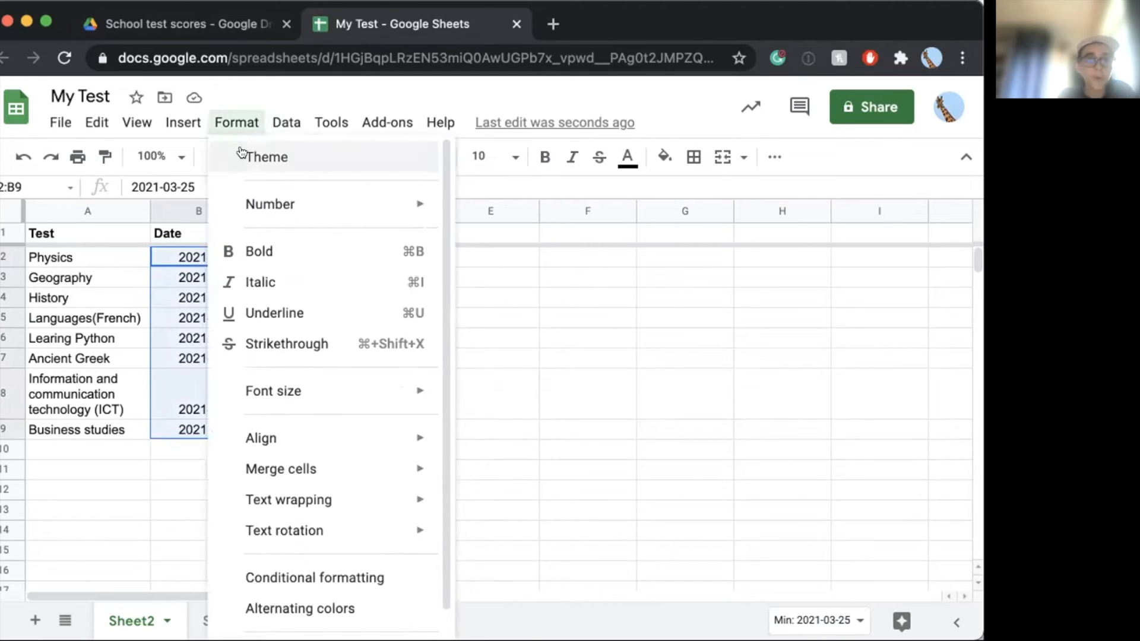
mouse_move(243, 202)
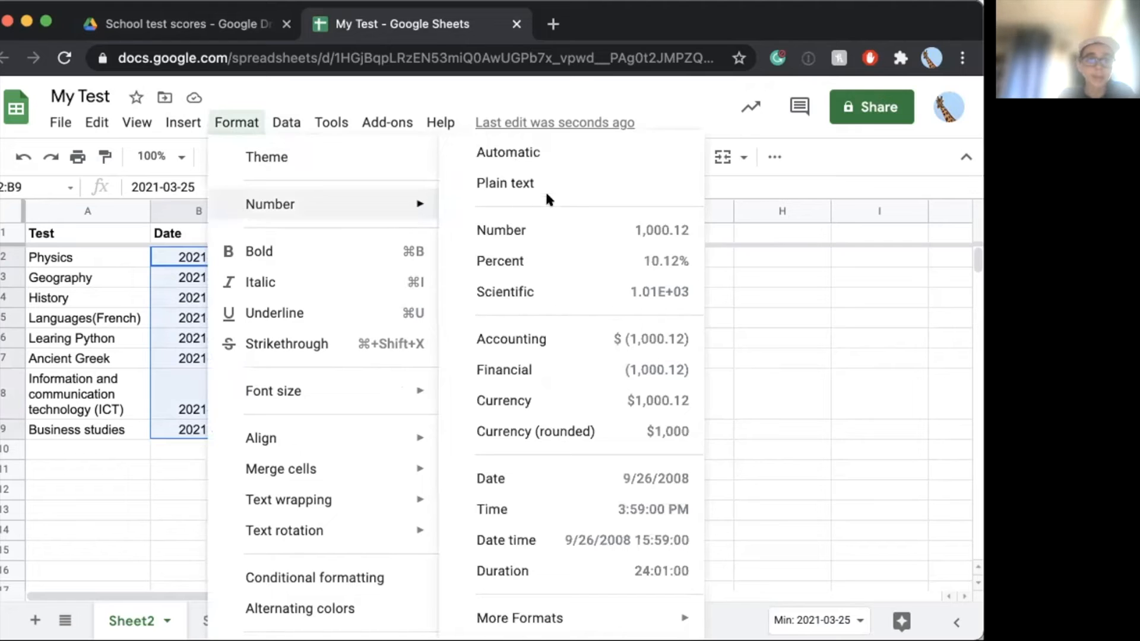
click(644, 475)
Step: Enter the statuses Done for Physics, Soon for Geography and Do later for History in cells C2 to C4
click(298, 256)
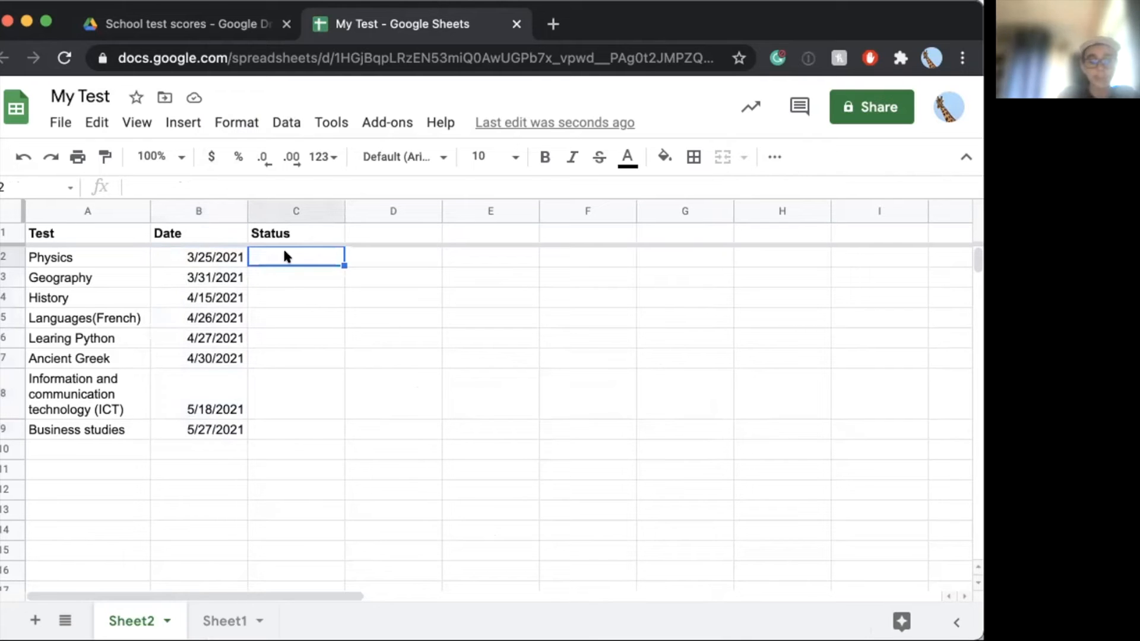
text(Done)
key(Return)
text(Soo)
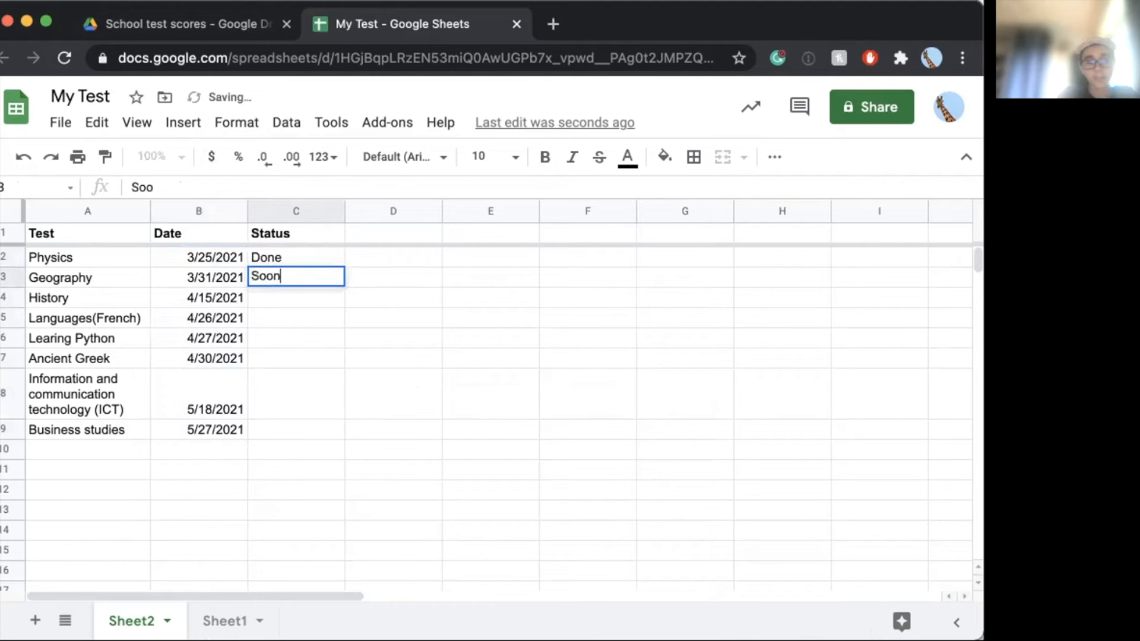
text(n)
click(297, 301)
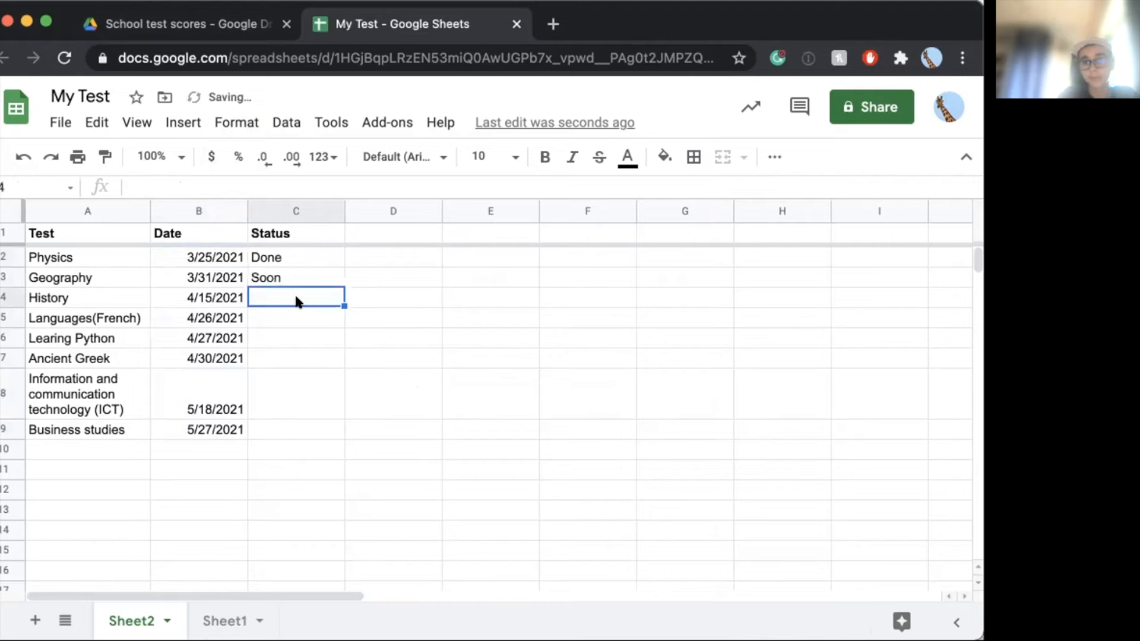
text(Do )
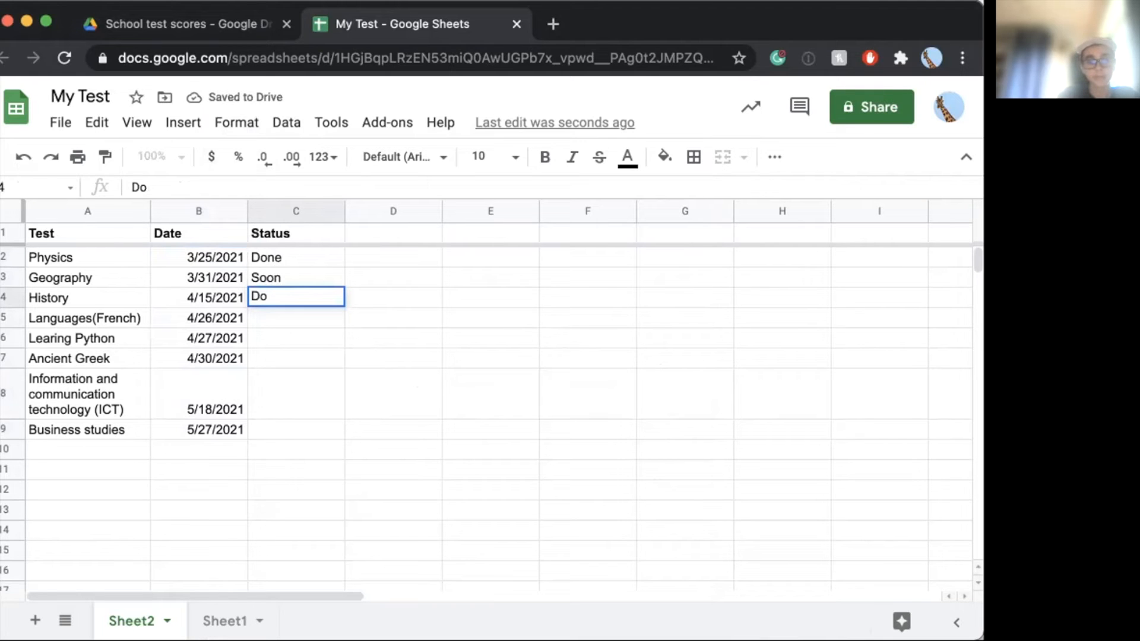
text(later)
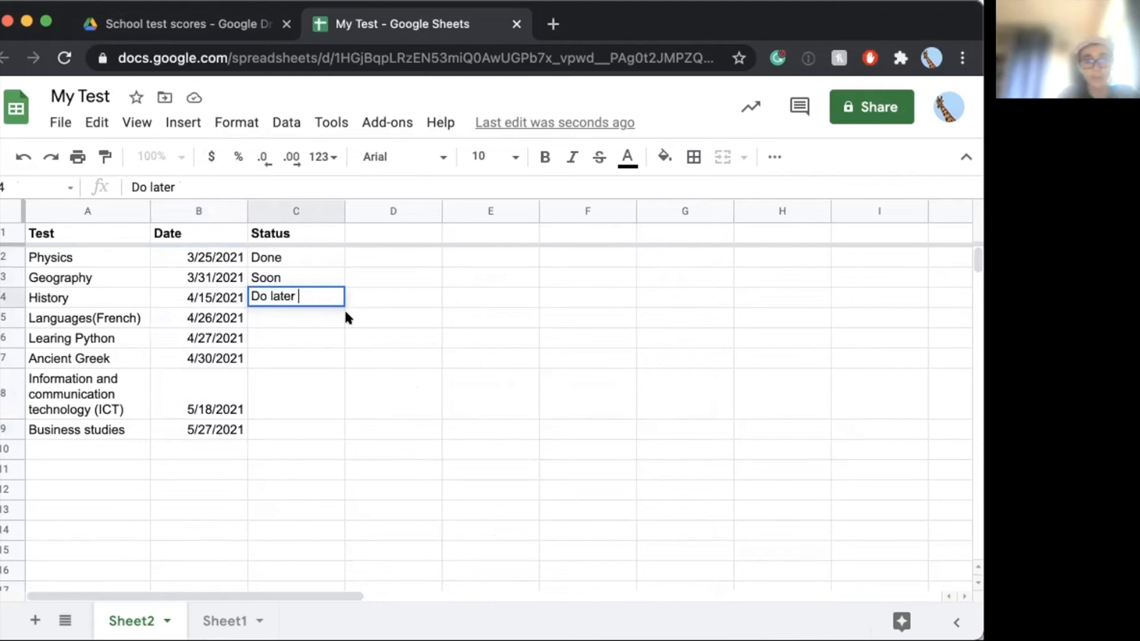
click(265, 256)
Step: Copy the History status, try entering Do later in cell C5 for Languages(French), and clear that cell
click(314, 298)
key(cmd+c)
click(311, 318)
text(Do latye)
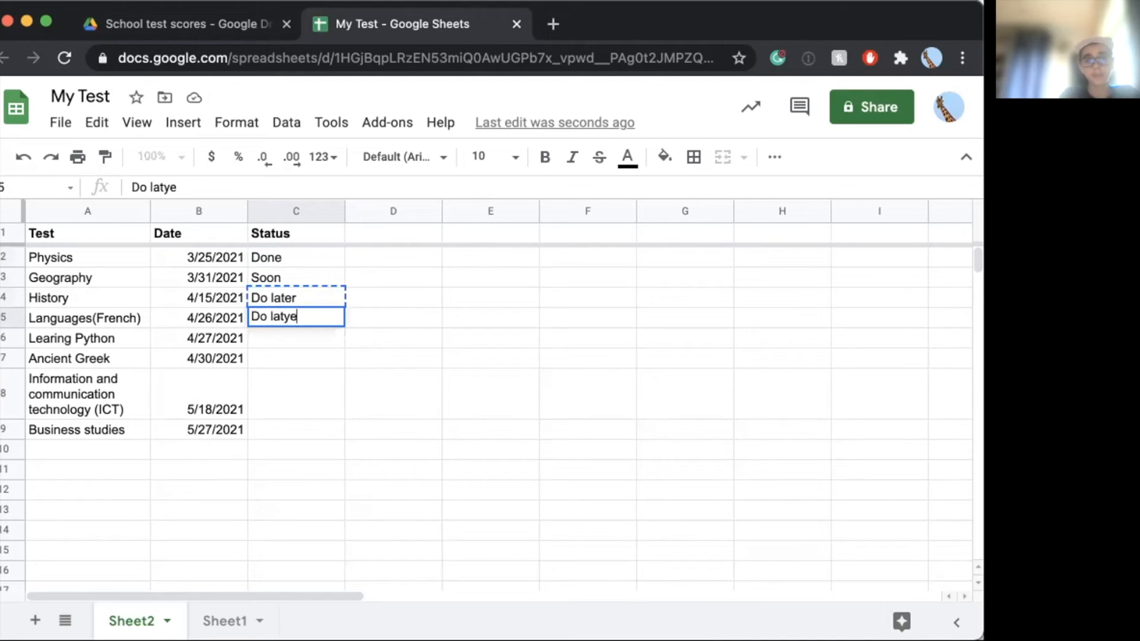
key(BackSpace)
key(BackSpace)
scroll(351, 459, down, 5)
scroll(351, 458, up, 5)
right_click(351, 458)
click(305, 317)
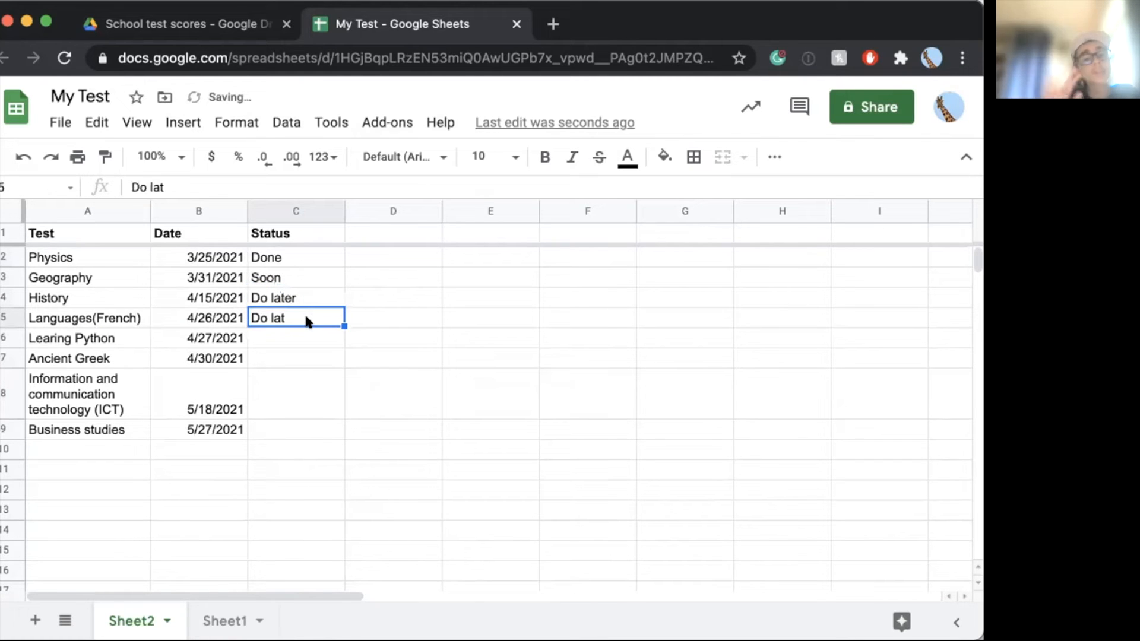
key(Delete)
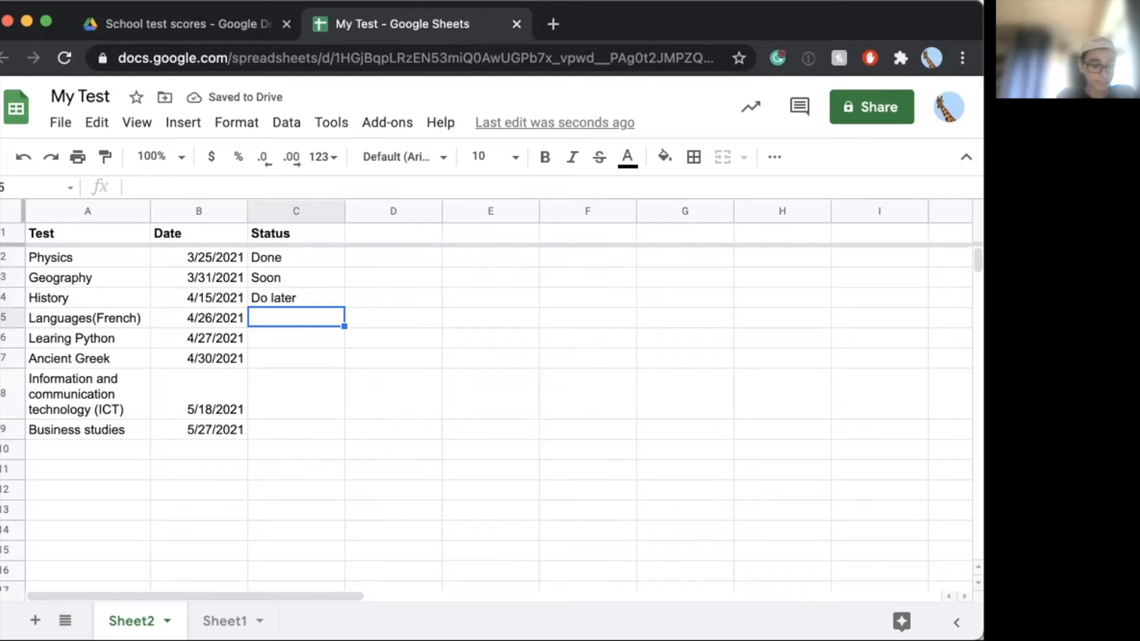
Step: Clear the manually entered statuses from cells C2 to C4
click(297, 259)
key(Delete)
key(Down)
key(Delete)
key(Down)
key(Delete)
key(Down)
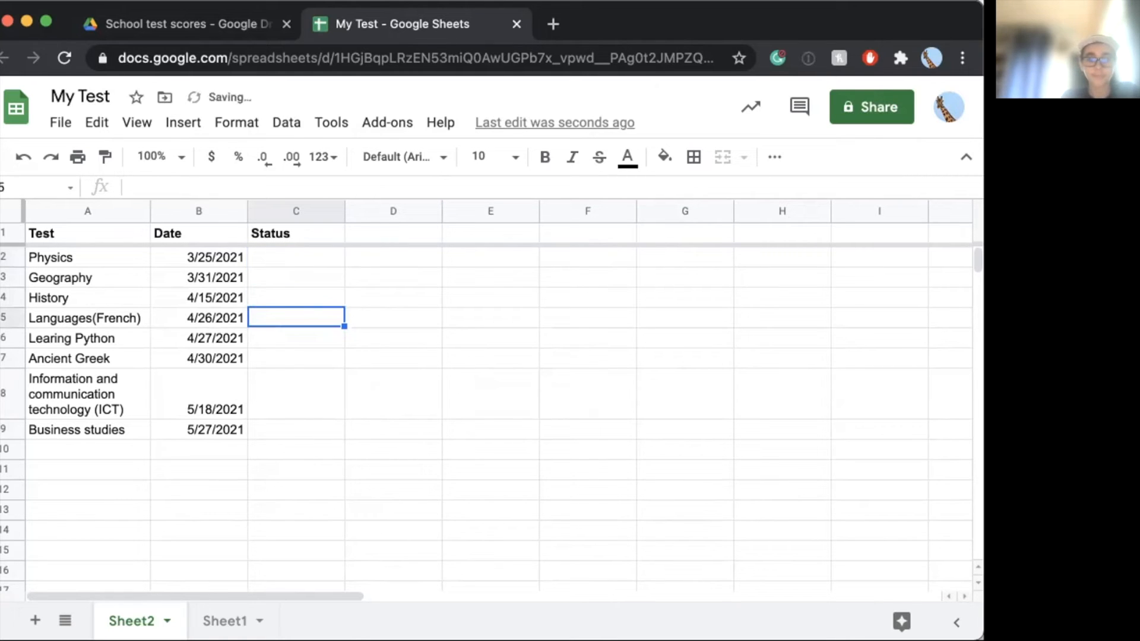
Step: Start a data validation rule for cells C2 to C9 with List of items as the criteria
click(280, 259)
shift+click(284, 424)
right_click(309, 399)
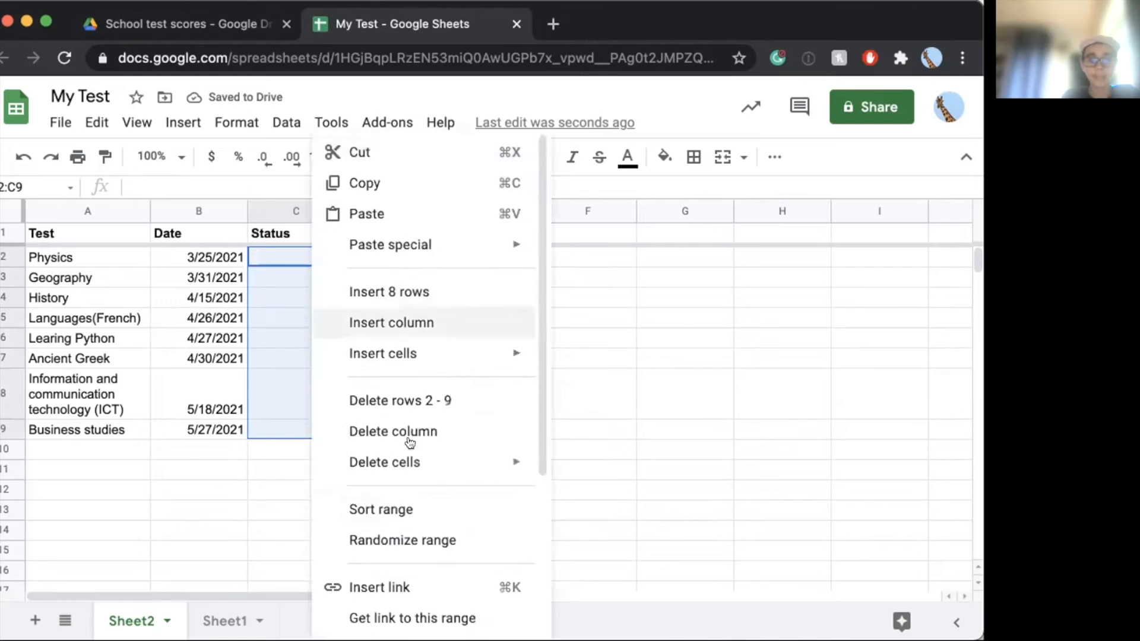
scroll(412, 507, down, 4)
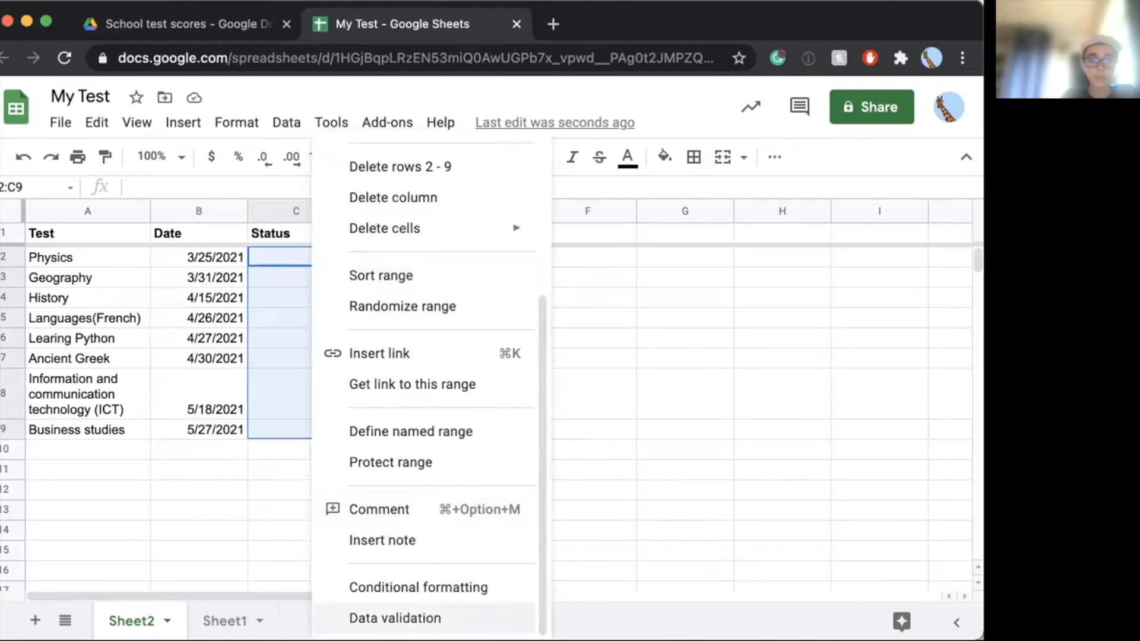
click(407, 624)
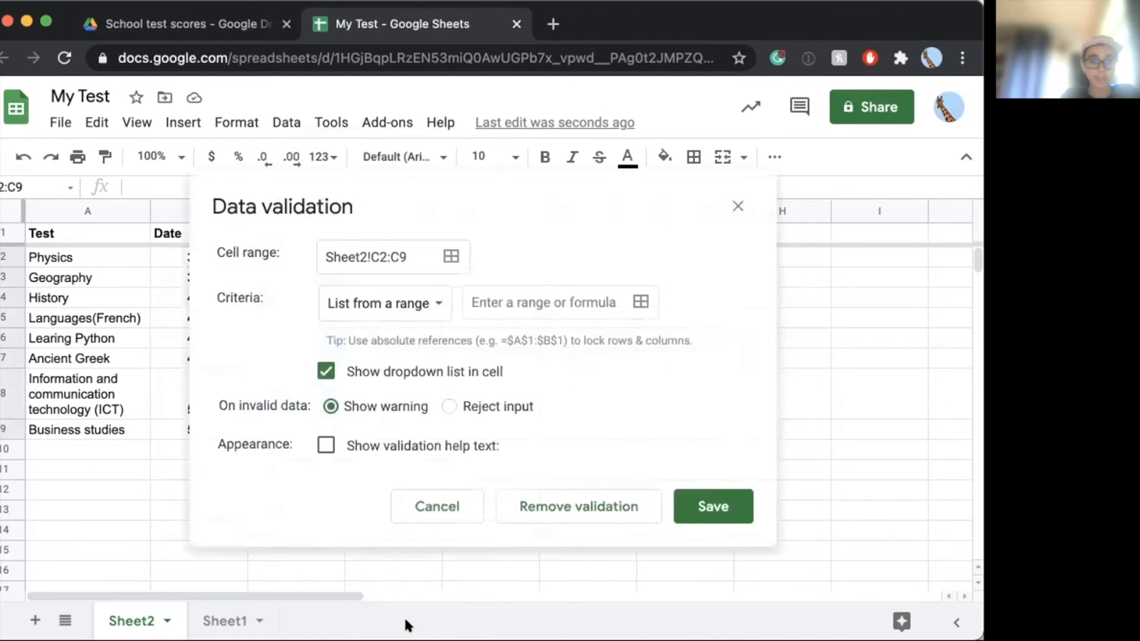
click(400, 304)
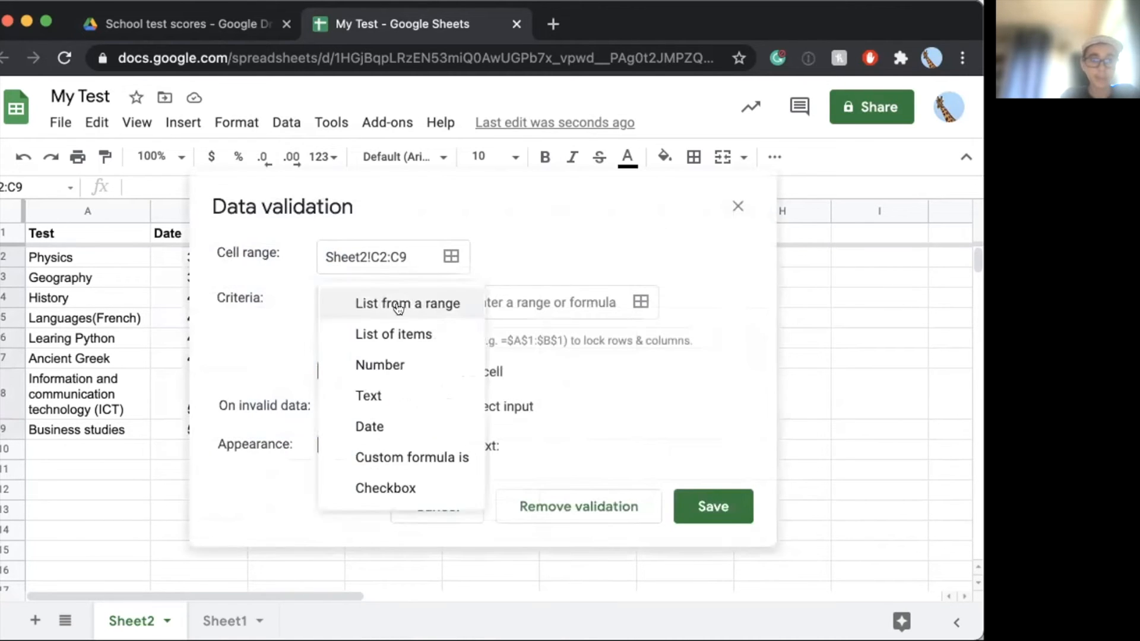
click(415, 332)
Step: Define the dropdown items as Done,Soon,Do later and save the validation rule
click(495, 301)
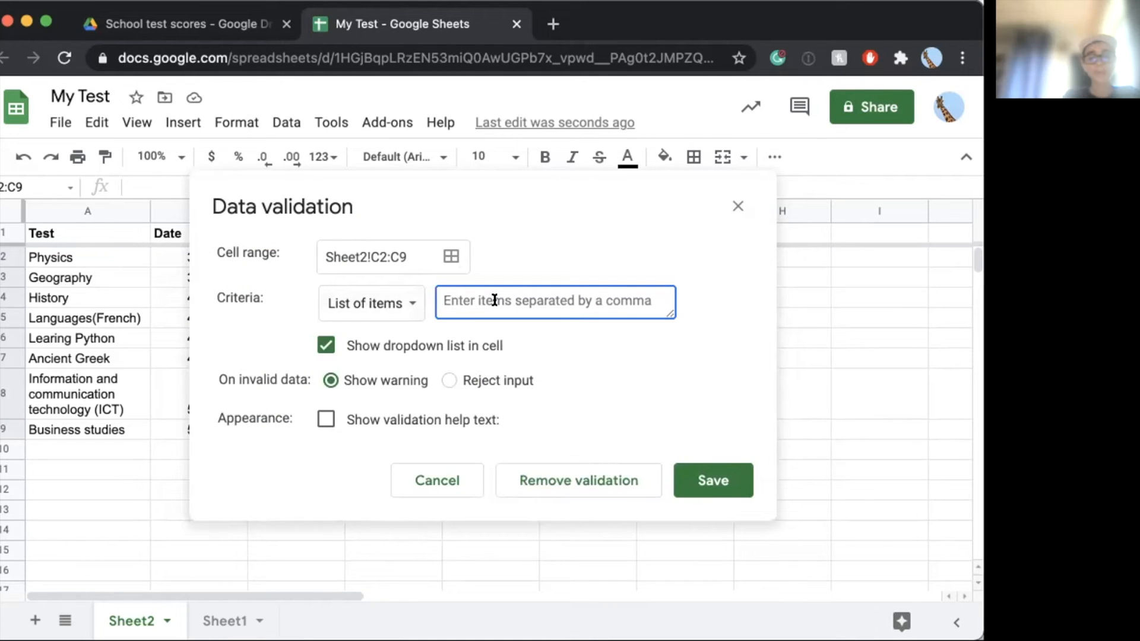
text(Done)
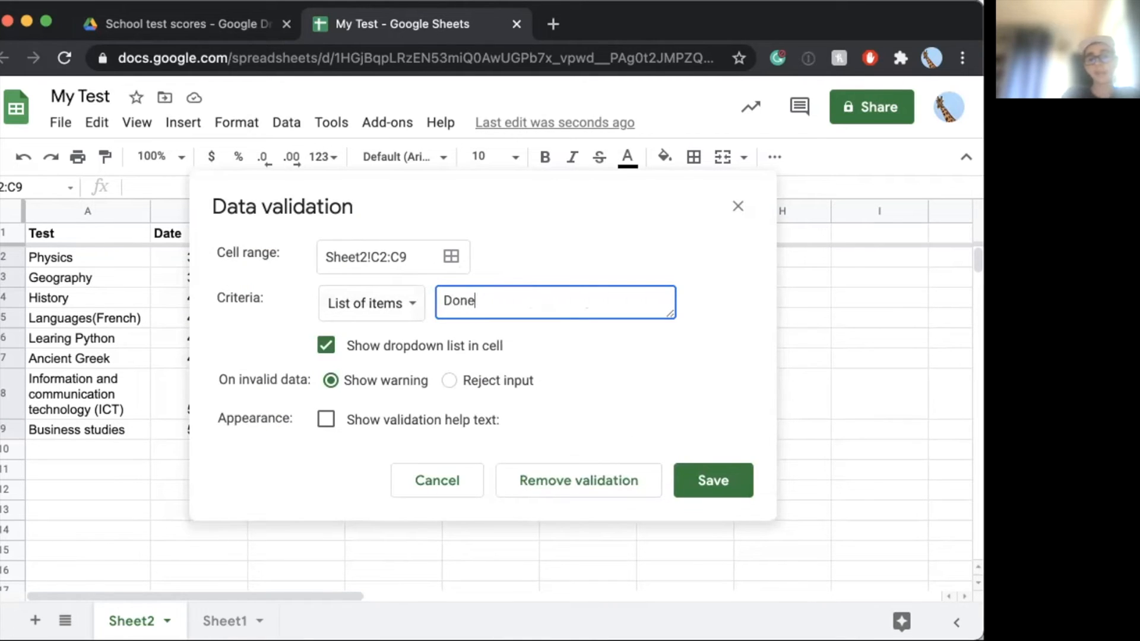
text(,Soon)
key(BackSpace)
text(Soon)
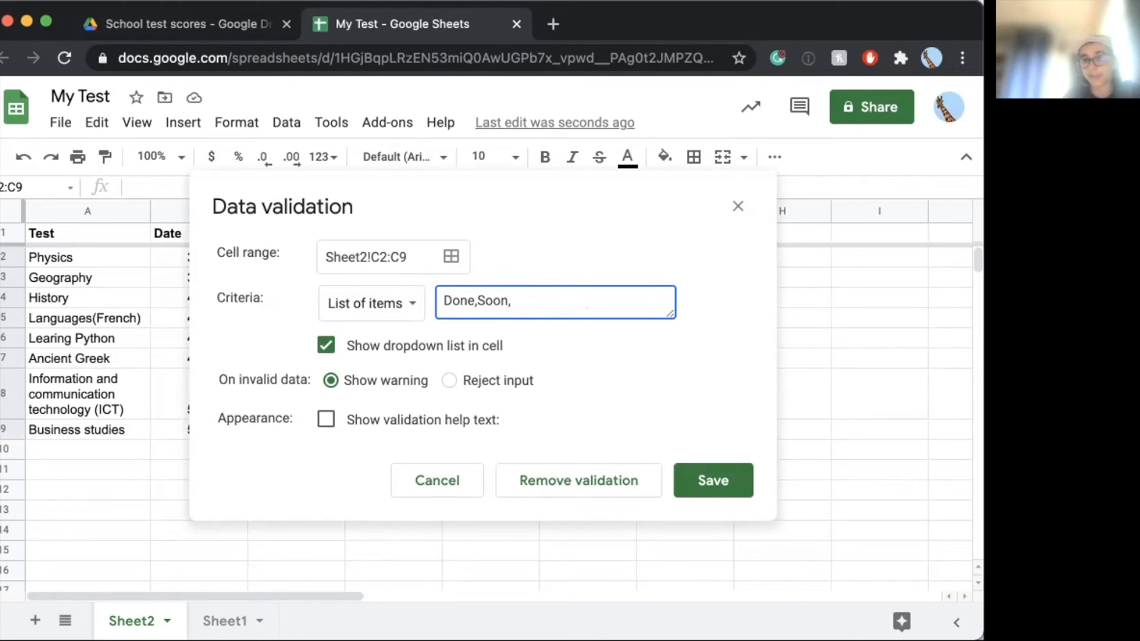
text(,Do)
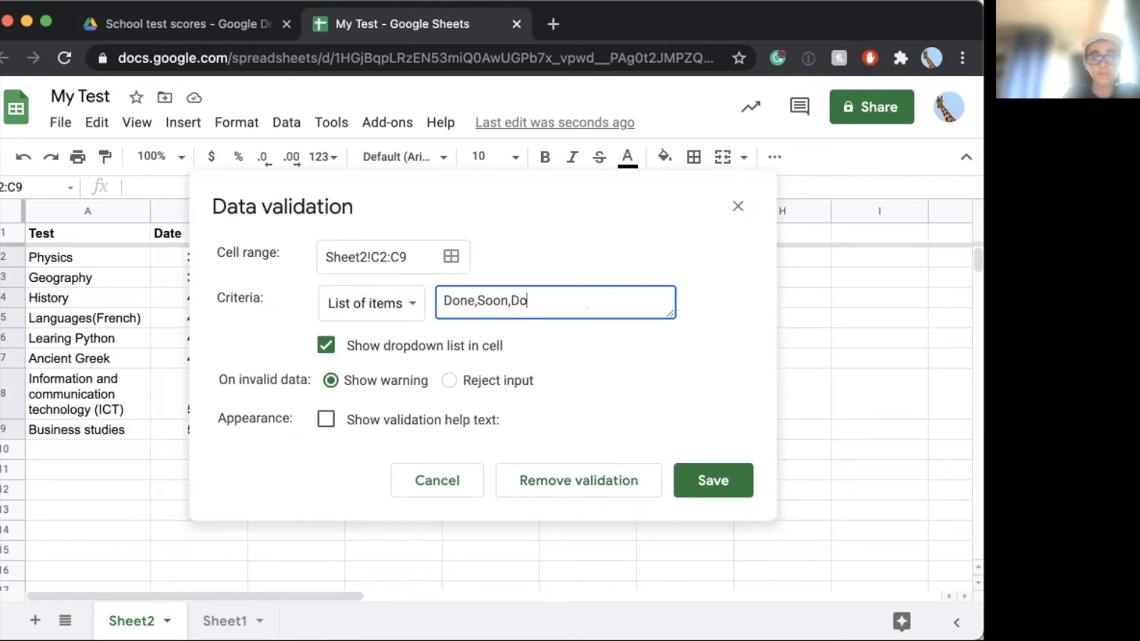
text( later)
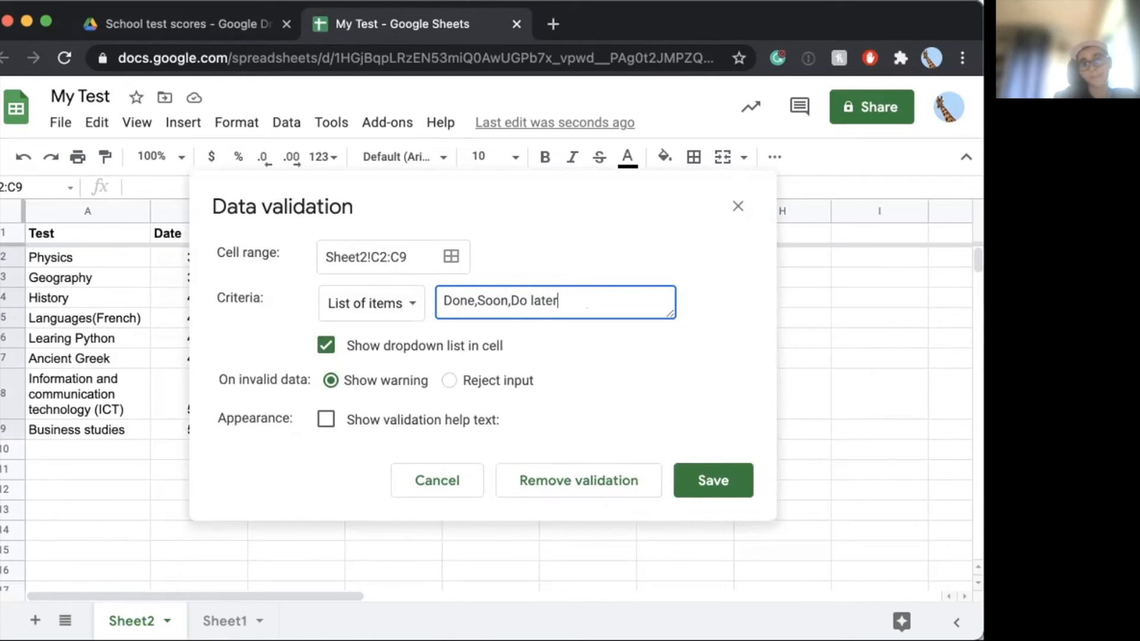
click(693, 481)
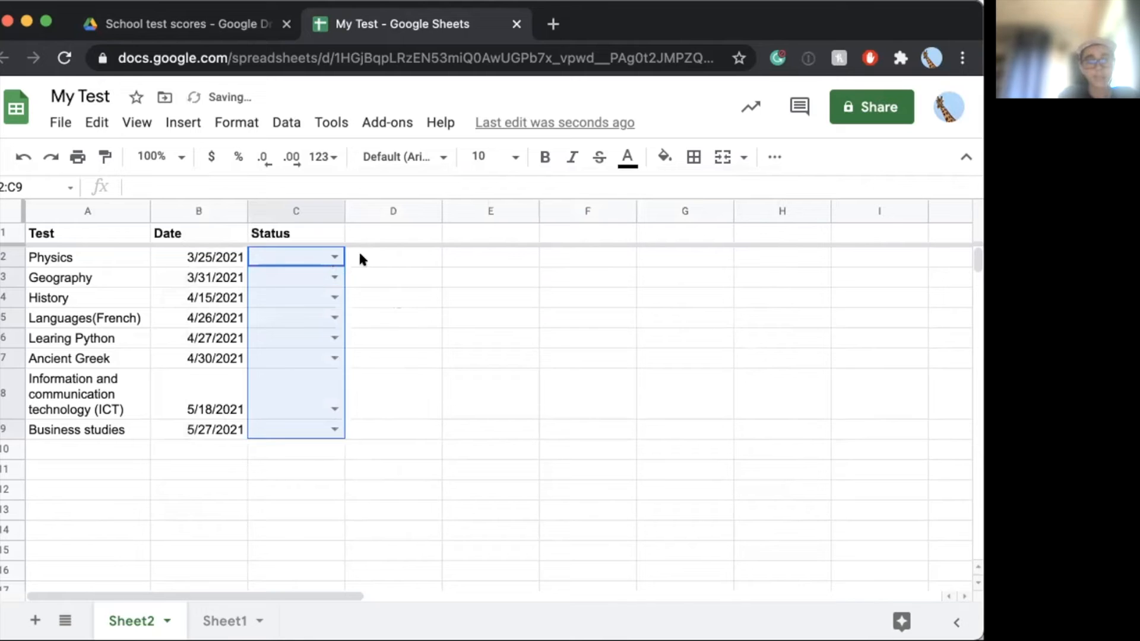
Step: Try the Physics status dropdown in cell C2 by choosing Done, Soon and Do later in turn
click(358, 257)
click(335, 257)
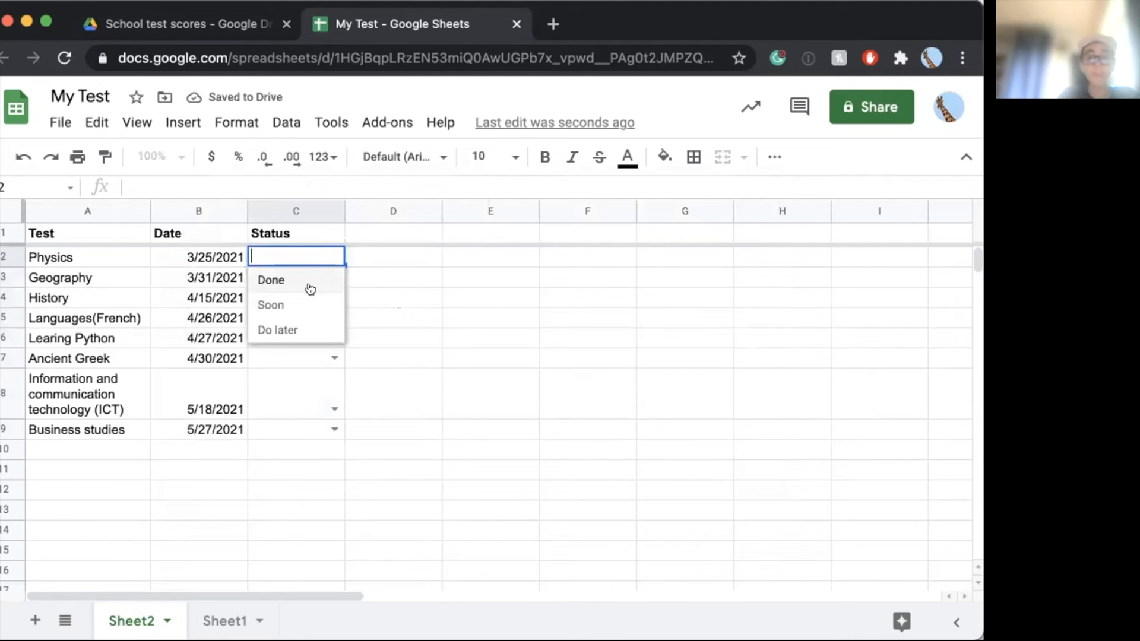
click(275, 281)
click(333, 256)
click(298, 305)
click(332, 257)
click(309, 336)
click(451, 410)
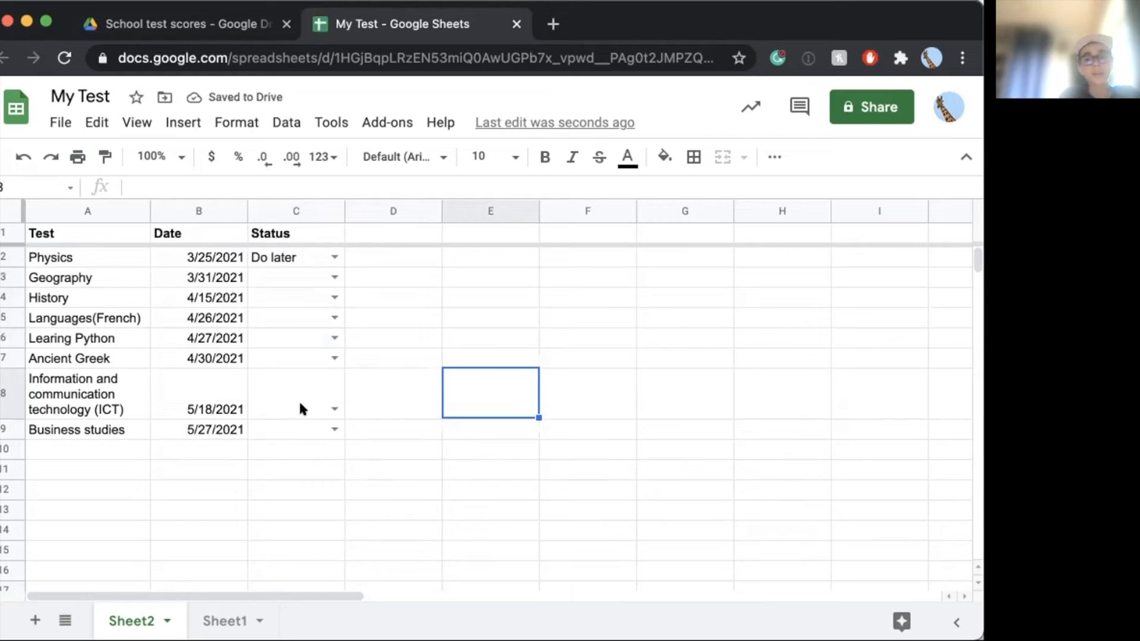
Step: Set the Physics status in cell C2 to Done from its dropdown list
double_click(330, 255)
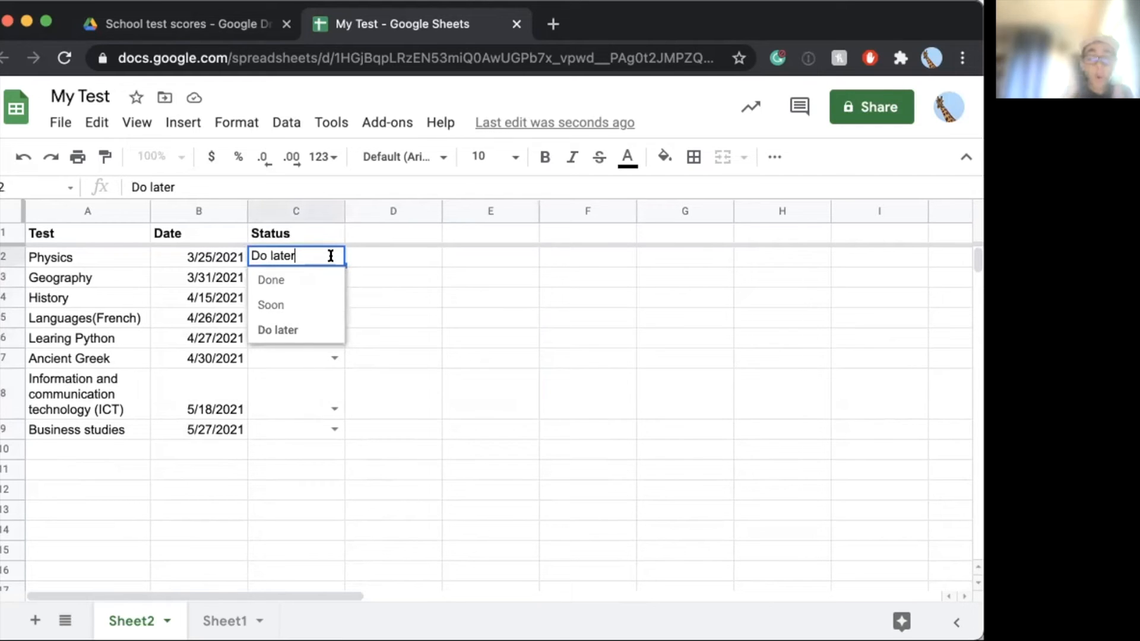
click(311, 279)
scroll(295, 427, down, 8)
scroll(297, 426, up, 8)
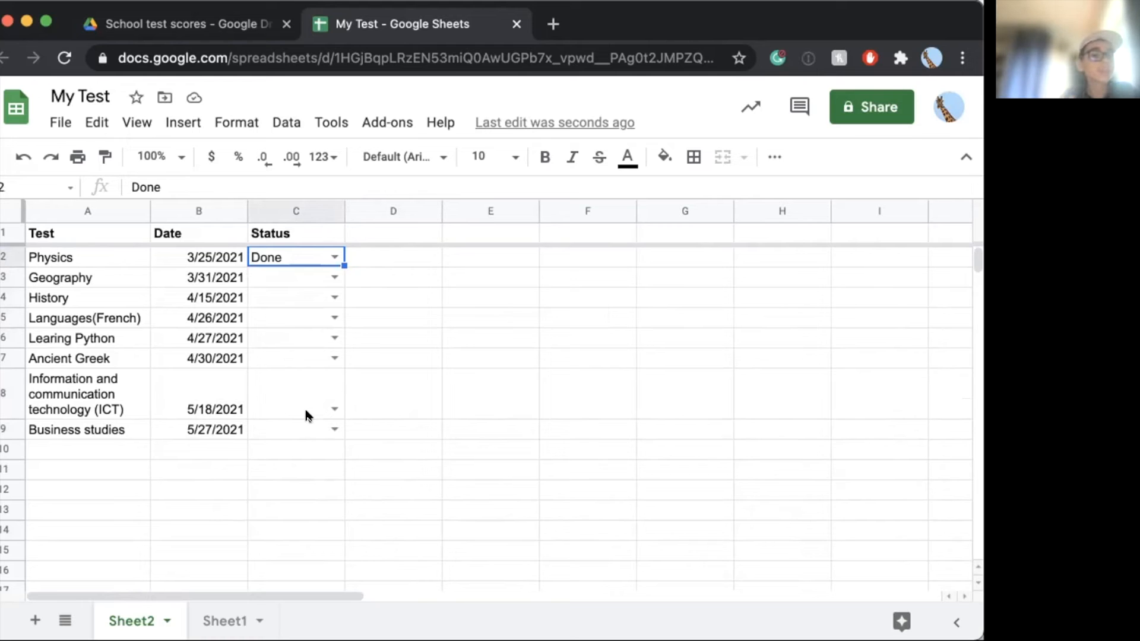
click(297, 422)
shift+click(279, 265)
right_click(276, 257)
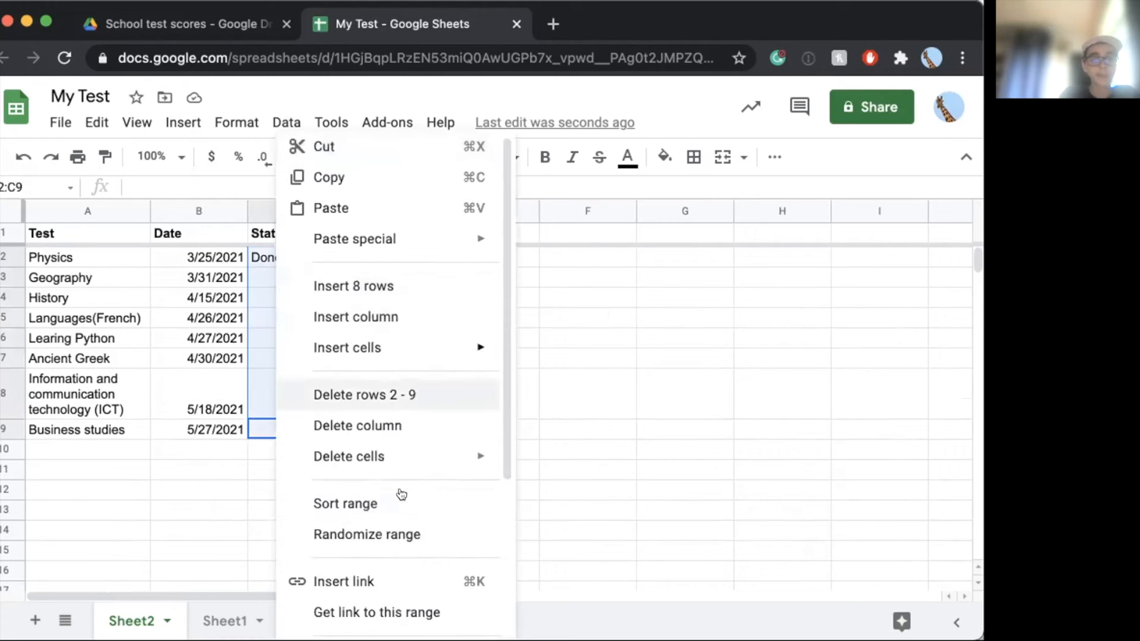
scroll(398, 494, down, 3)
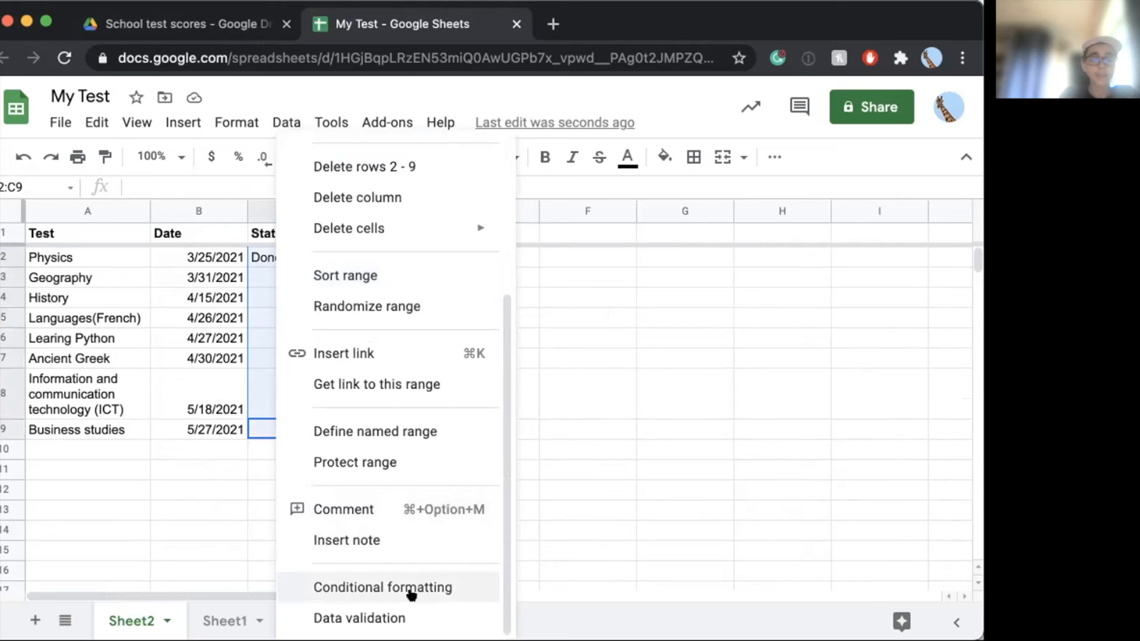
click(561, 528)
Step: Start a conditional formatting rule for cells C2 to C9 with Text contains as the condition
click(291, 267)
shift+click(284, 418)
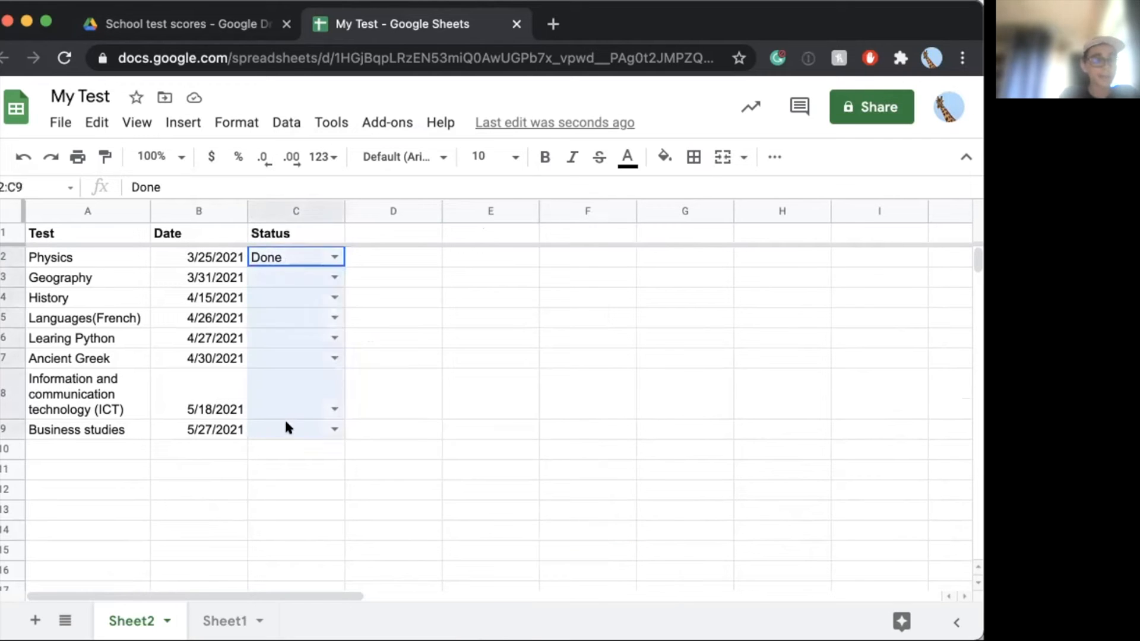
click(236, 122)
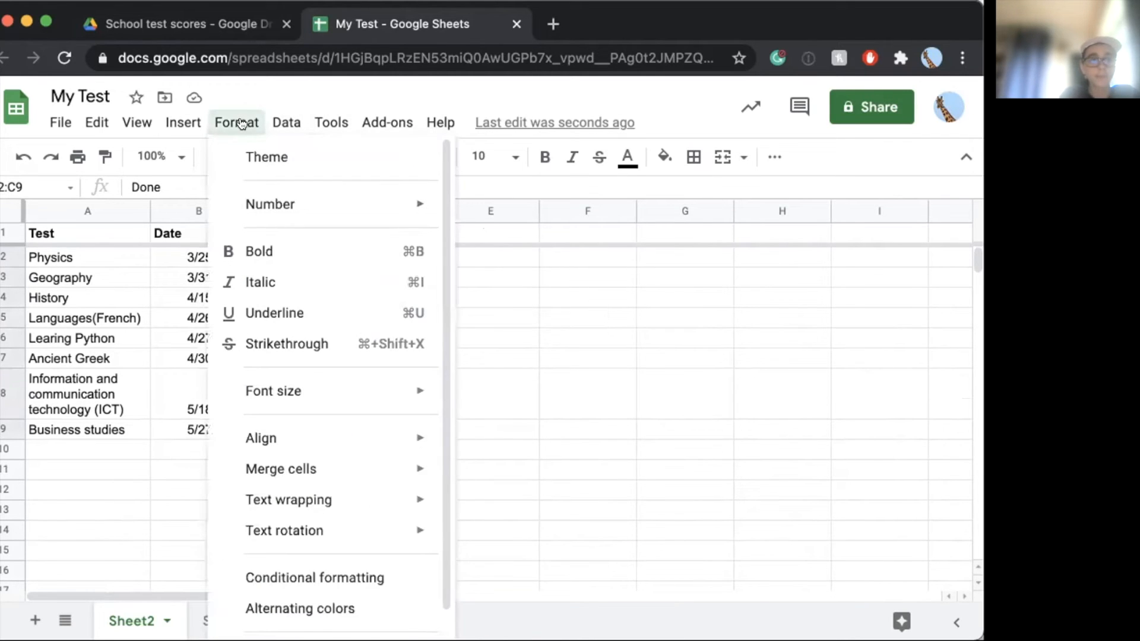
scroll(273, 541, down, 1)
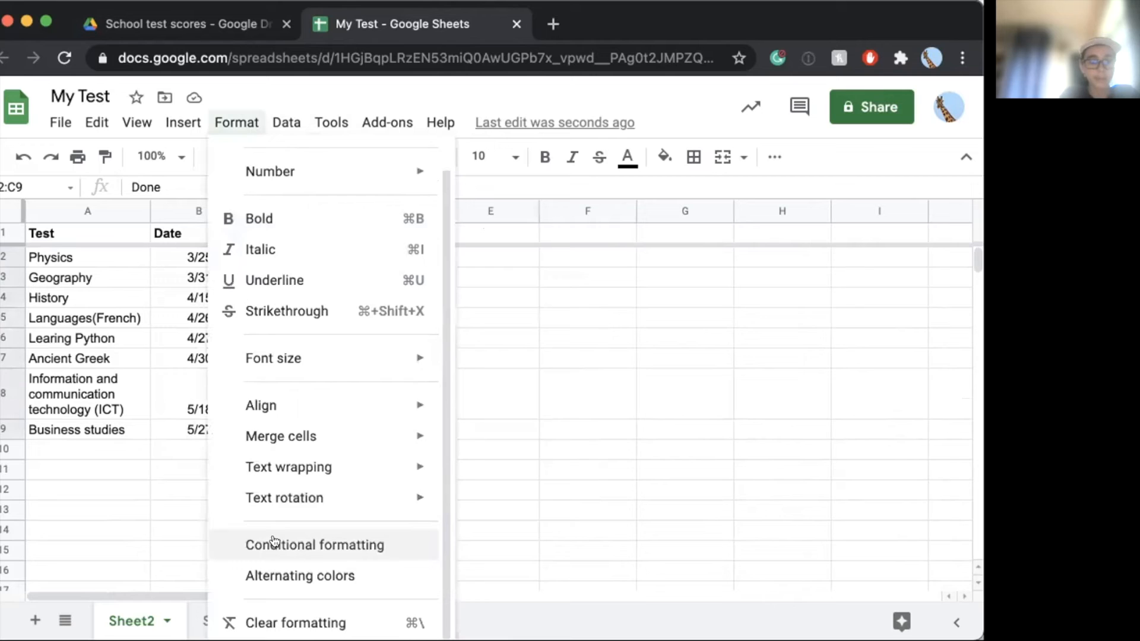
click(276, 544)
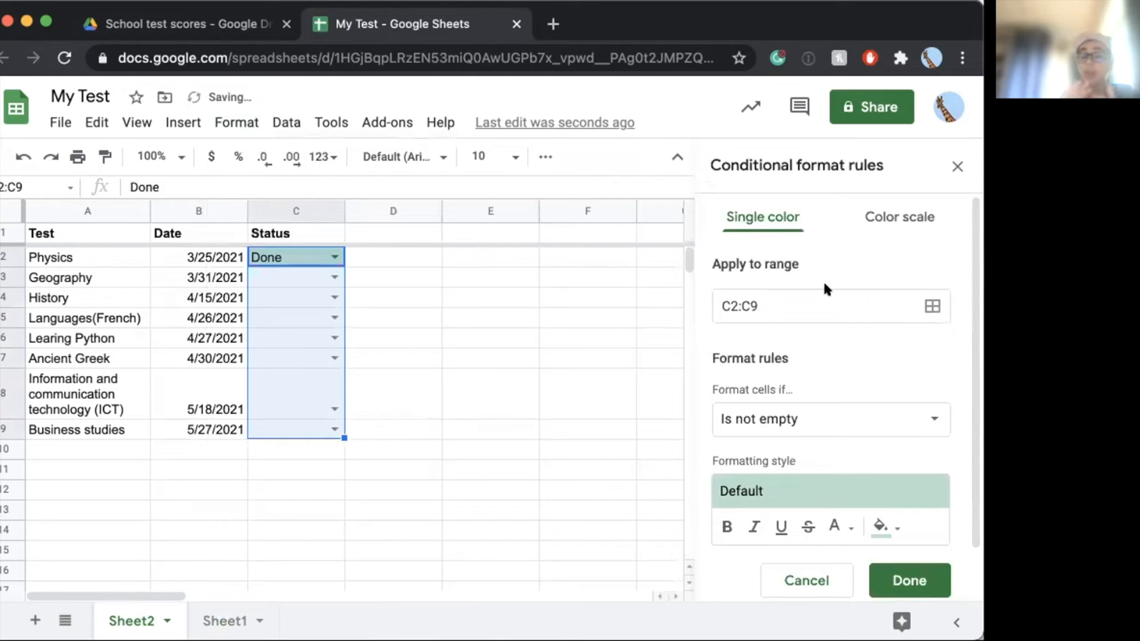
scroll(829, 429, down, 1)
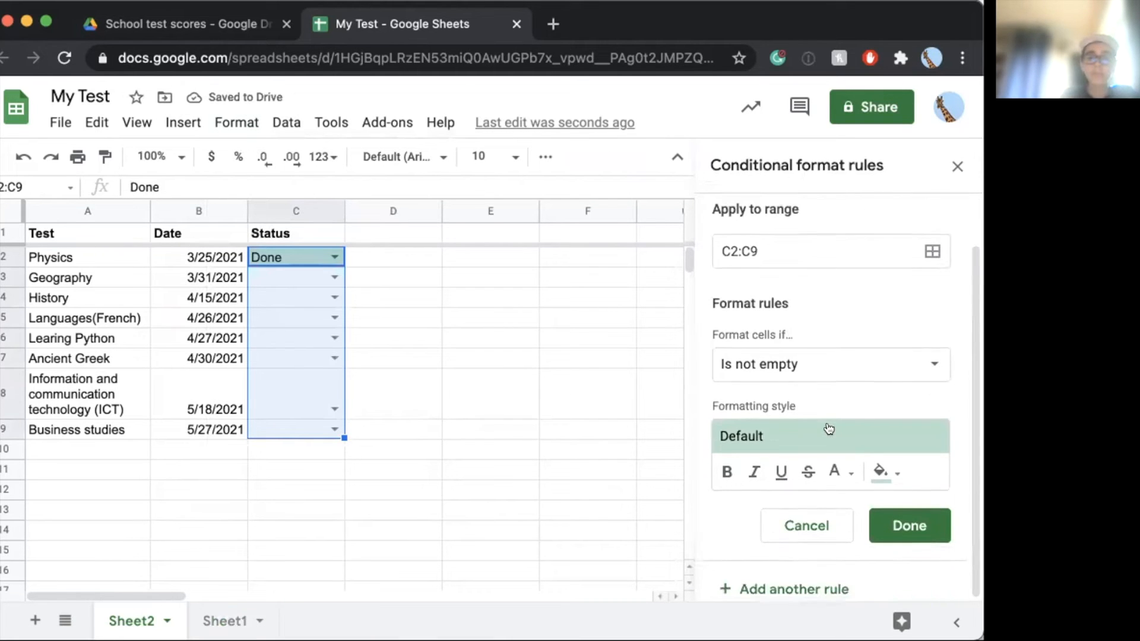
click(827, 361)
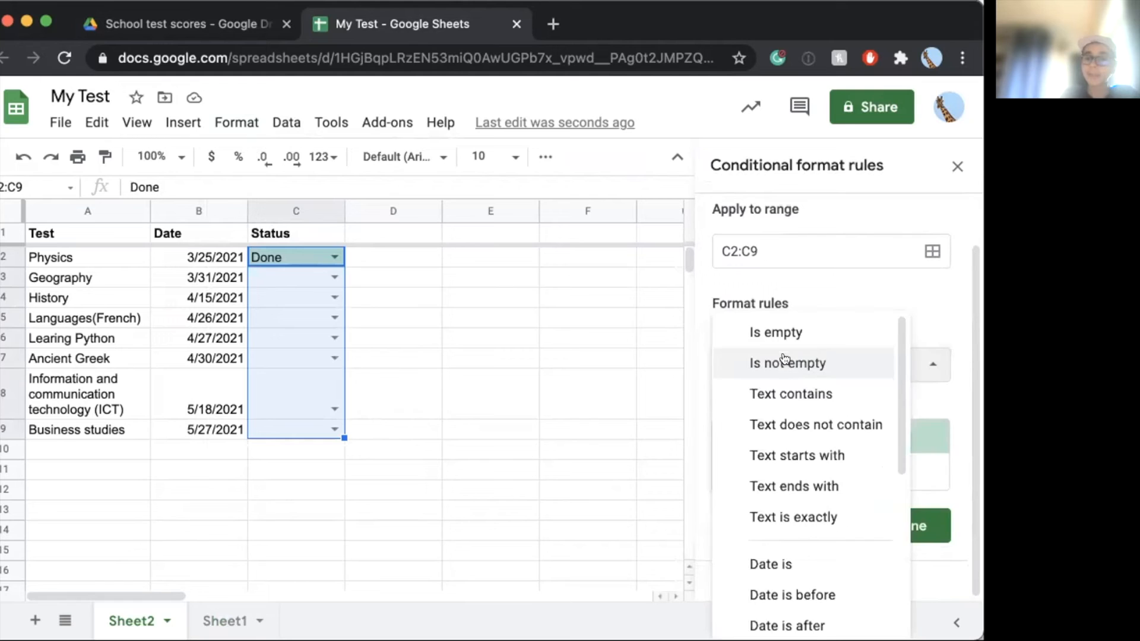
click(769, 399)
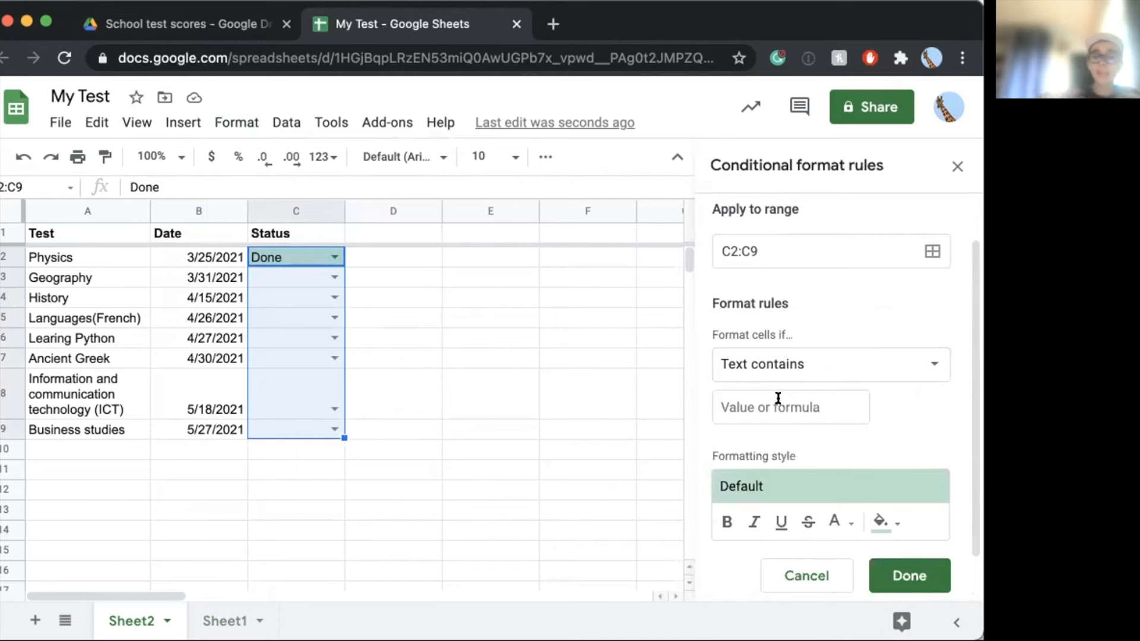
Step: Make the rule match the text Done with a bright green fill and save it
click(778, 404)
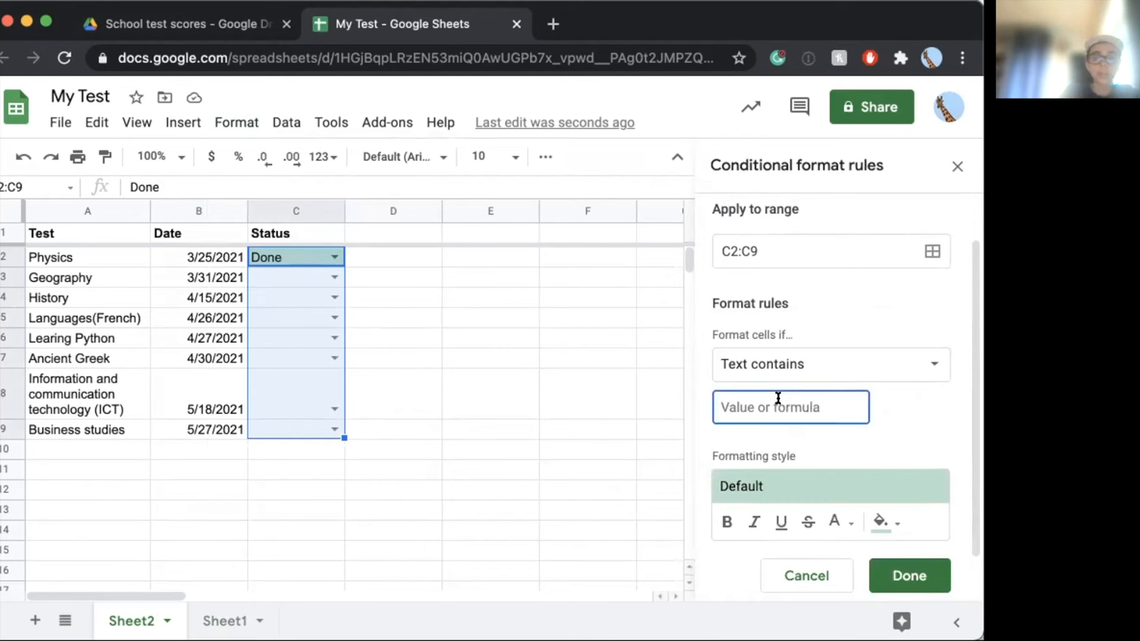
text(Done)
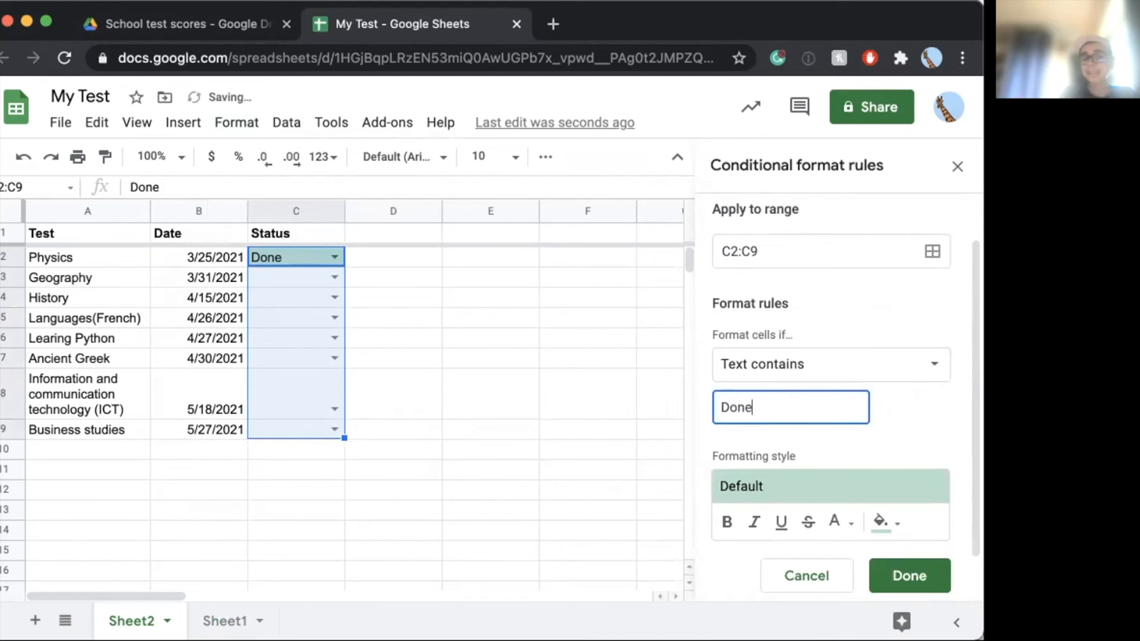
click(876, 521)
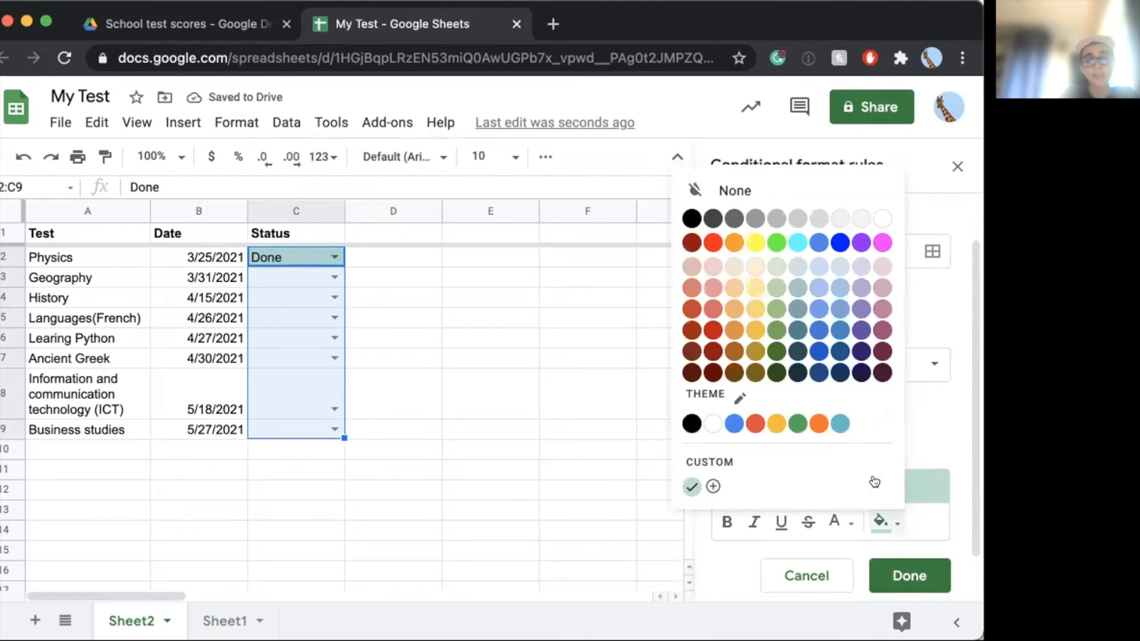
click(777, 242)
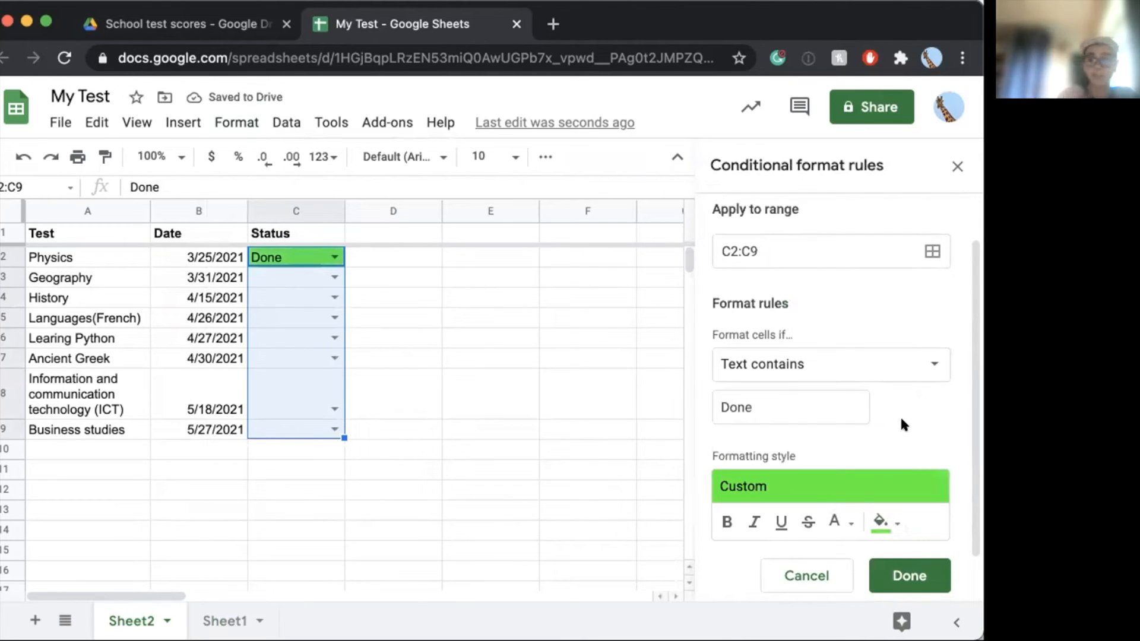
scroll(907, 578, down, 2)
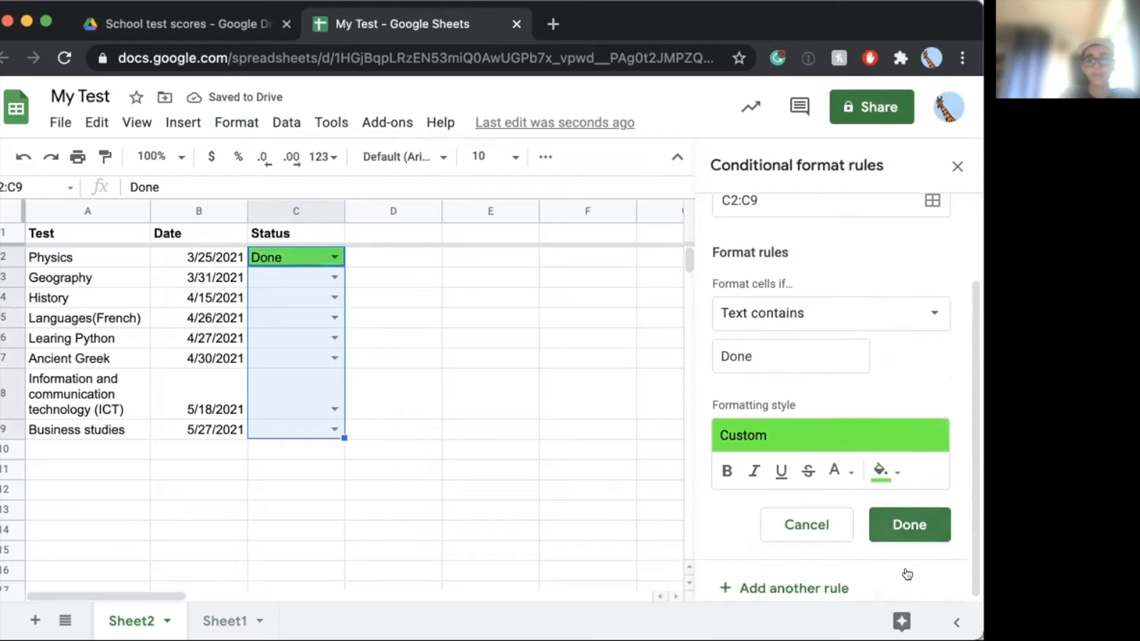
click(903, 526)
Step: Add a second rule for C2 to C9 that fills cells red when the text contains Soon
click(749, 296)
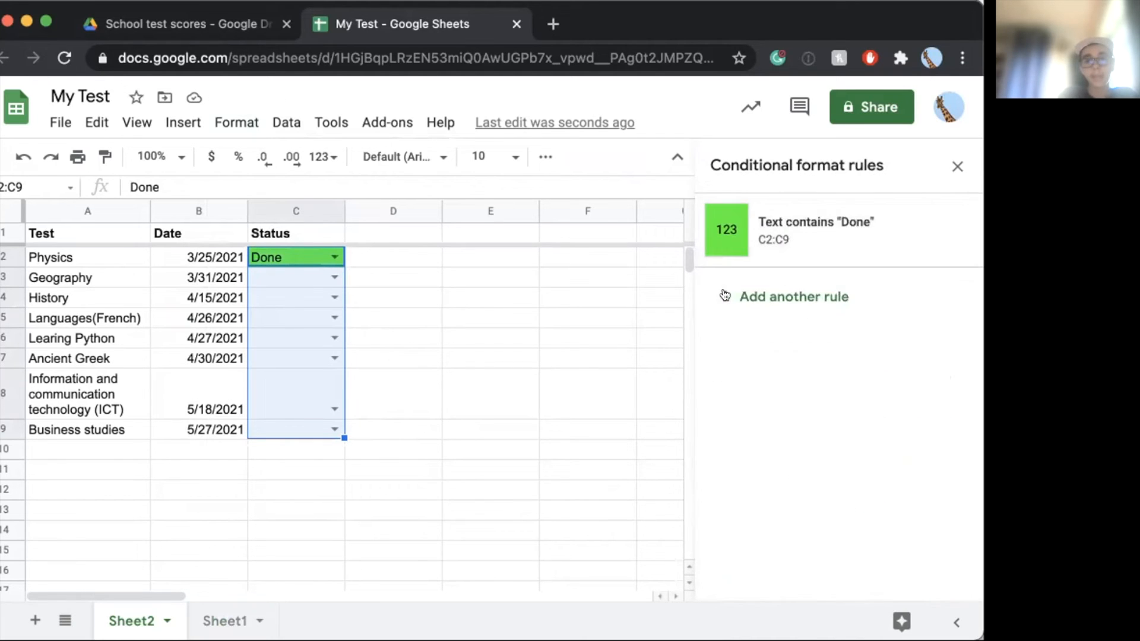
click(770, 419)
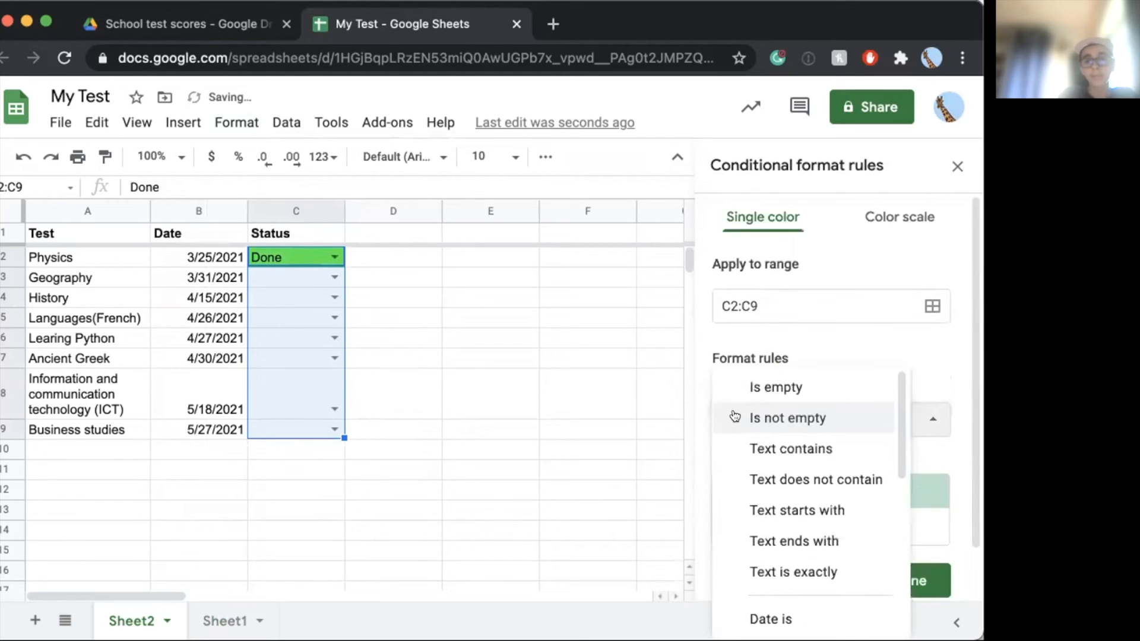
click(763, 443)
click(769, 462)
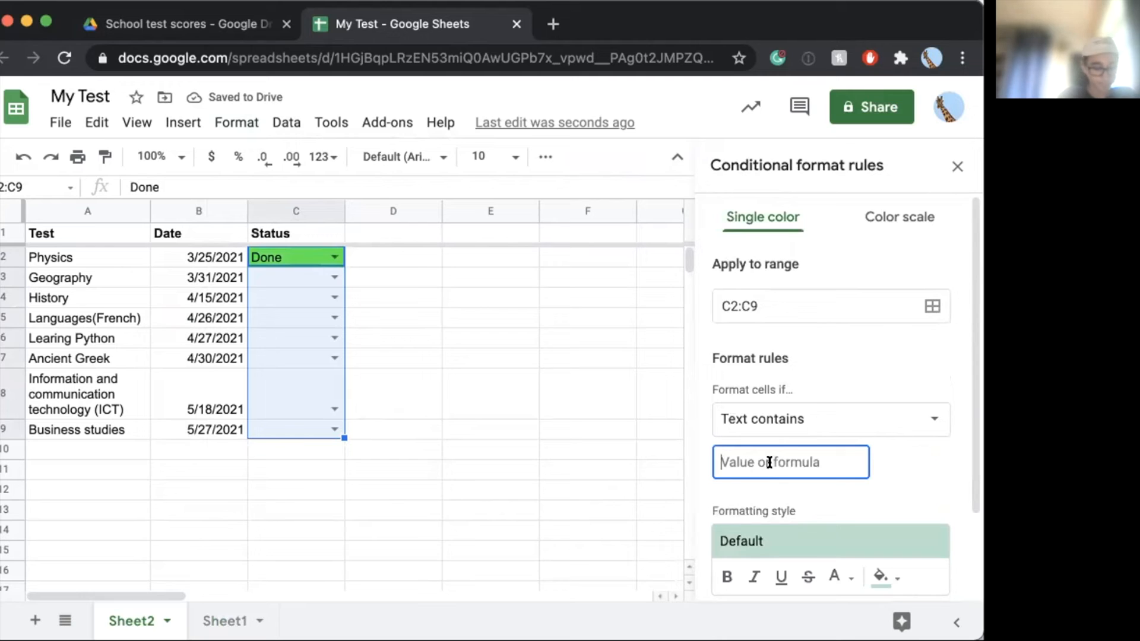
text(Soon)
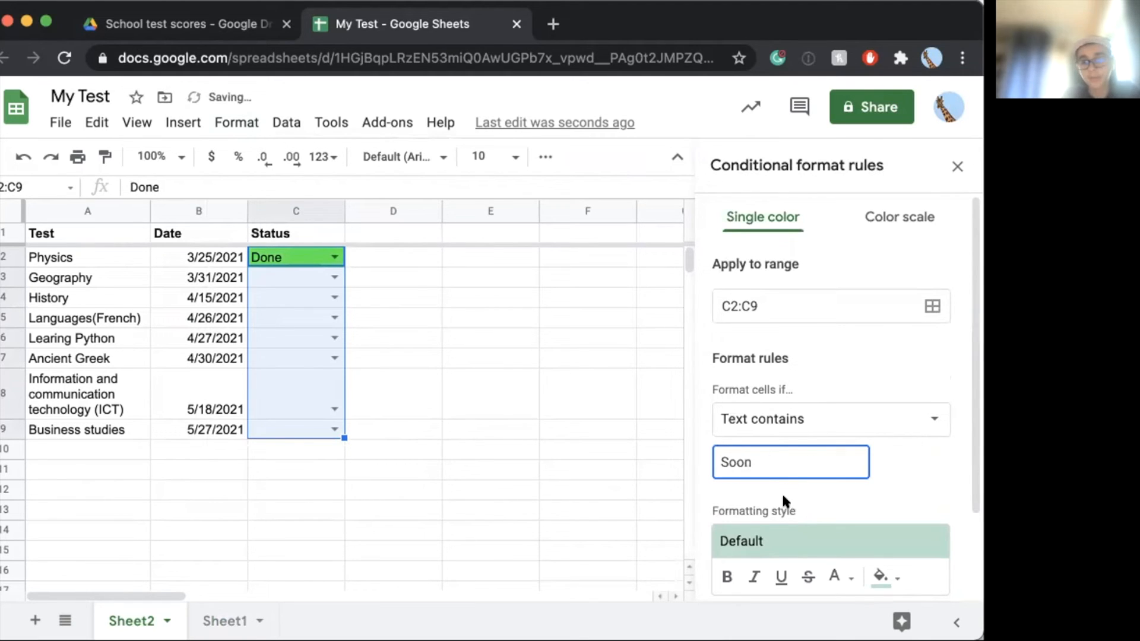
scroll(782, 492, down, 2)
click(881, 473)
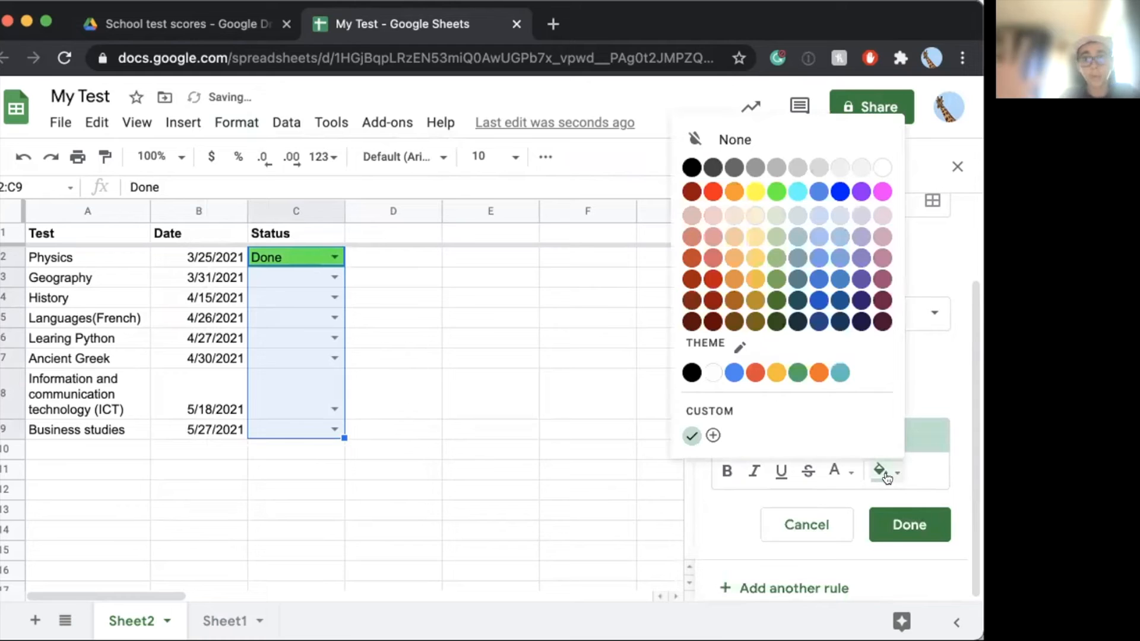
click(713, 191)
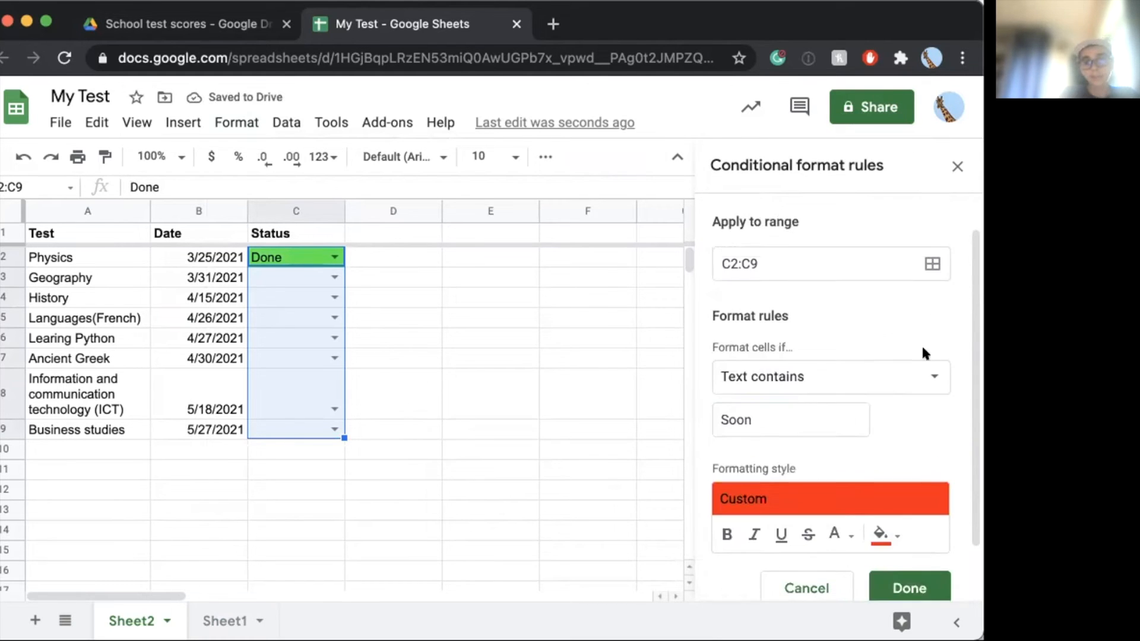
click(898, 583)
Step: Add a third rule for C2 to C9 that fills cells yellow when the text contains Do later
click(757, 360)
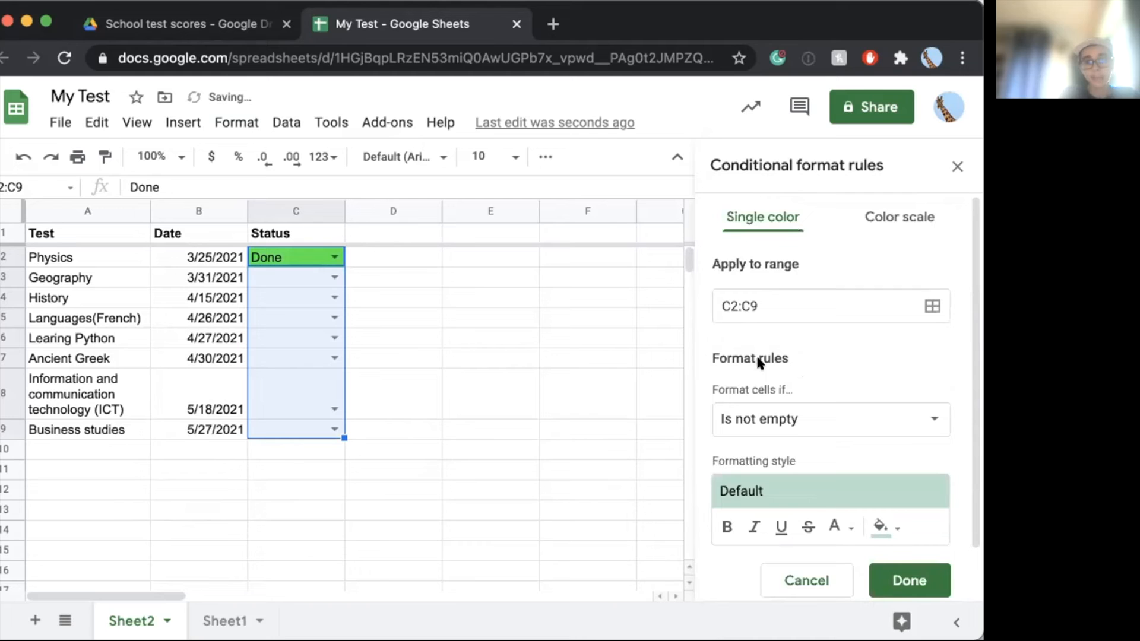
click(788, 436)
click(817, 450)
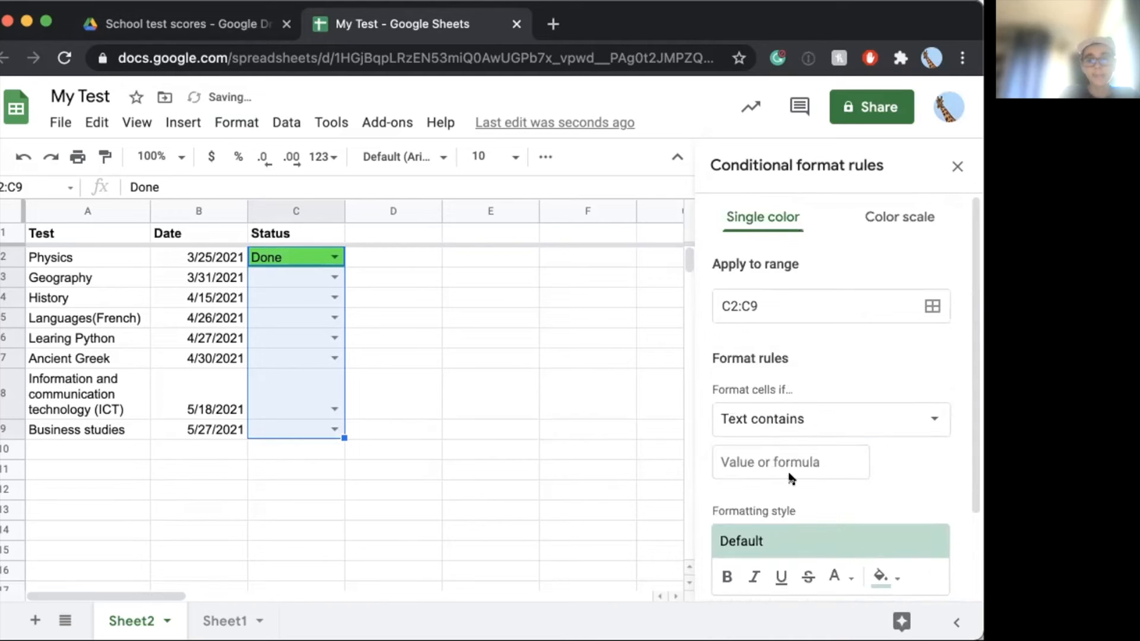
click(791, 460)
text(Do later)
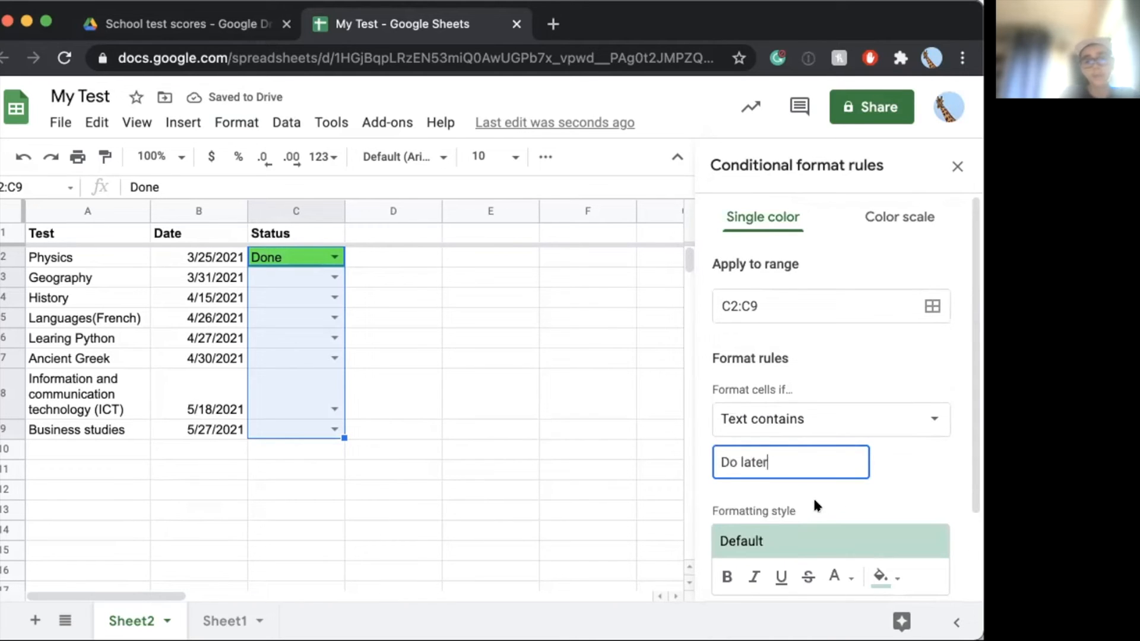
scroll(814, 496, down, 2)
click(885, 471)
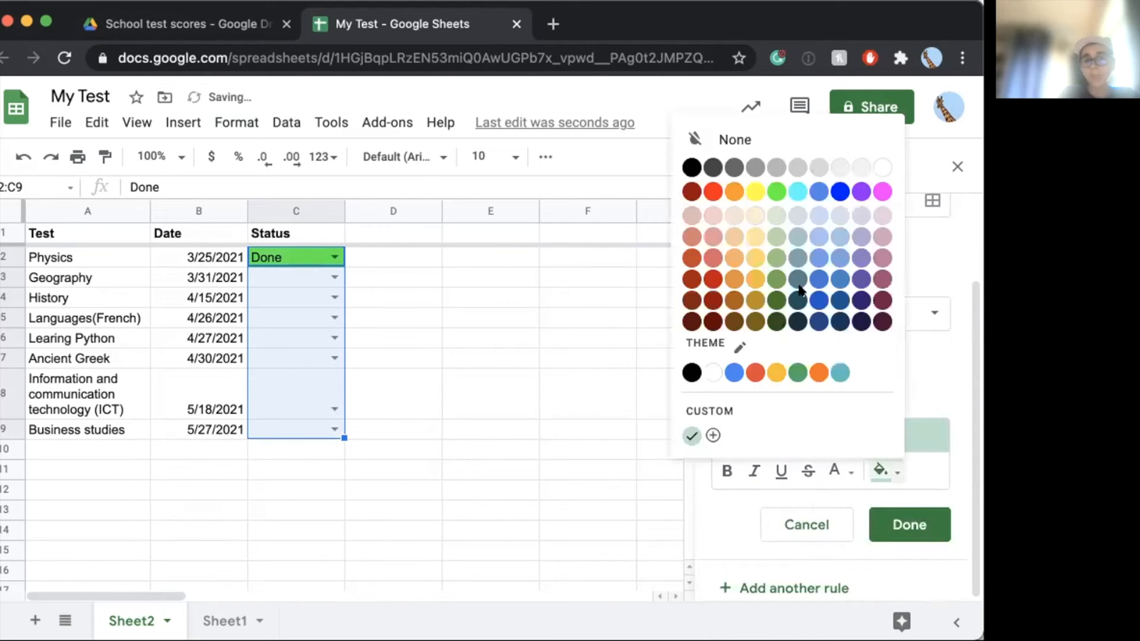
click(751, 194)
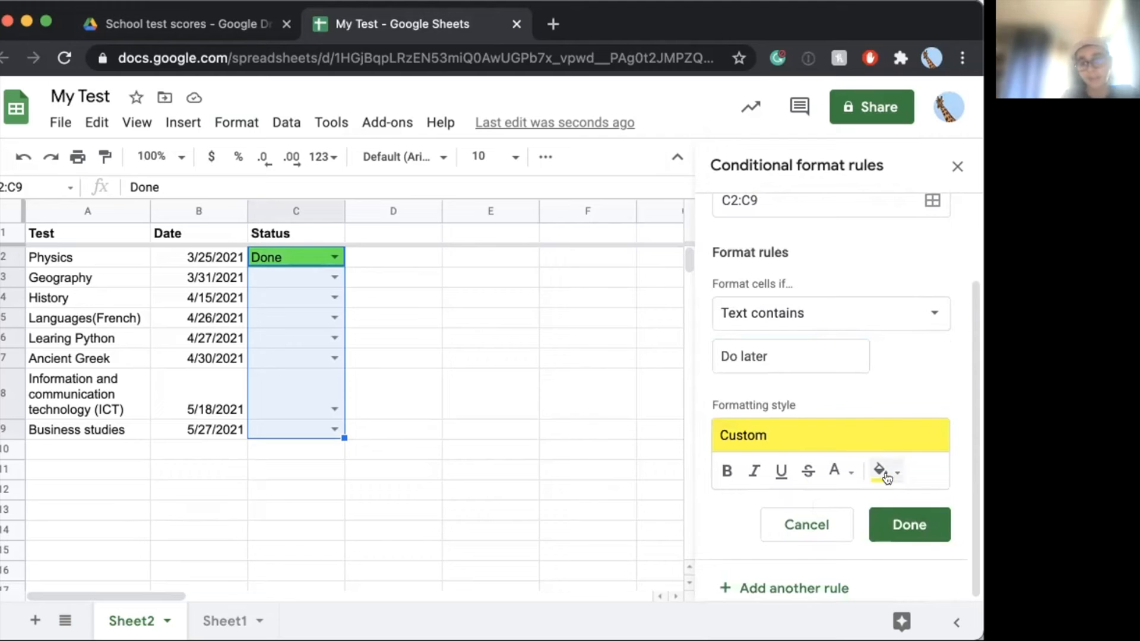
click(884, 518)
Step: Set the Geography and History statuses in cells C3 and C4 to Soon from their dropdown lists
click(349, 291)
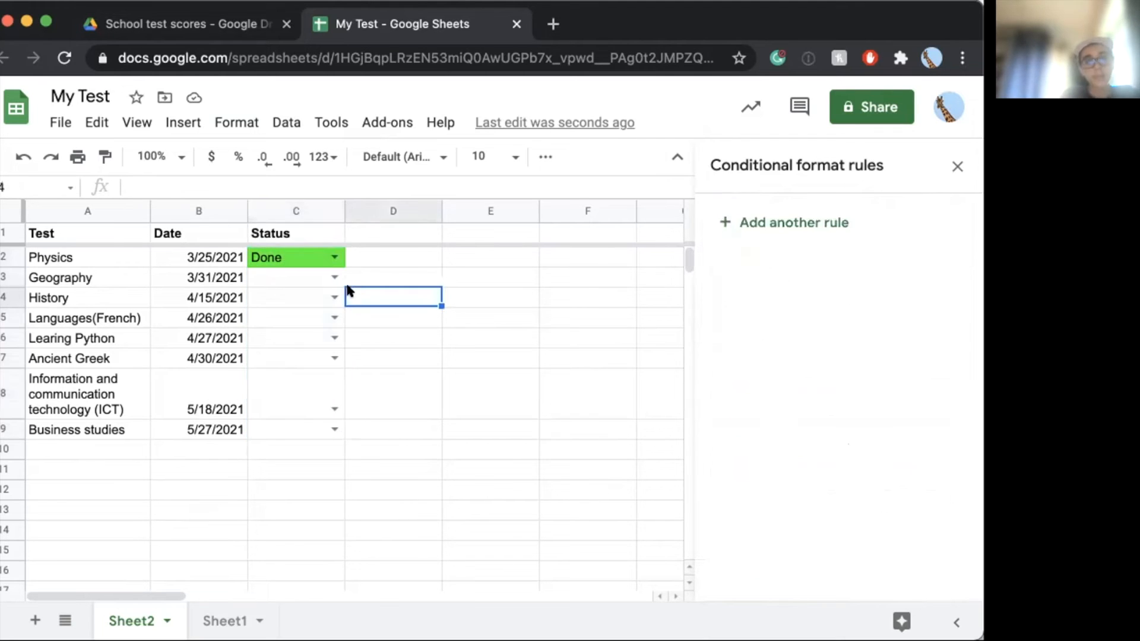
click(333, 257)
click(345, 264)
click(334, 277)
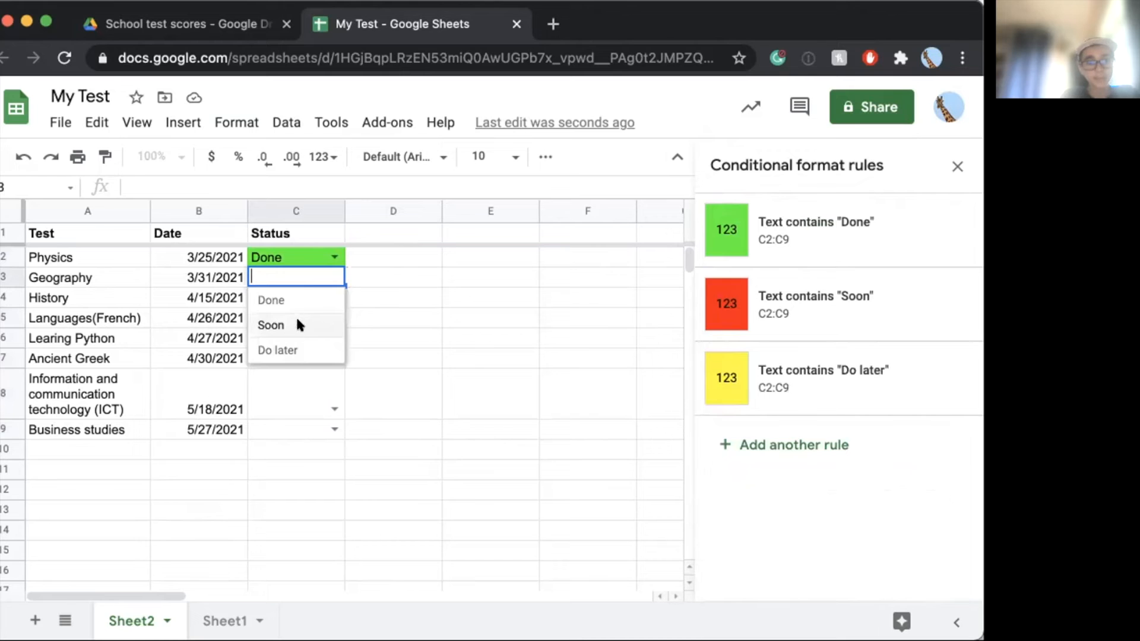
click(298, 325)
click(334, 297)
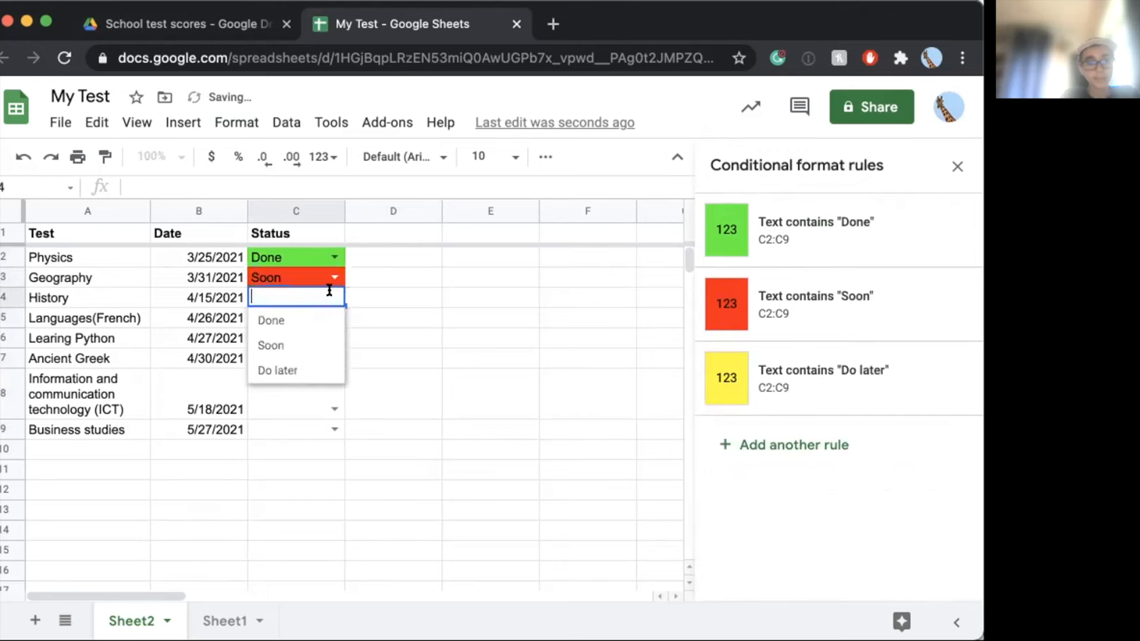
click(315, 338)
Step: Set the statuses of the remaining tests in cells C5 to C9 to Do later from their dropdown lists
click(334, 358)
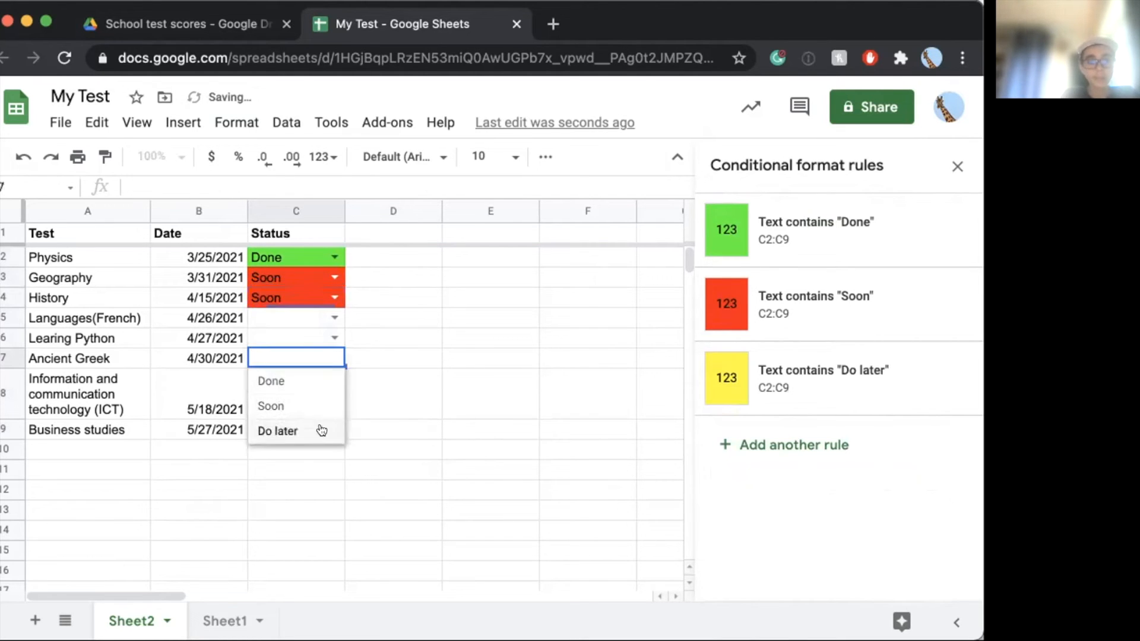
click(322, 430)
click(333, 338)
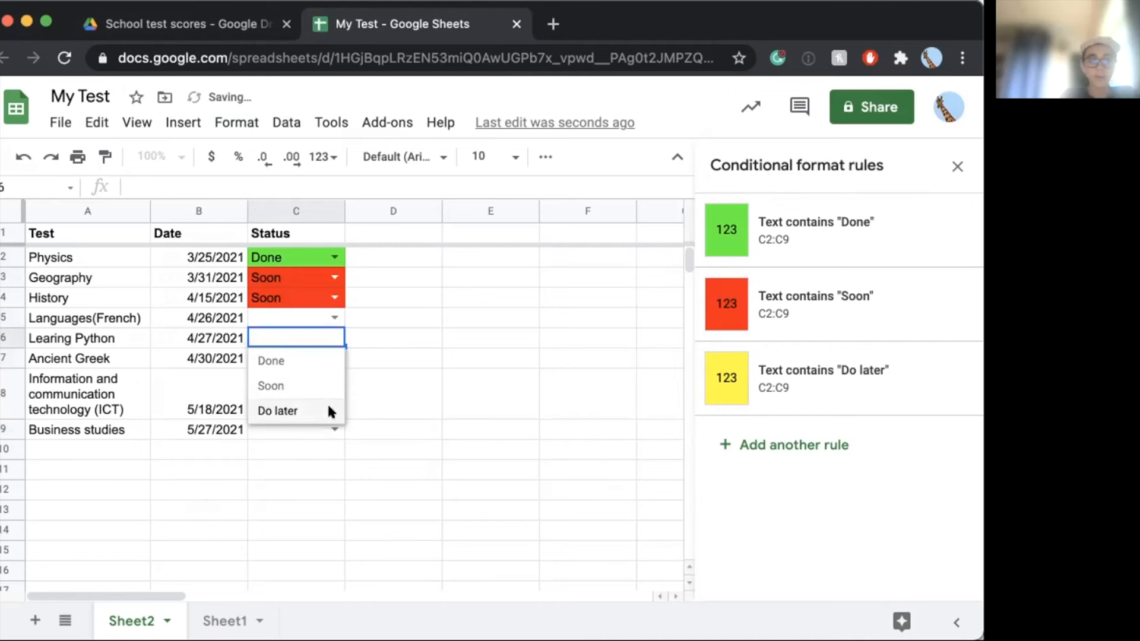
click(331, 408)
click(333, 318)
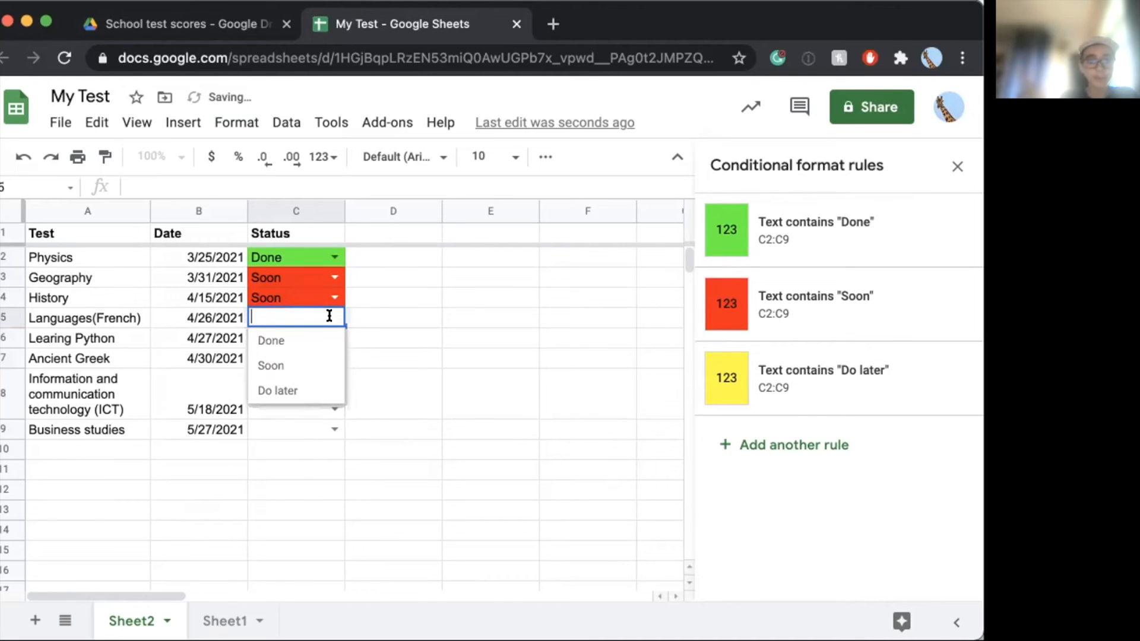
click(314, 393)
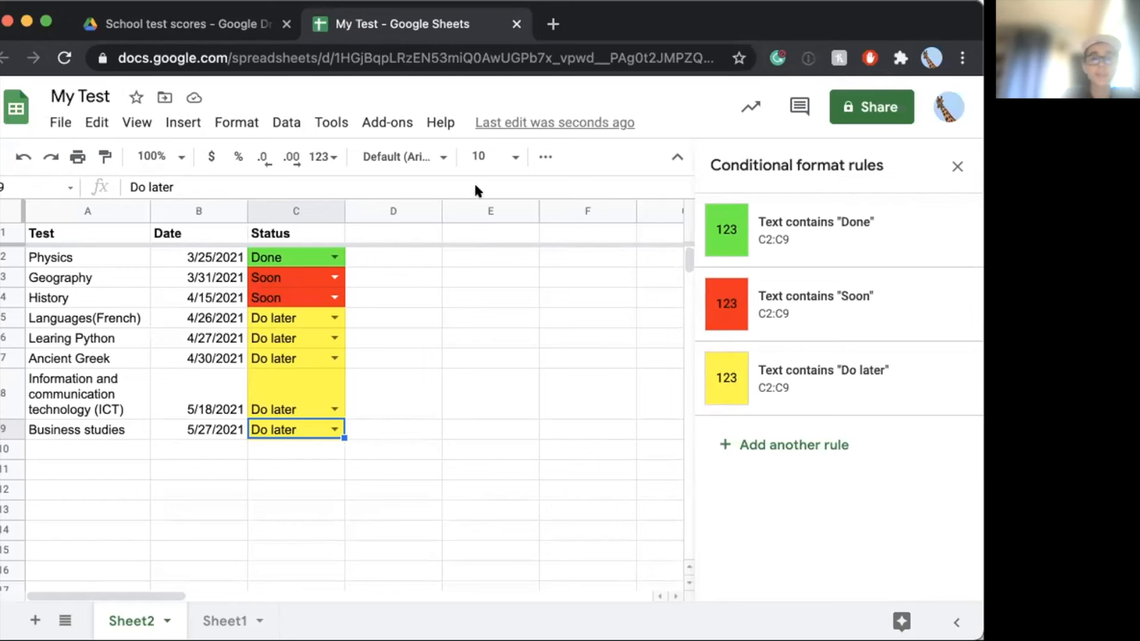
Step: Enter the column header MY Score in cell E1
click(480, 237)
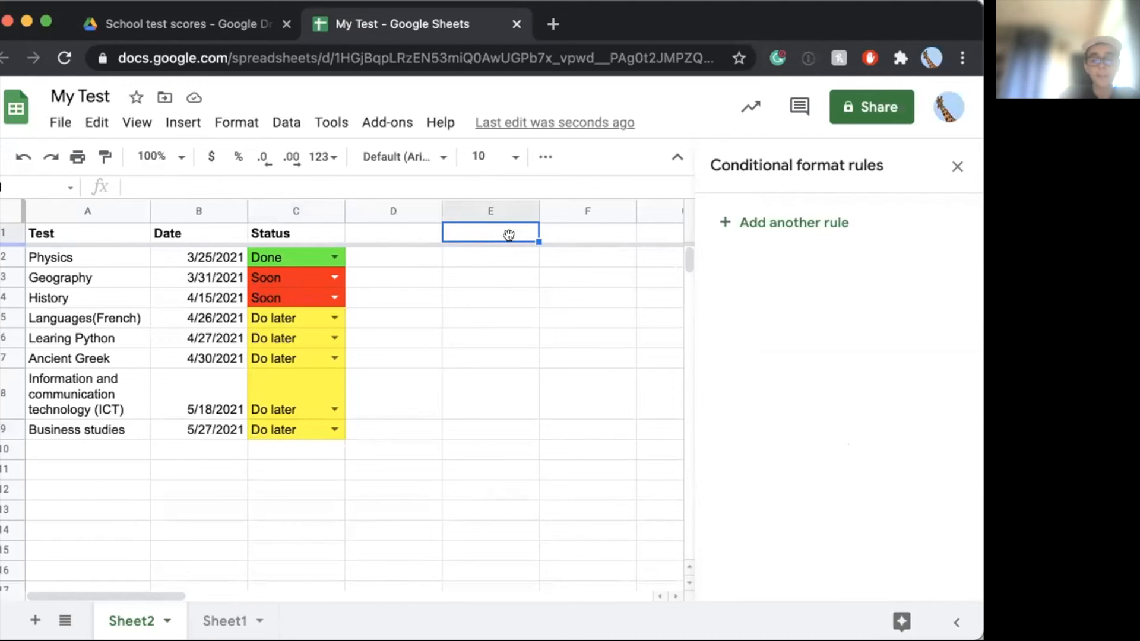
text(MY sc)
key(BackSpace)
key(BackSpace)
text(Score)
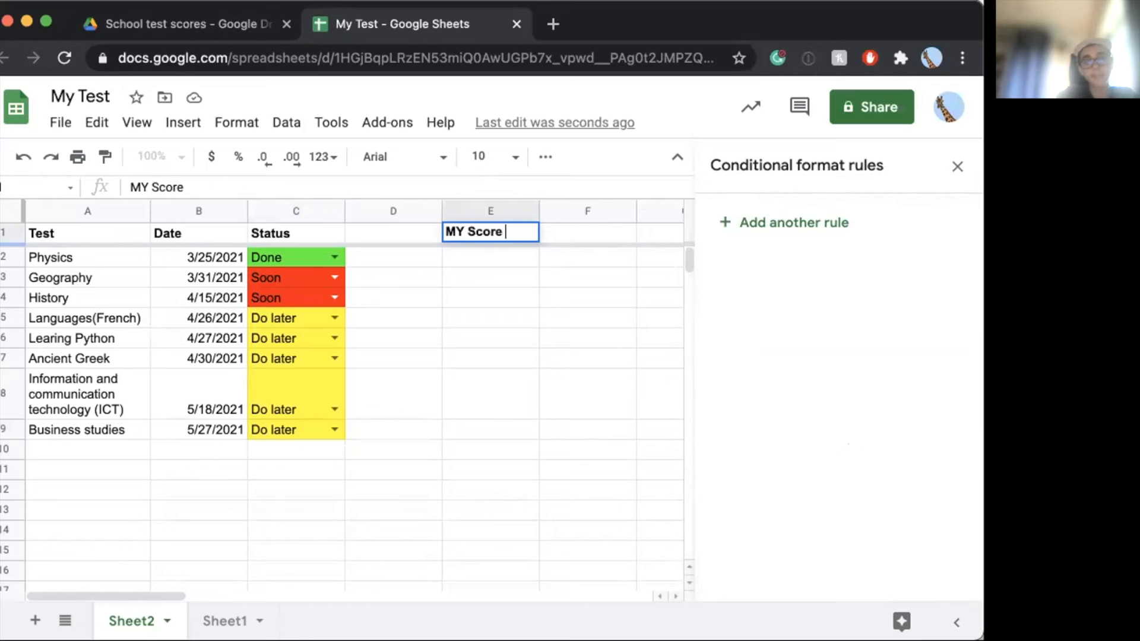
Step: Enter the column header Number of questn in cell F1
click(558, 224)
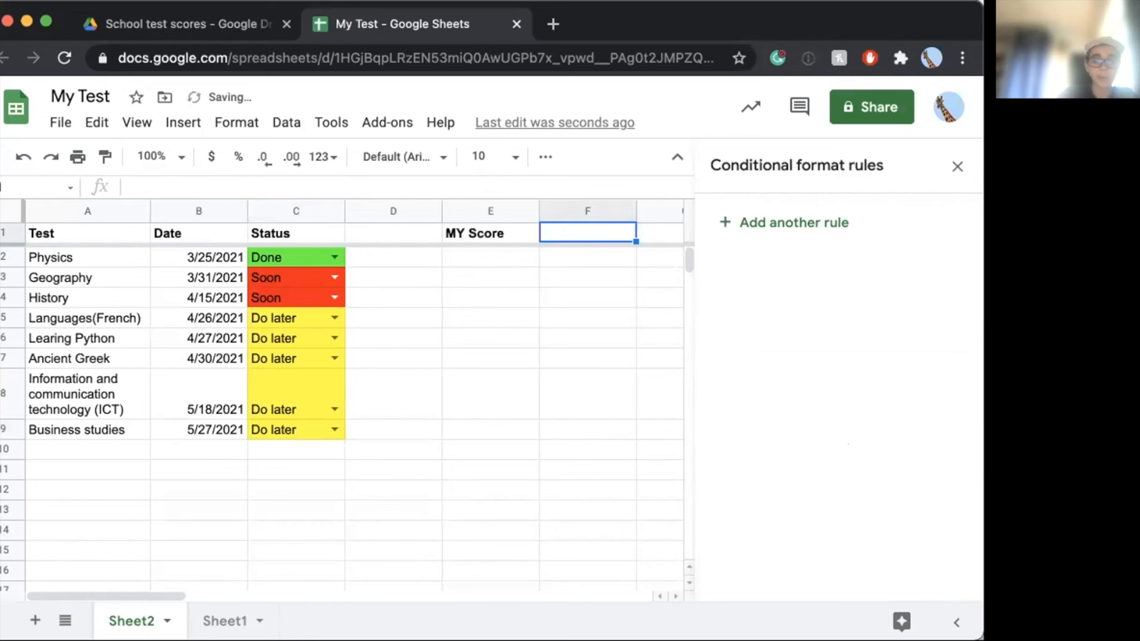
text(Number of)
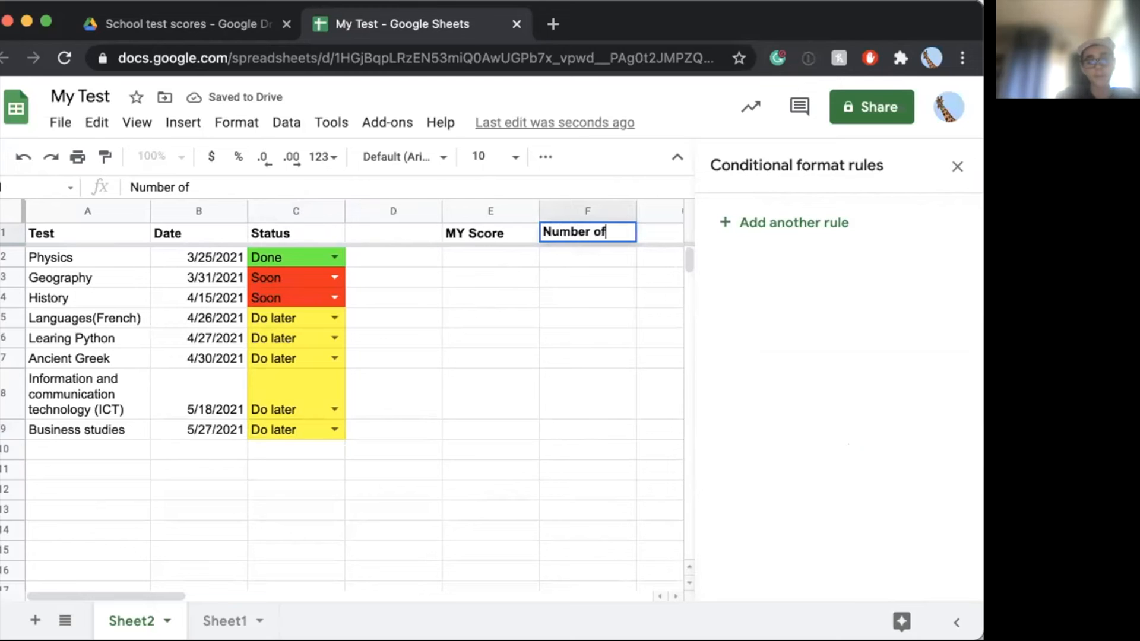
text( questn)
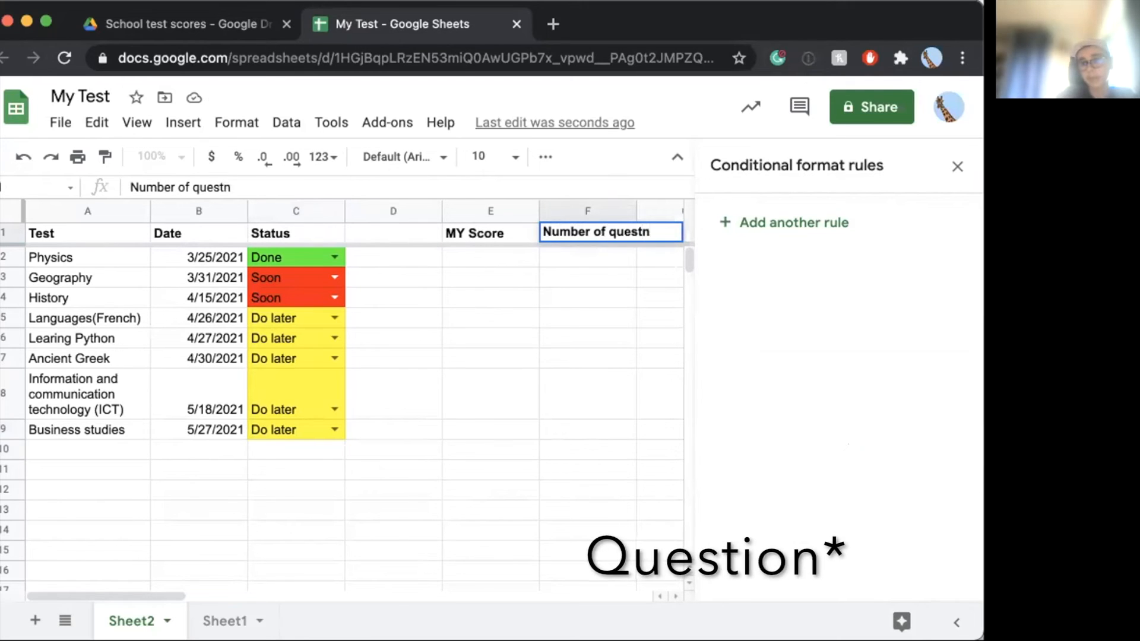
scroll(664, 436, right, 2)
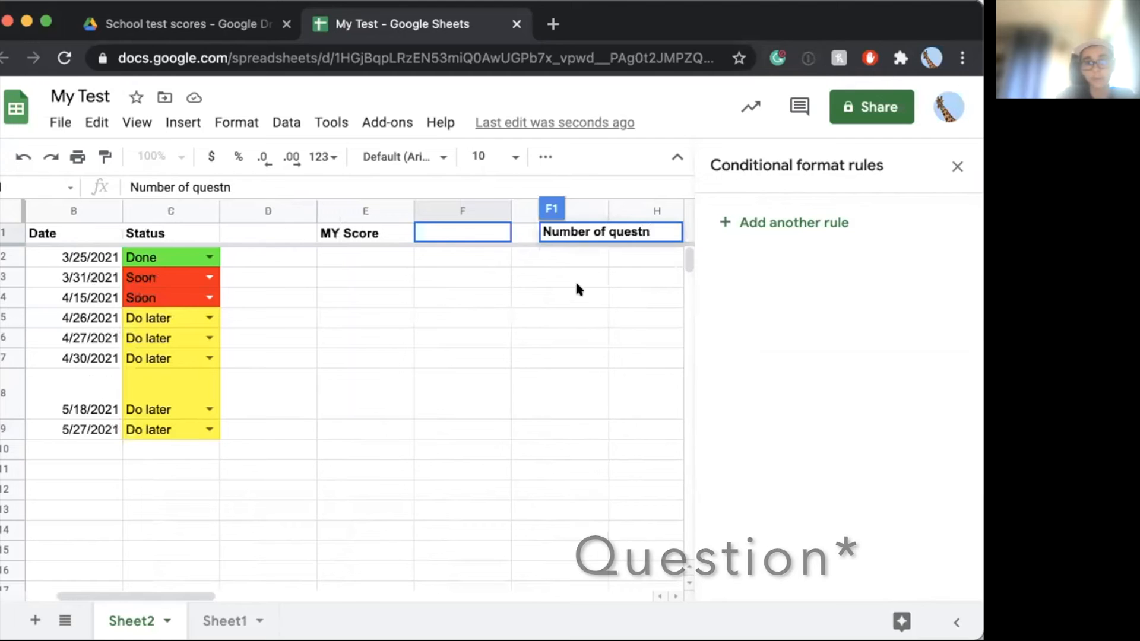
click(581, 279)
Step: Enter the column header Tortal in cell H1, leaving column G without a header
click(635, 231)
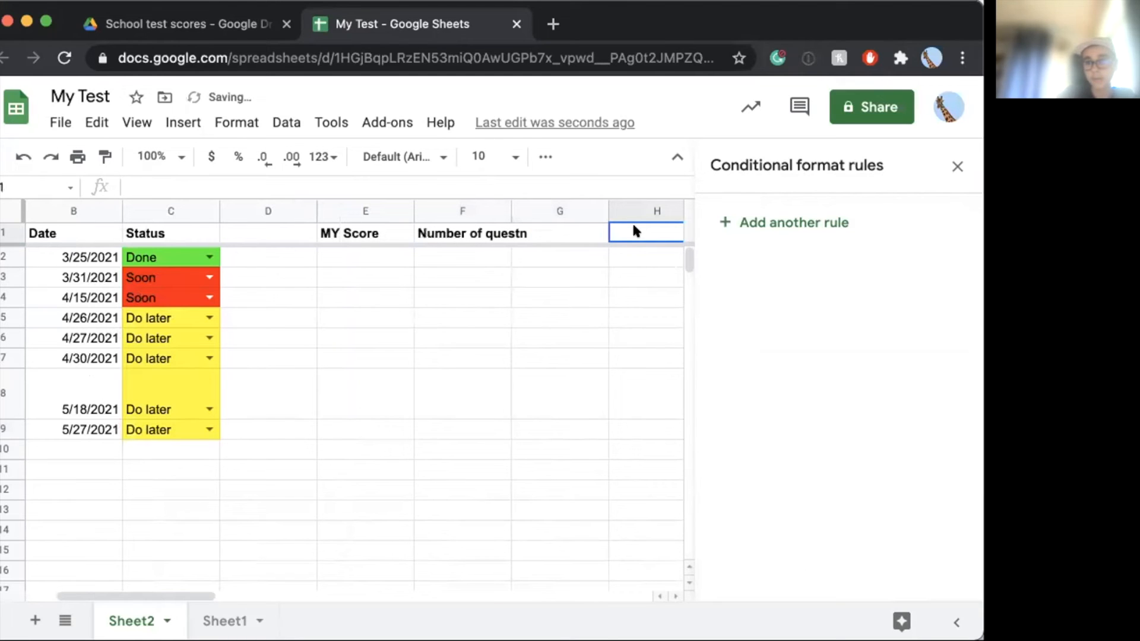
text(Tortal)
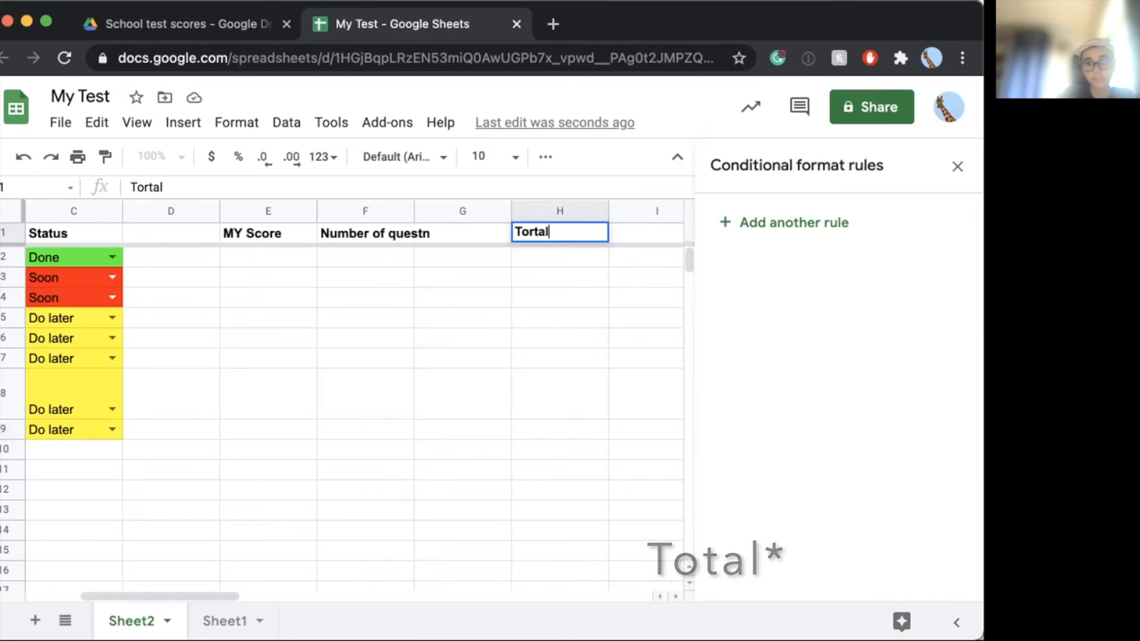
click(252, 261)
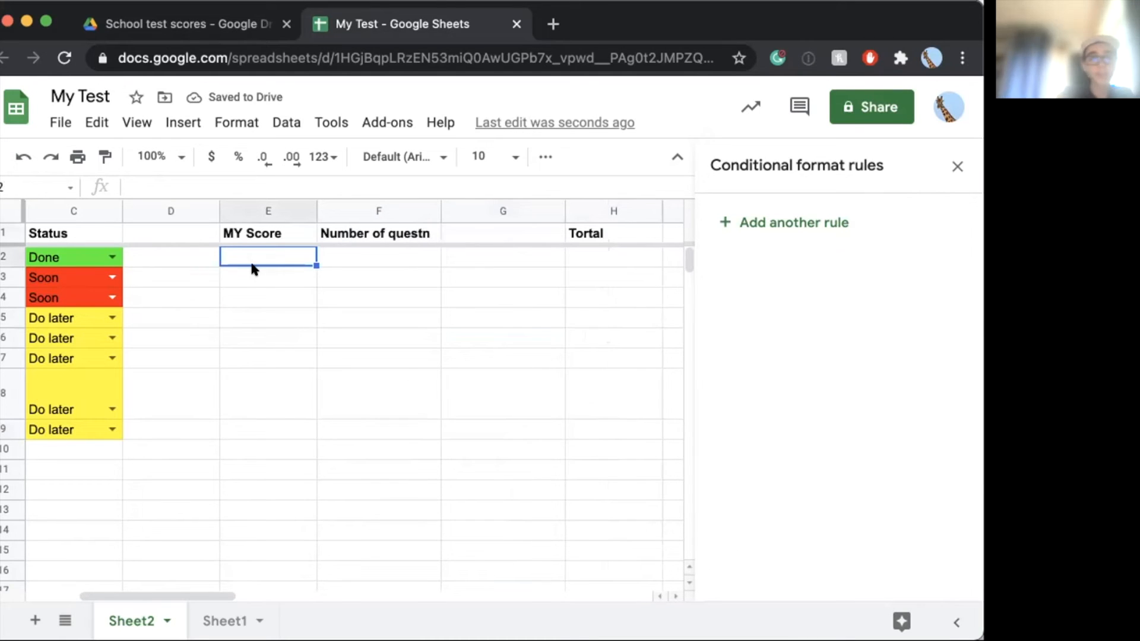
Step: Enter 10 as the Physics score in cell E2 and 20 as its number of questions in cell F2
click(331, 257)
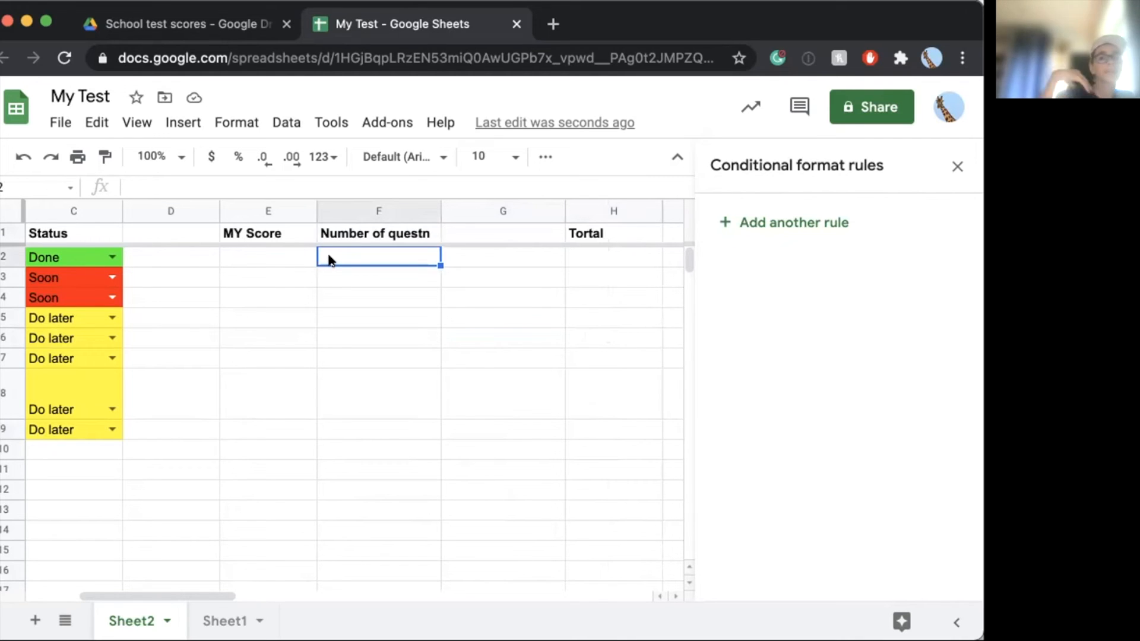
click(279, 256)
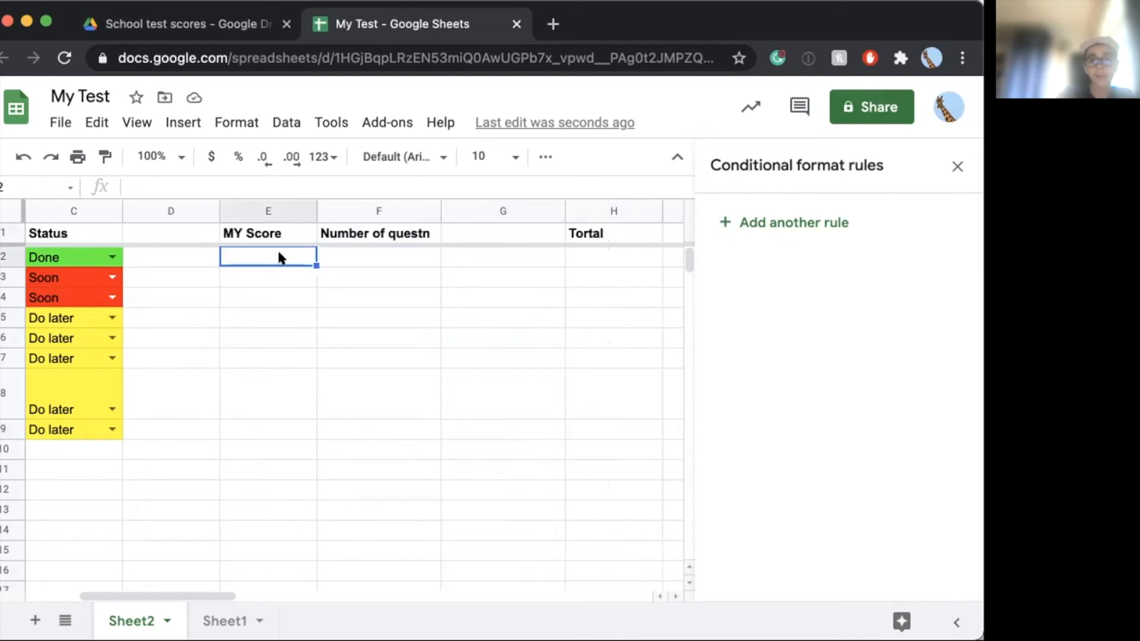
text(10)
key(Tab)
text(20)
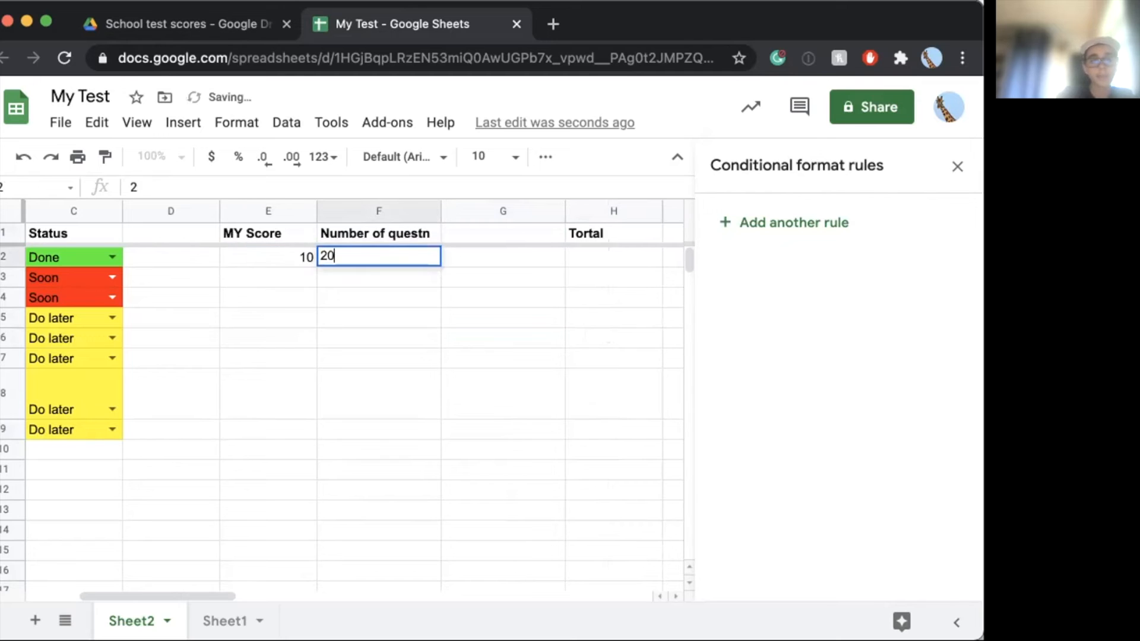
key(Down)
key(Down)
Step: Widen column F to fit its header and correct the header in F1 to Number of question
drag(441, 209, 459, 209)
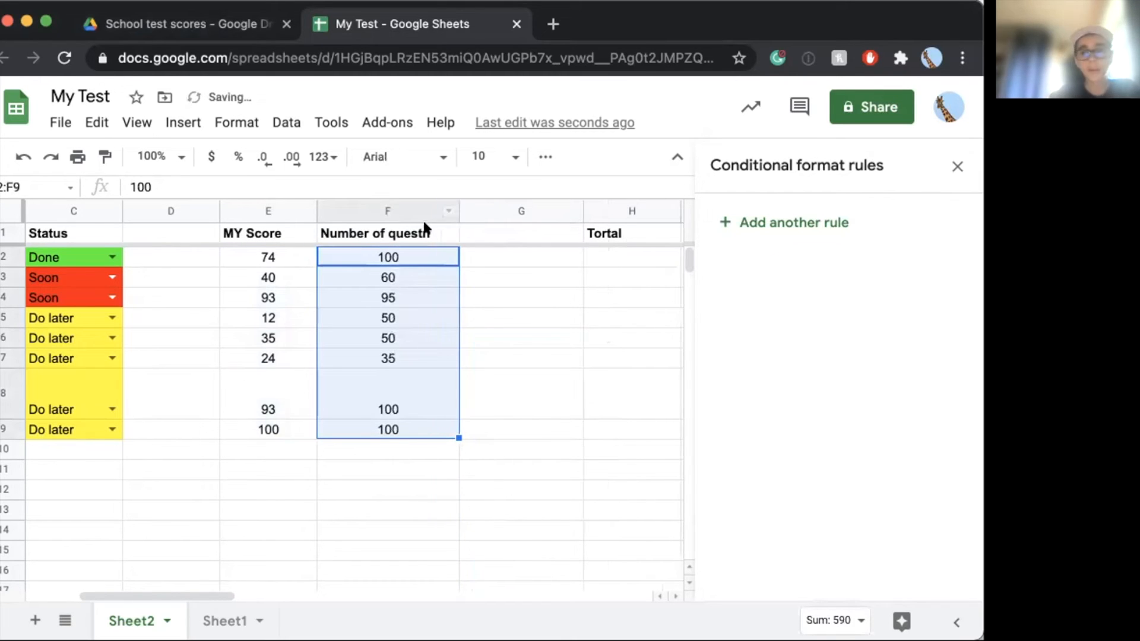
click(423, 231)
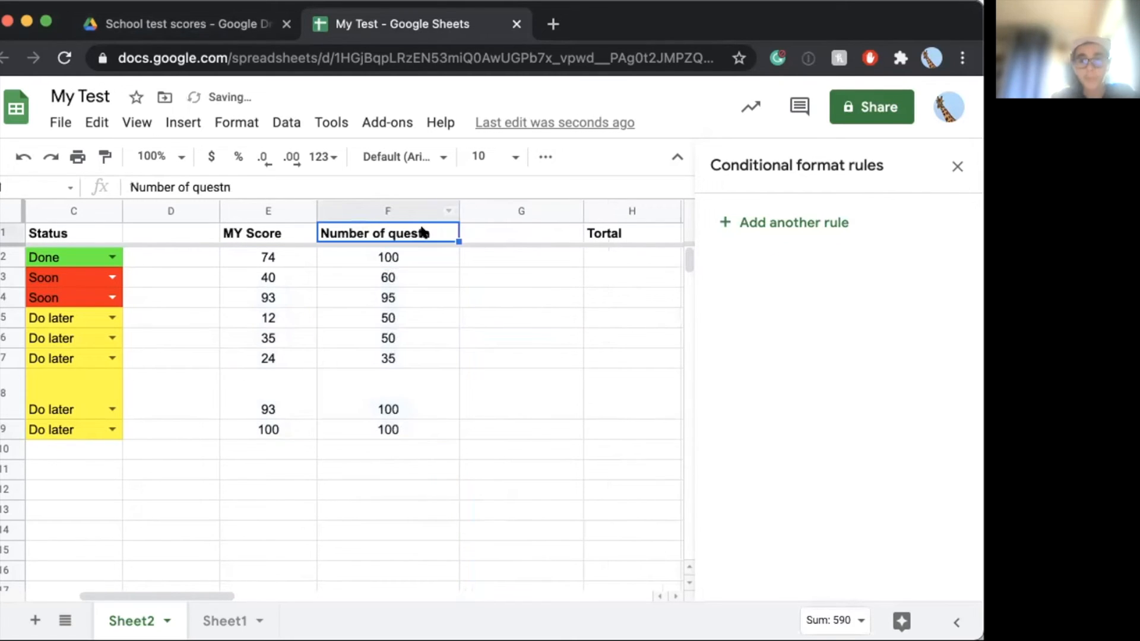
click(516, 335)
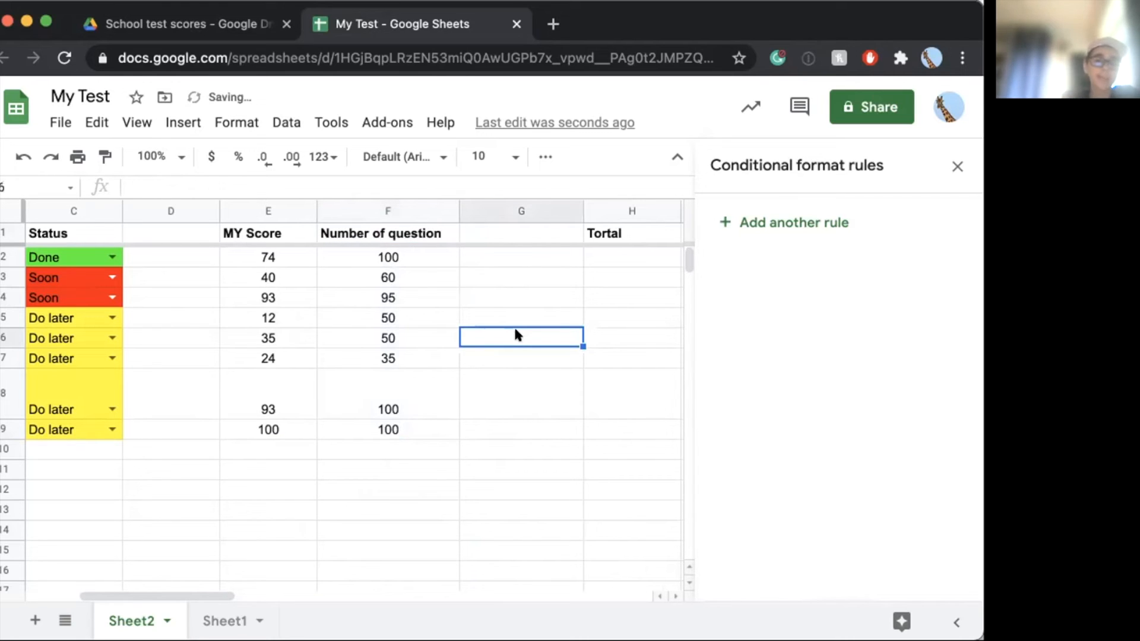
Step: Write out the percentage calculation for the Physics test as the text 74/100*100 in cell G2
click(286, 255)
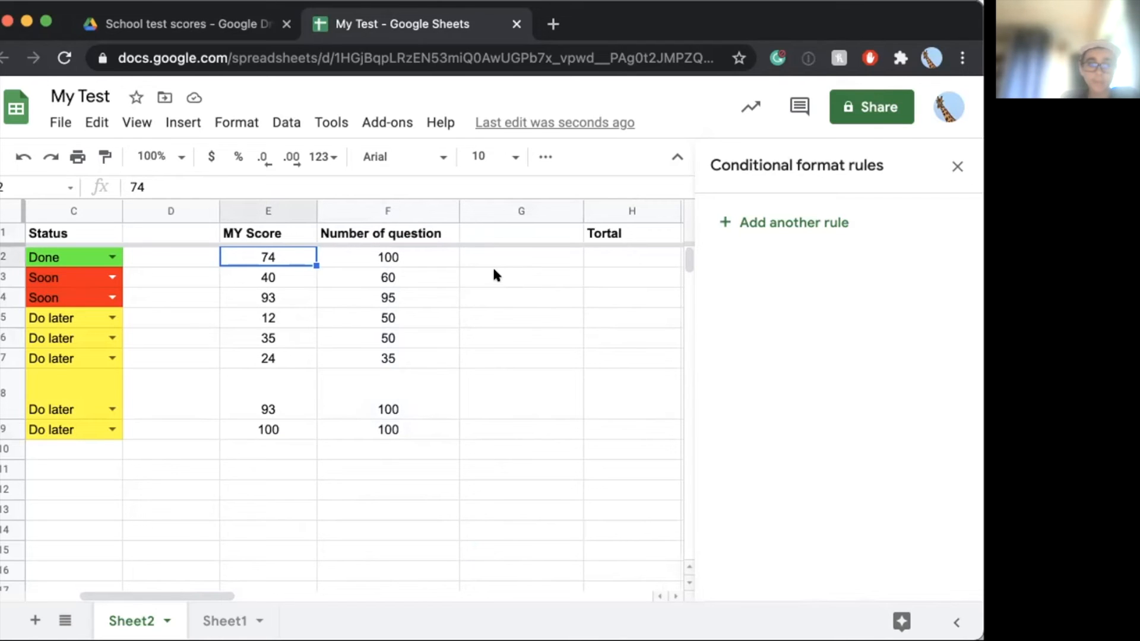
click(464, 257)
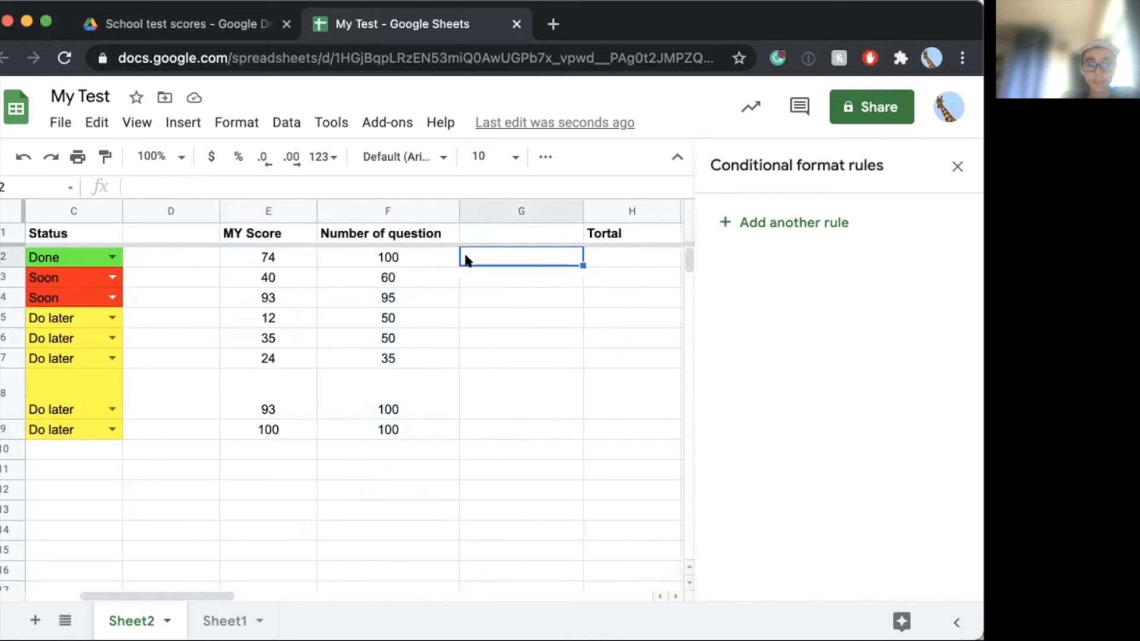
text(74)
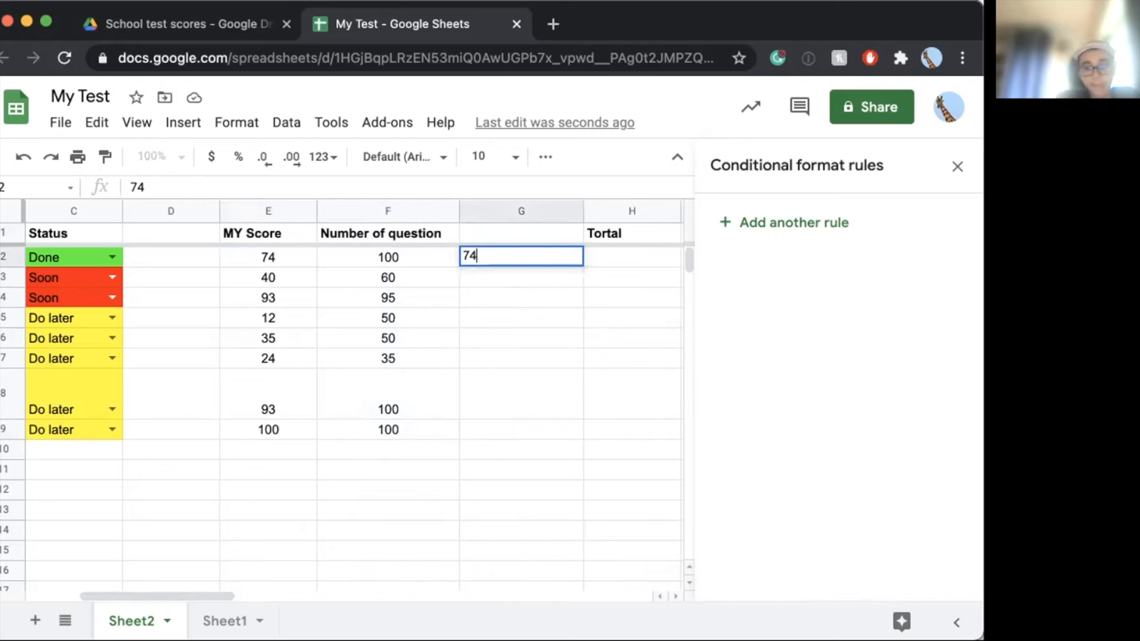
text(/100)
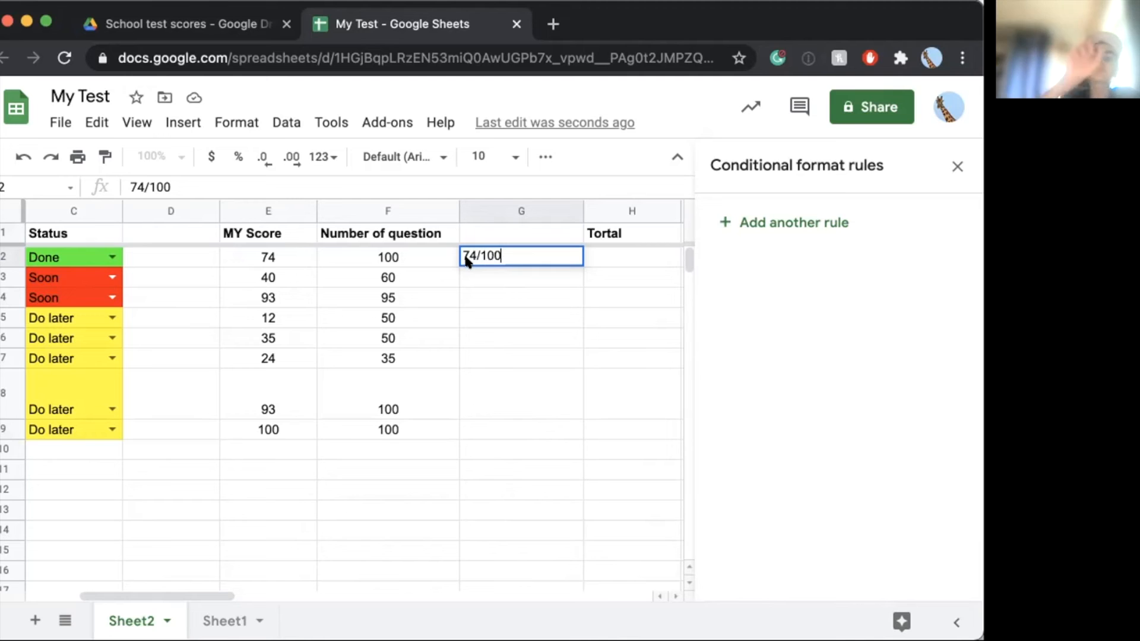
text(*100)
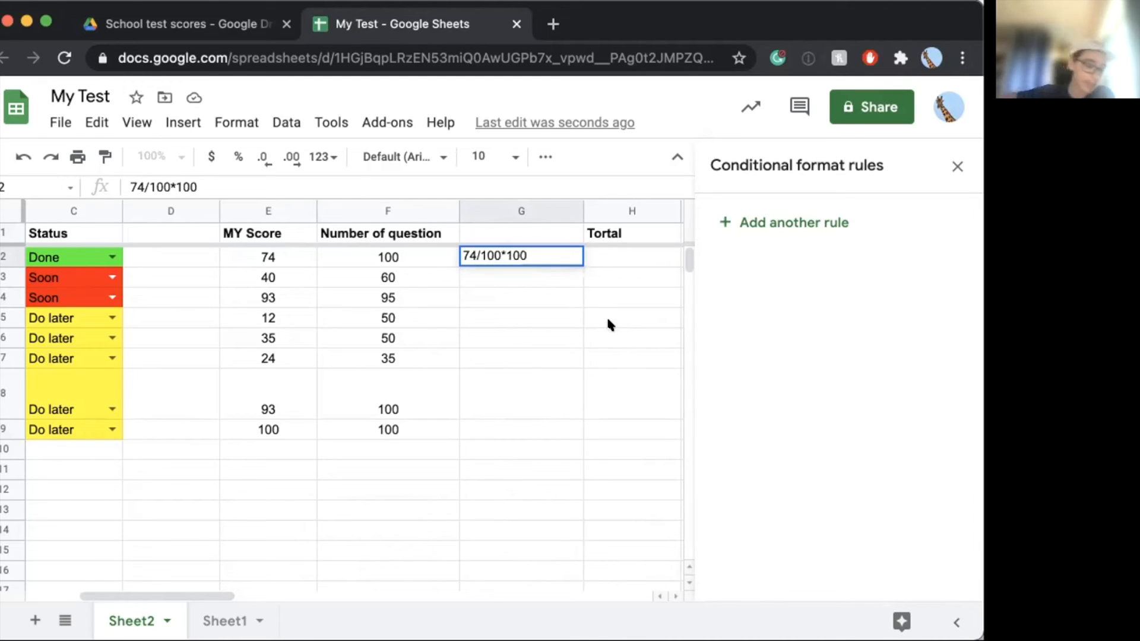
Step: Enter the formula =E2/F2*100 in cell H2, using references to the score and question cells
click(589, 257)
text(+)
key(BackSpace)
text(=)
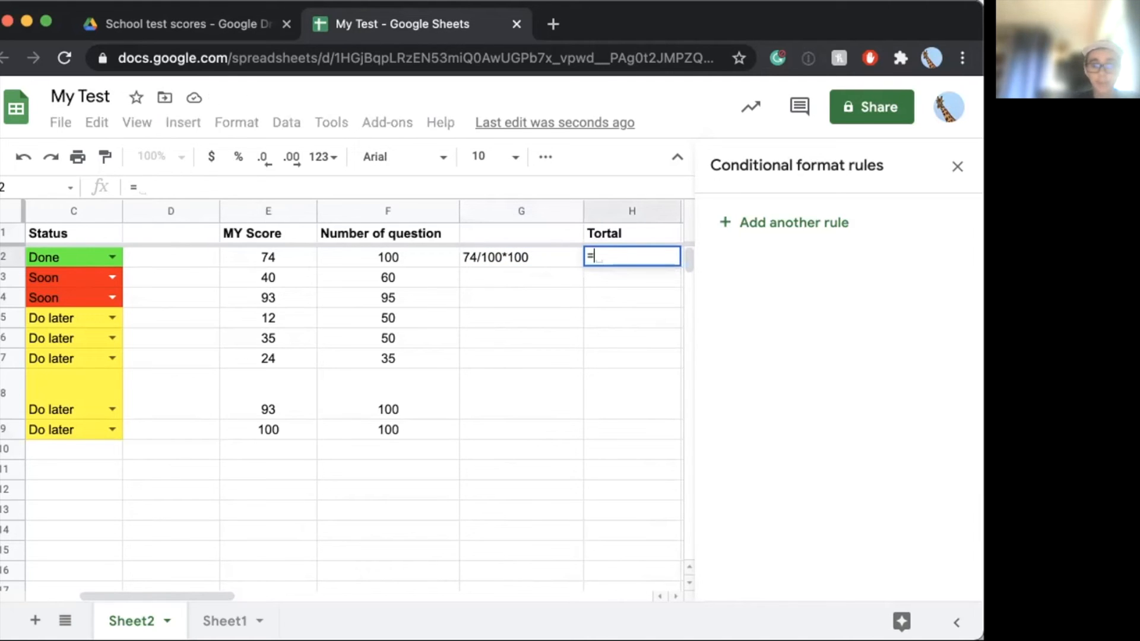
text(74)
key(BackSpace)
key(BackSpace)
click(285, 255)
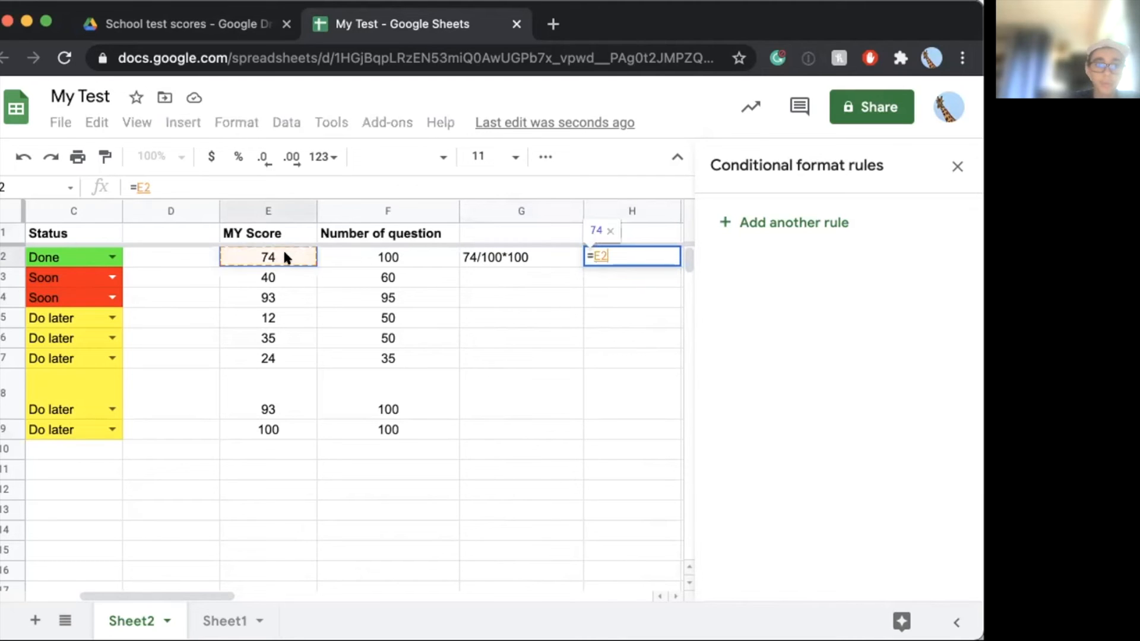
text(/)
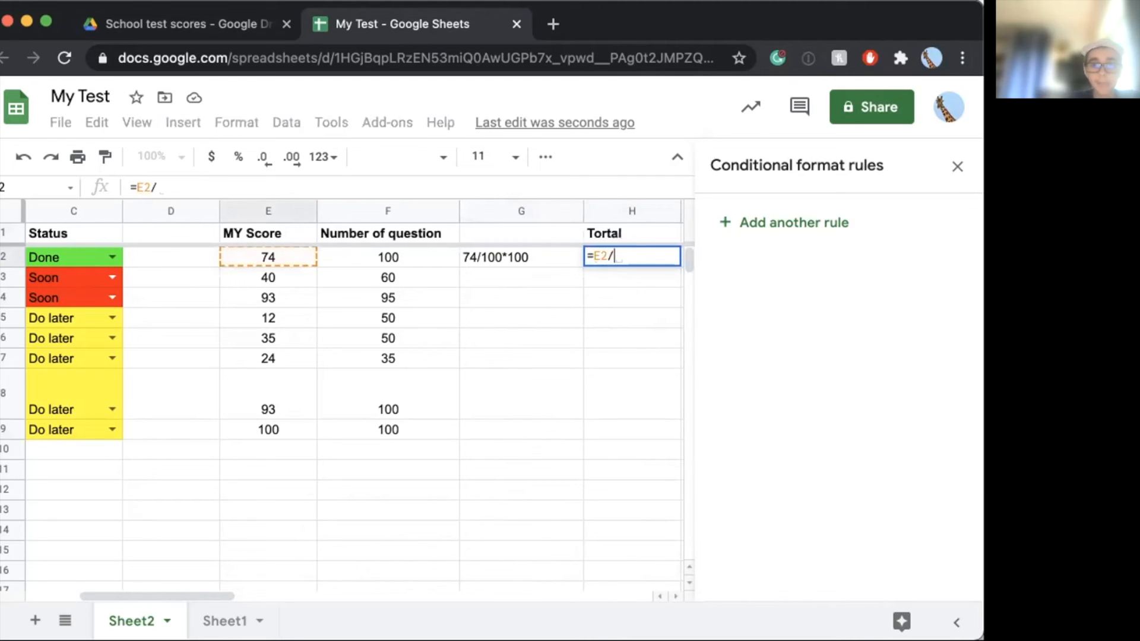
click(346, 258)
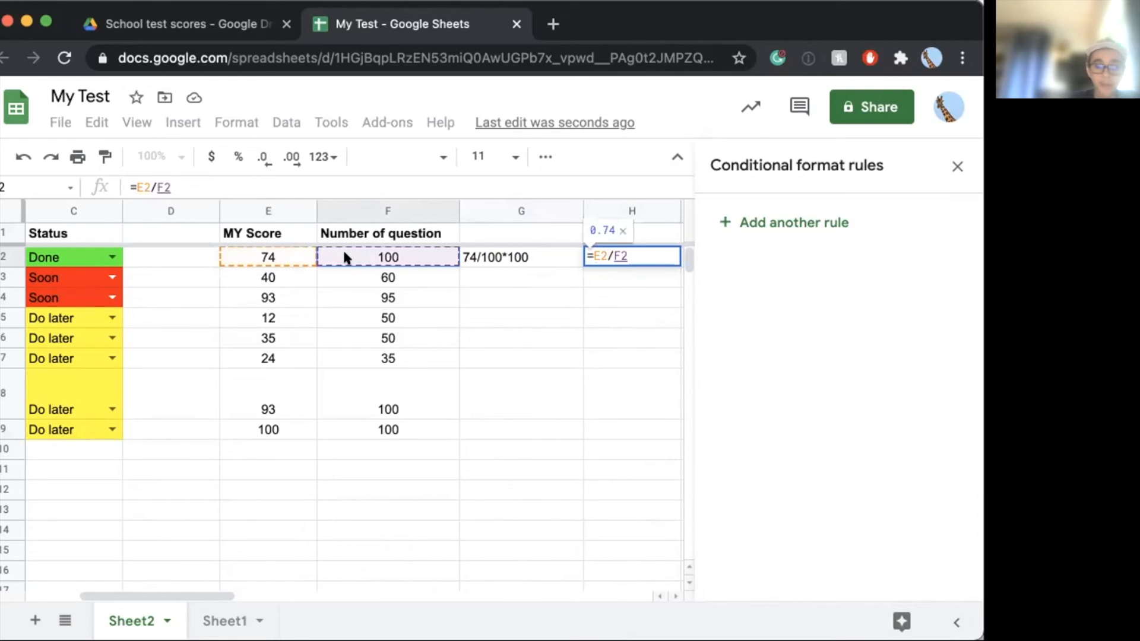
text(*)
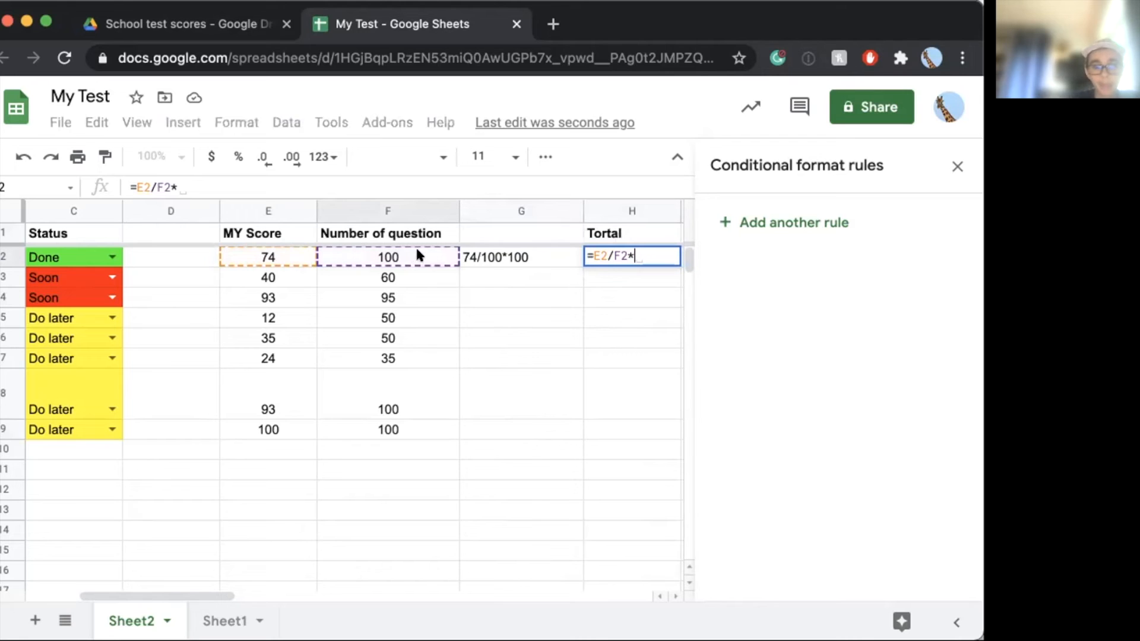
text(100)
click(542, 331)
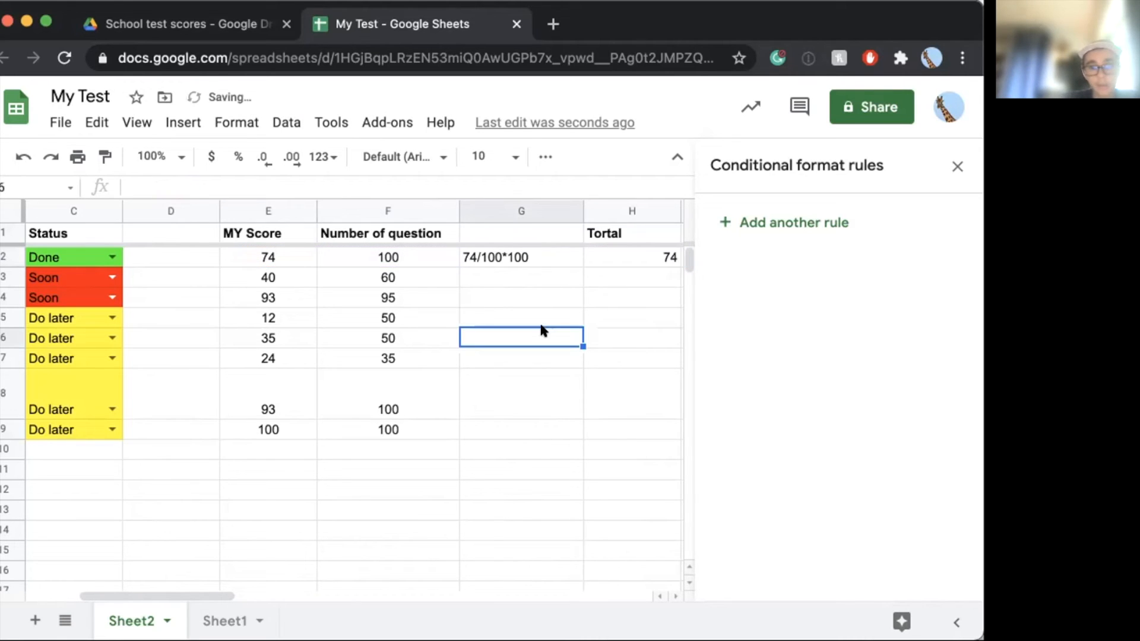
Step: Fill the percentage formula from H2 down through cell H9 for the remaining tests
click(634, 257)
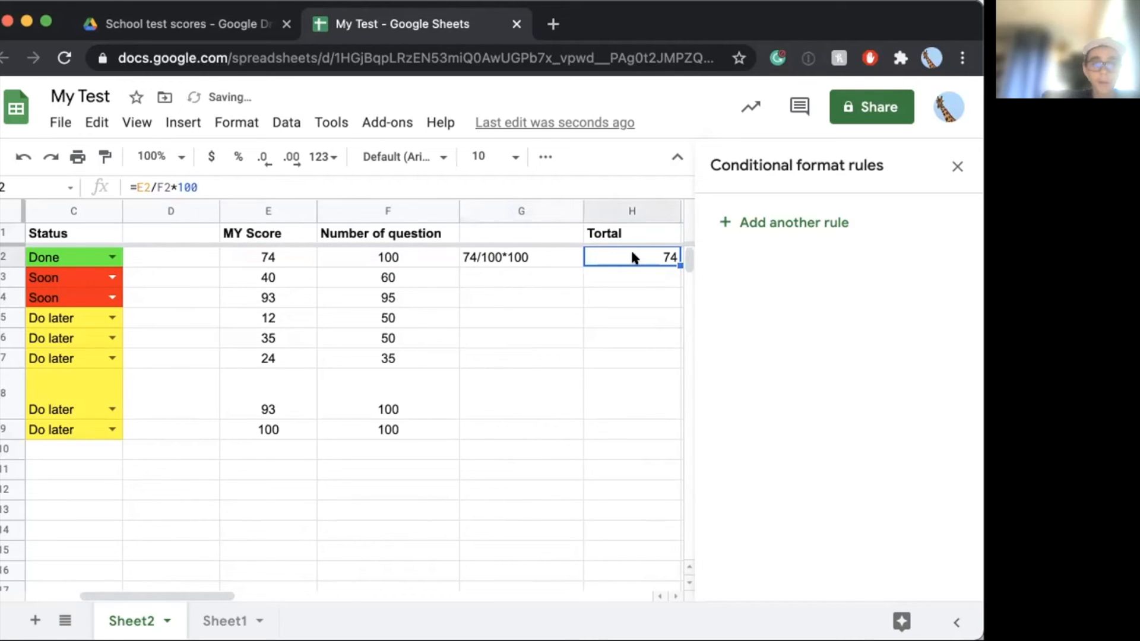
click(558, 258)
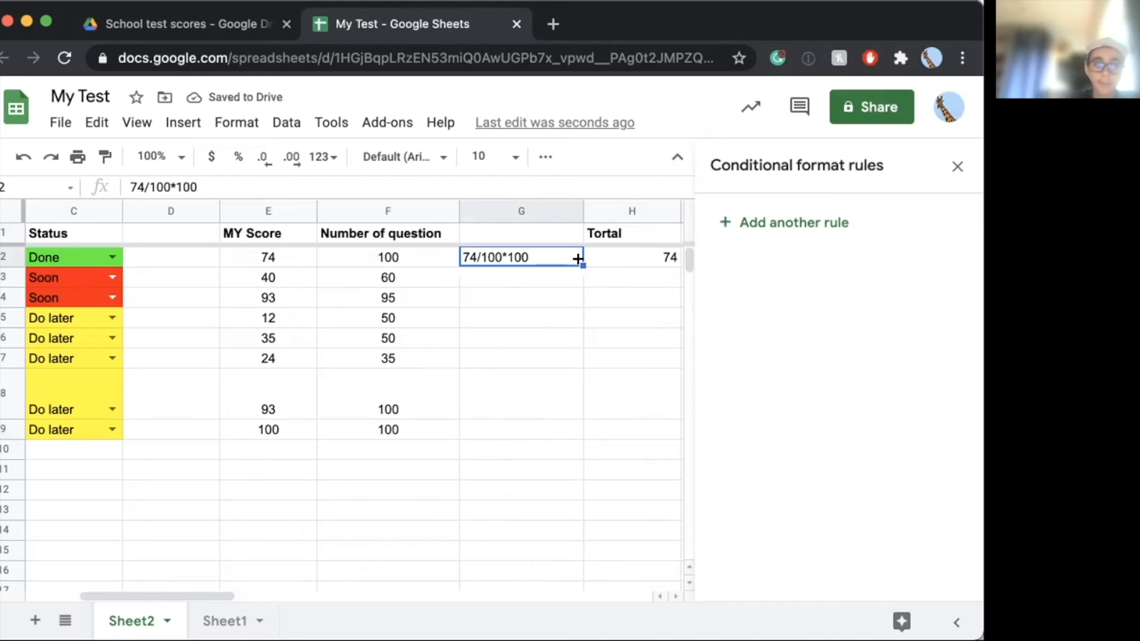
click(621, 257)
drag(680, 266, 651, 423)
click(617, 484)
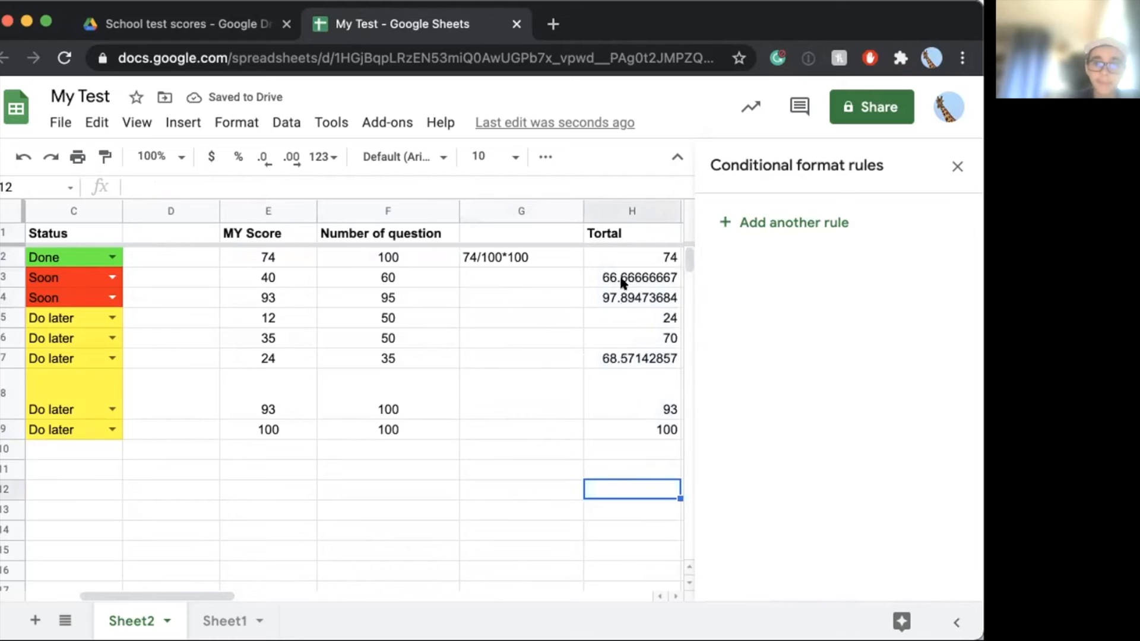
Step: Open the percentage formula in cell H2 for editing just after its equals sign
scroll(621, 306, right, 2)
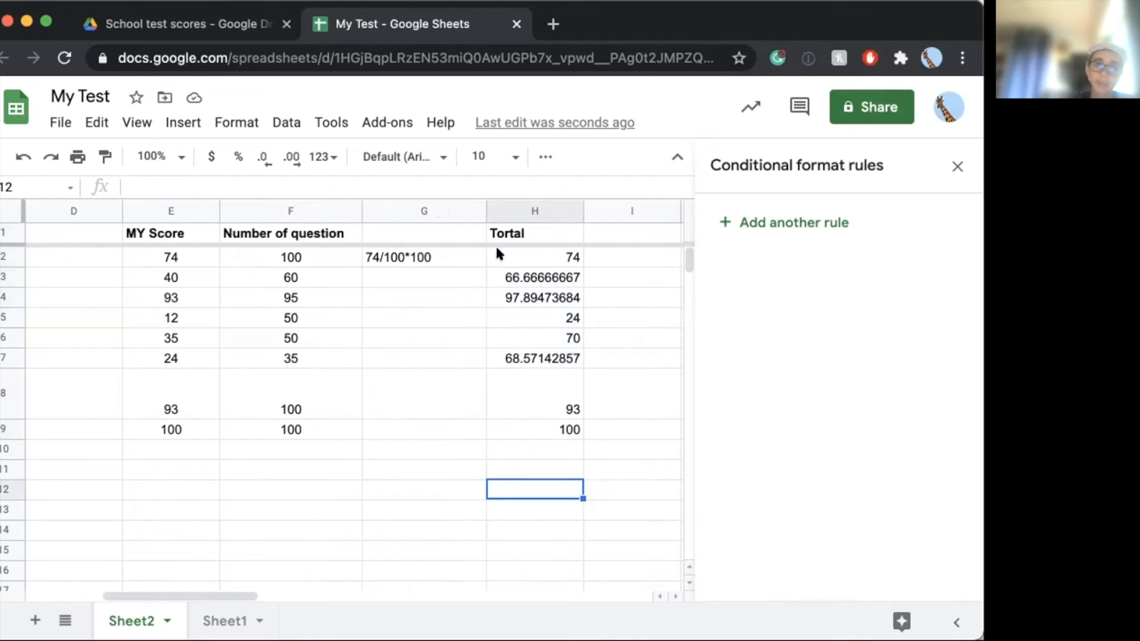
click(533, 258)
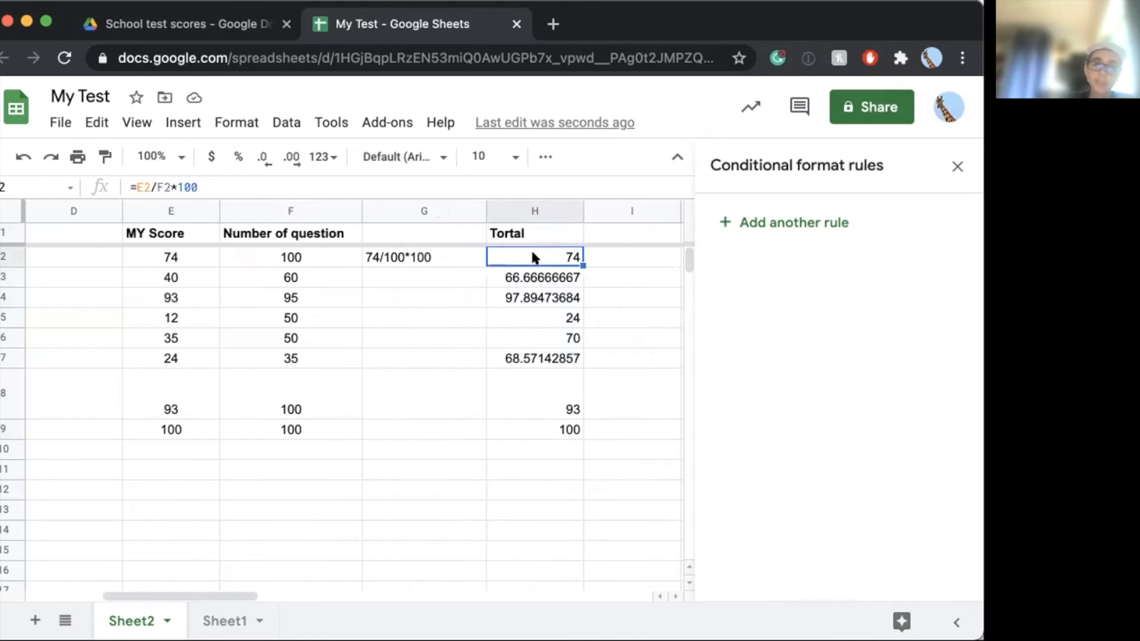
click(136, 187)
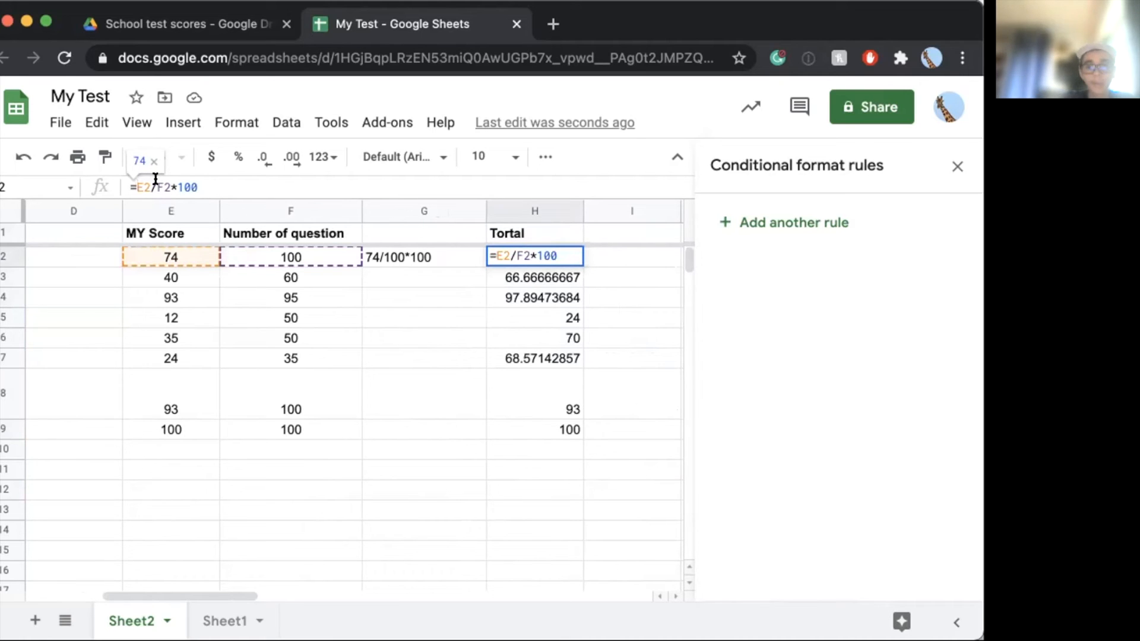
text(Roun)
key(BackSpace)
key(BackSpace)
key(BackSpace)
text(r)
key(BackSpace)
key(BackSpace)
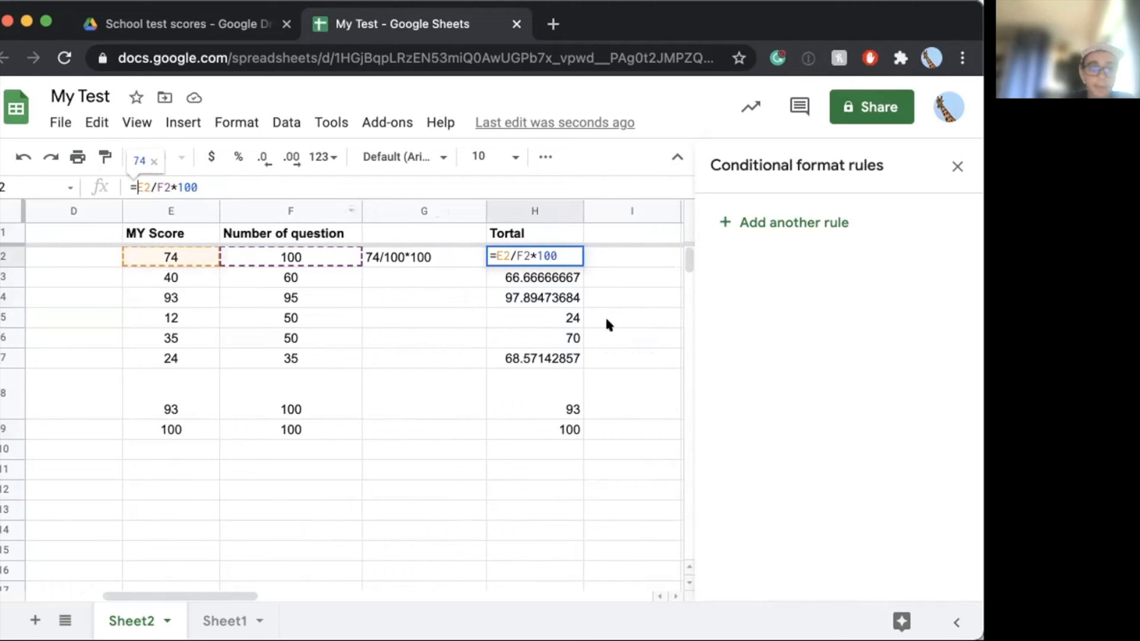
Step: Insert the ROUNDUP function in front of the percentage calculation in cell H2
click(133, 187)
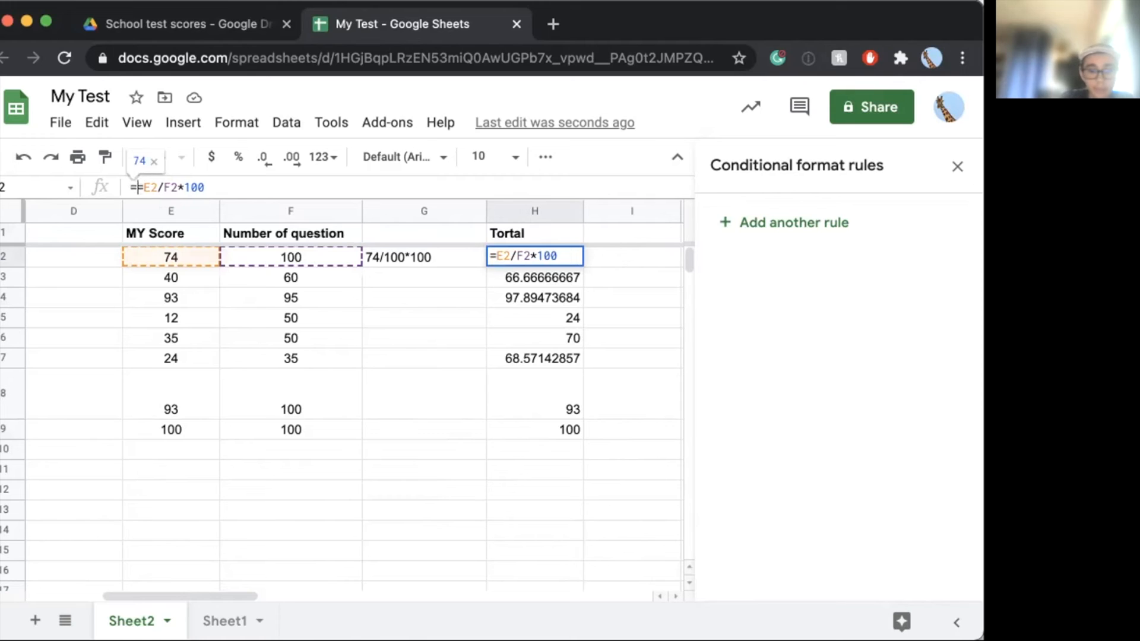
text(=rou)
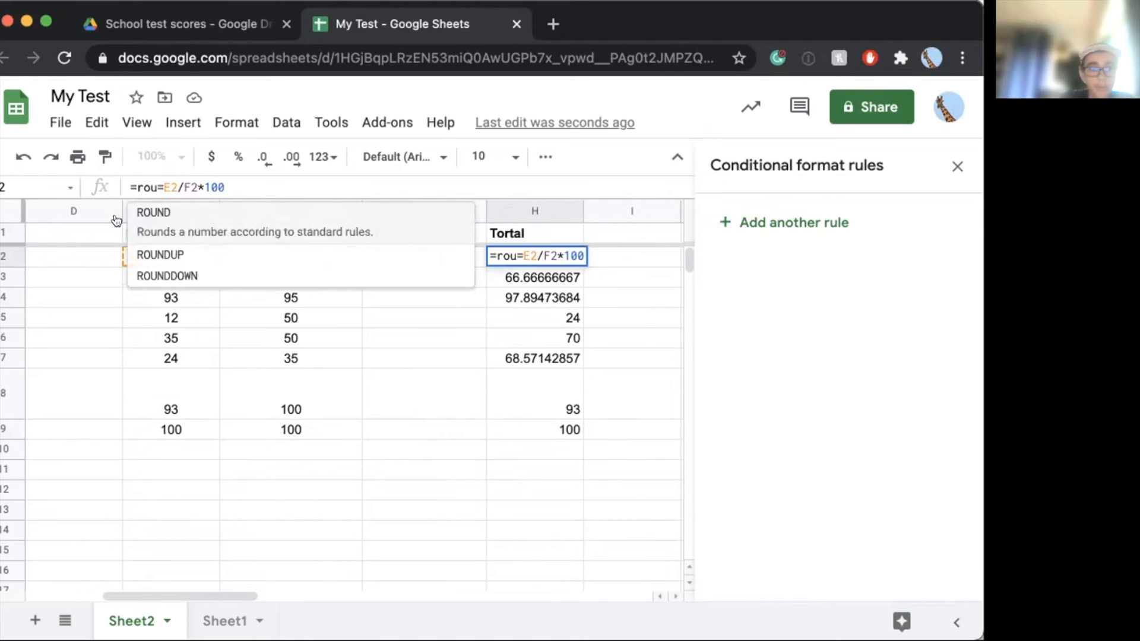
click(137, 254)
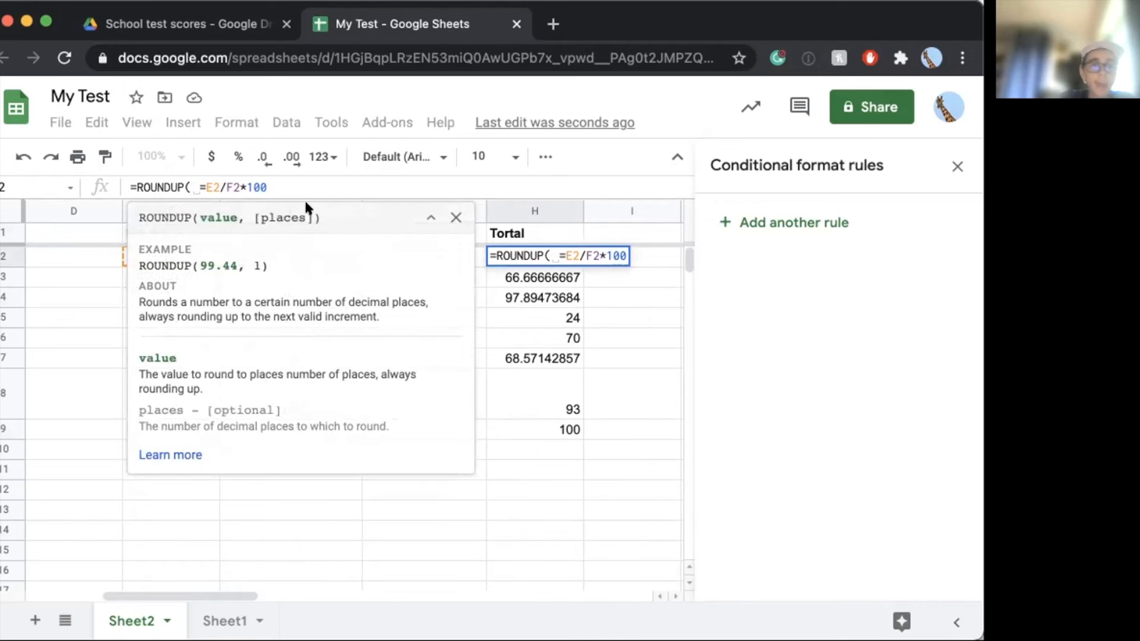
Step: Complete the ROUNDUP formula in cell H2 with 0 decimal places and a closing parenthesis, and commit it
click(281, 183)
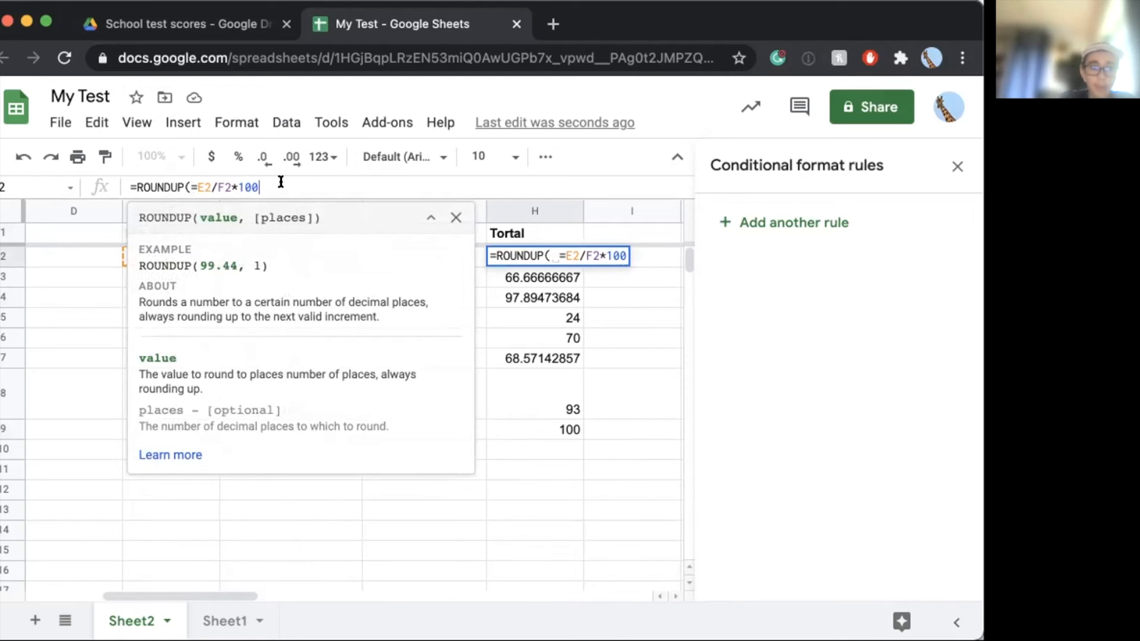
text(,1)
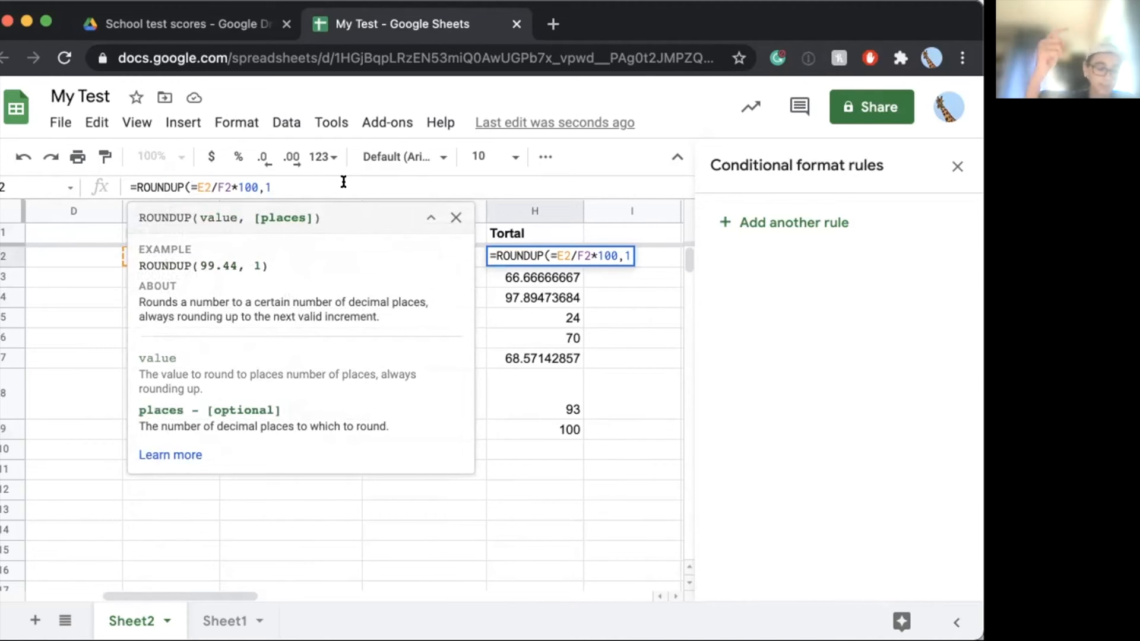
text())
key(Left)
key(BackSpace)
text(0)
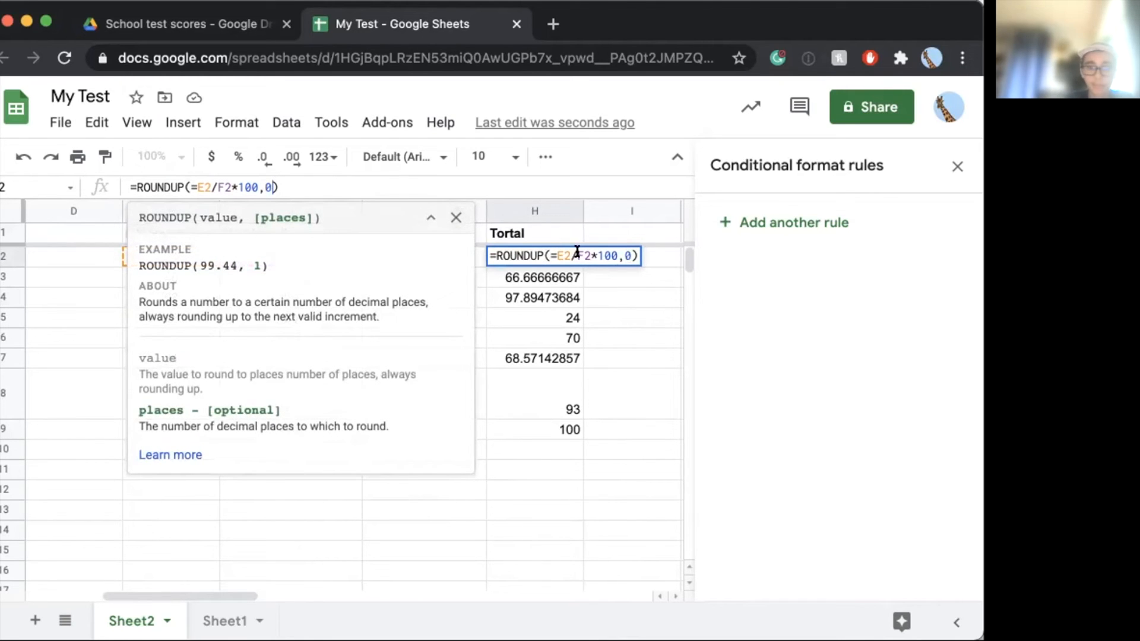
click(651, 314)
click(576, 252)
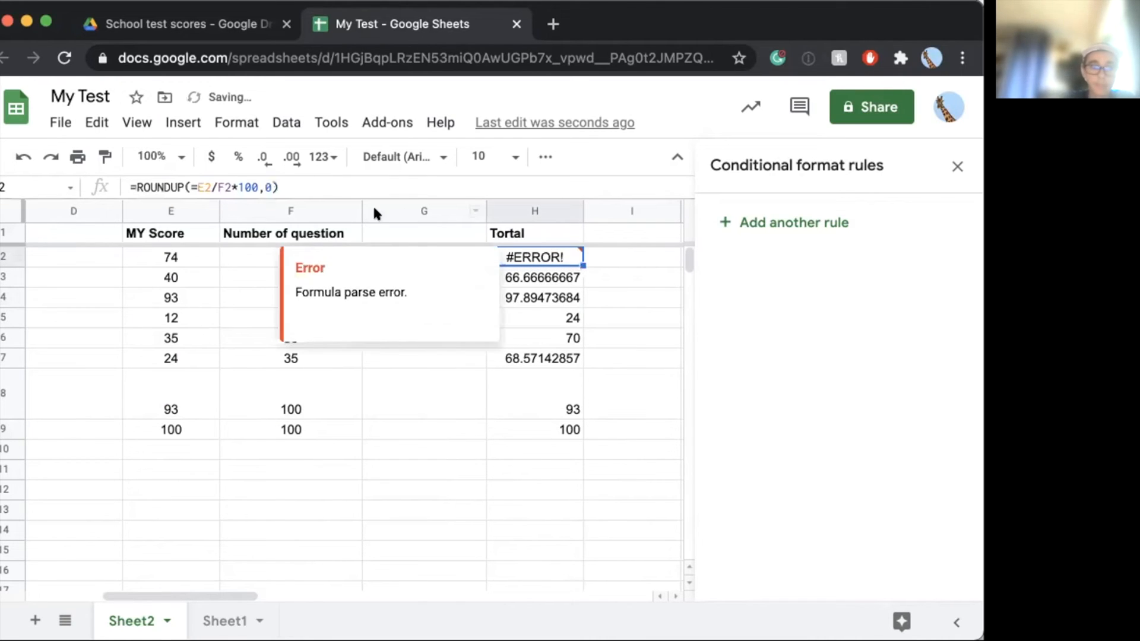
Step: Remove the extra inner equals sign so that cell H2 contains =ROUNDUP(E2/F2*100,0)
click(195, 187)
key(BackSpace)
key(Return)
Step: Fill the ROUNDUP formula from cell H2 down through H9 for the remaining tests
click(570, 257)
drag(583, 266, 561, 425)
click(618, 377)
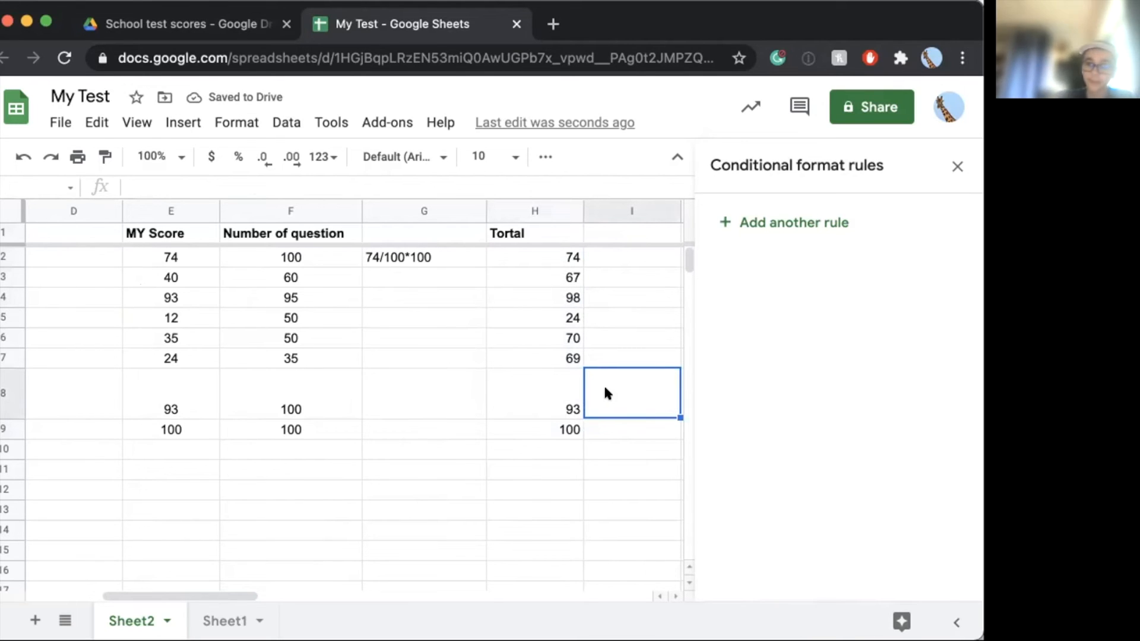
Step: Examine the nested IF formula in cell J2 of the Grade column on Sheet1 and the total it refers to
click(632, 259)
scroll(629, 259, right, 1)
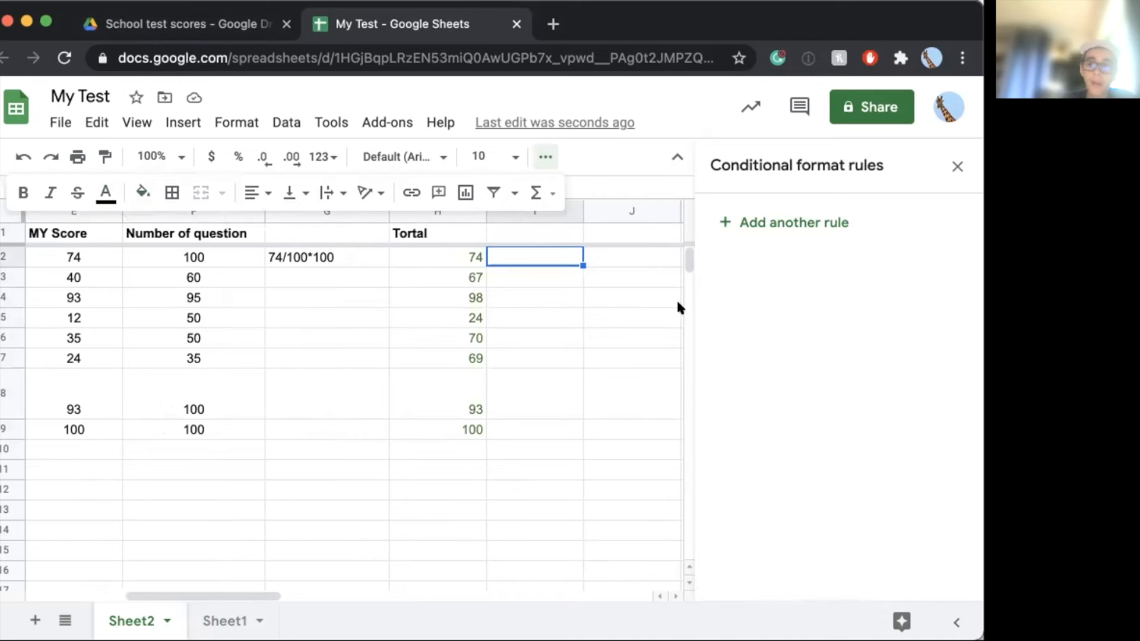
click(223, 621)
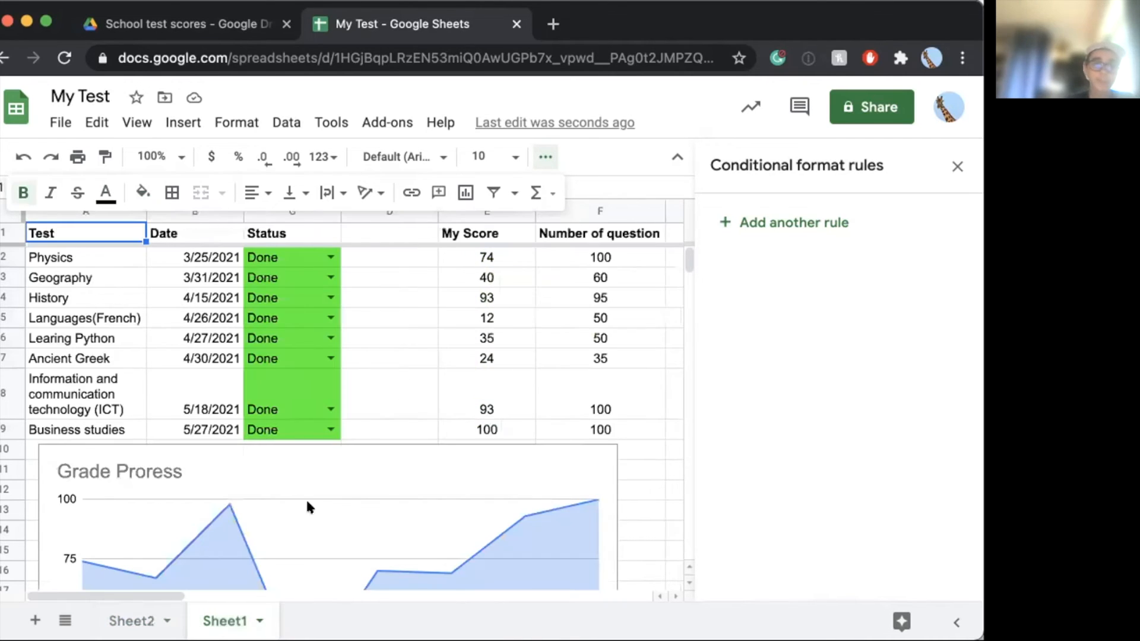
scroll(482, 361, right, 5)
scroll(482, 361, right, 8)
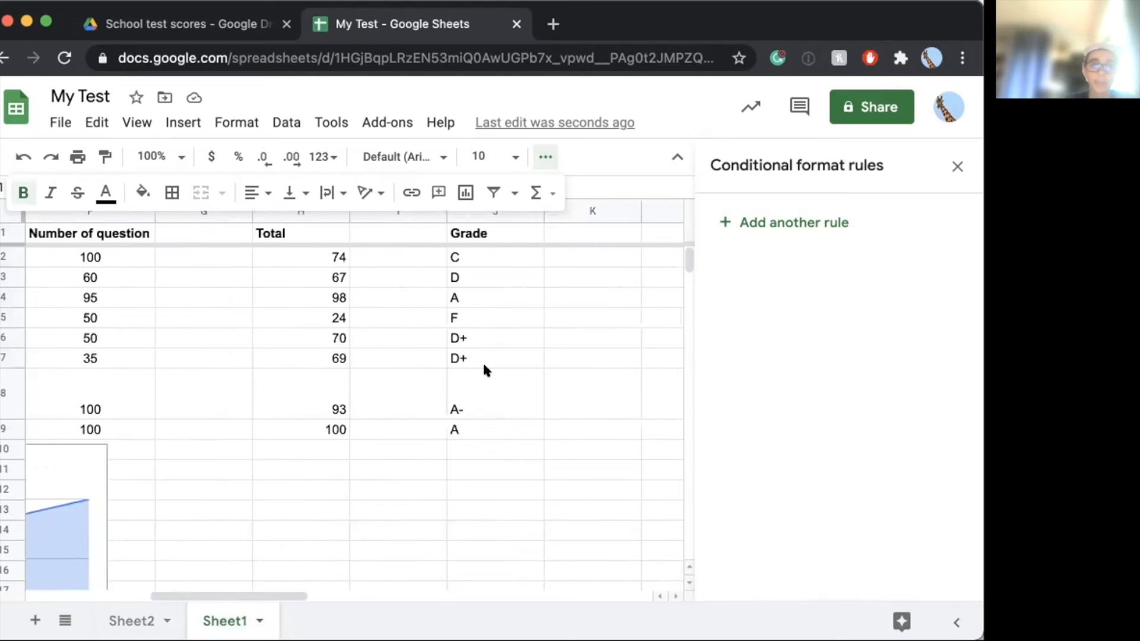
scroll(342, 270, left, 5)
click(281, 260)
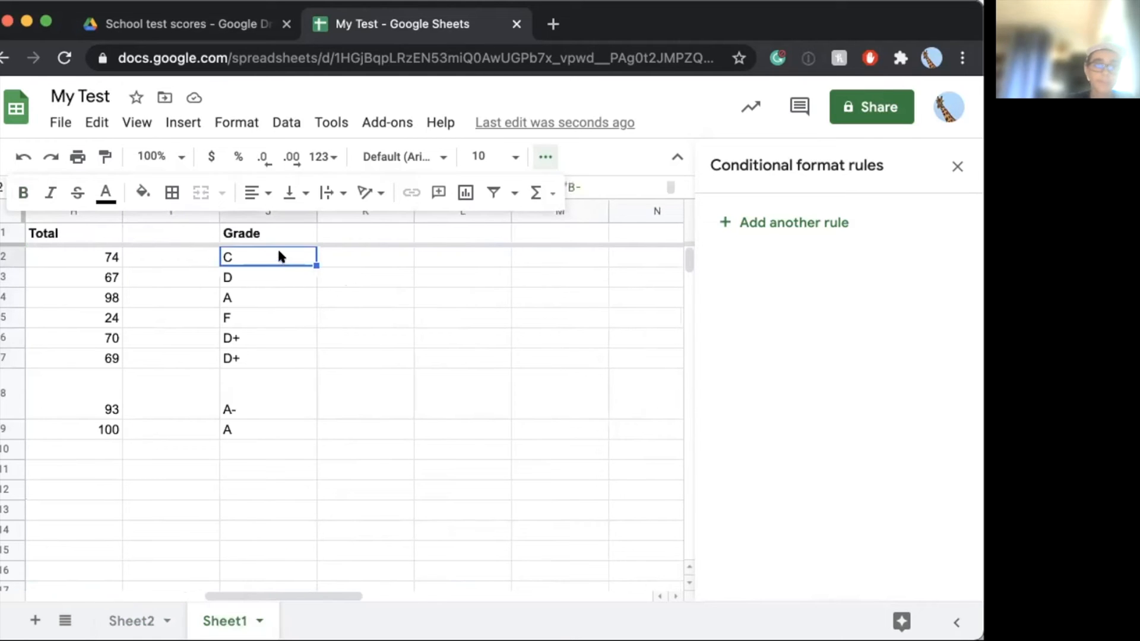
click(541, 160)
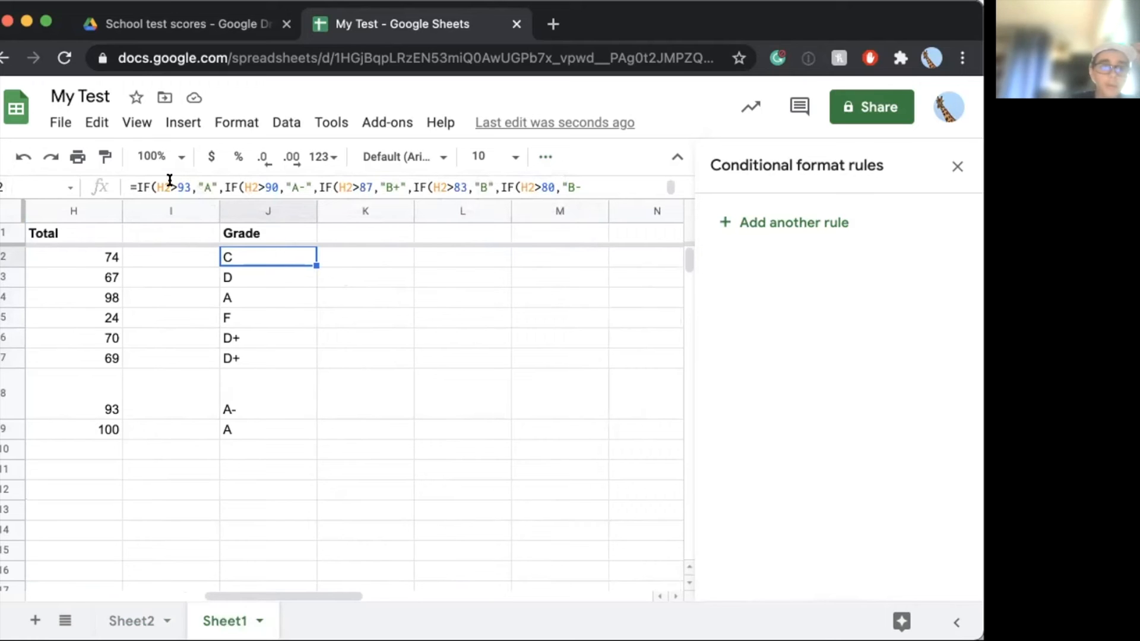
click(104, 259)
click(240, 256)
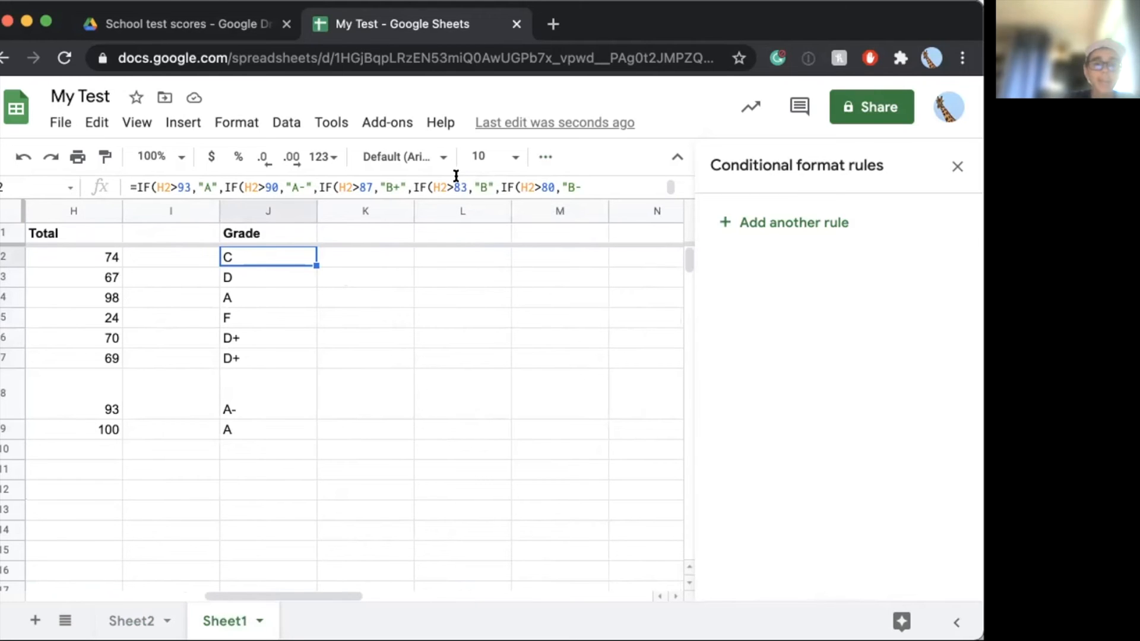
Step: Start an IF formula in cell I2 of Sheet2 with the condition 100>10
click(134, 620)
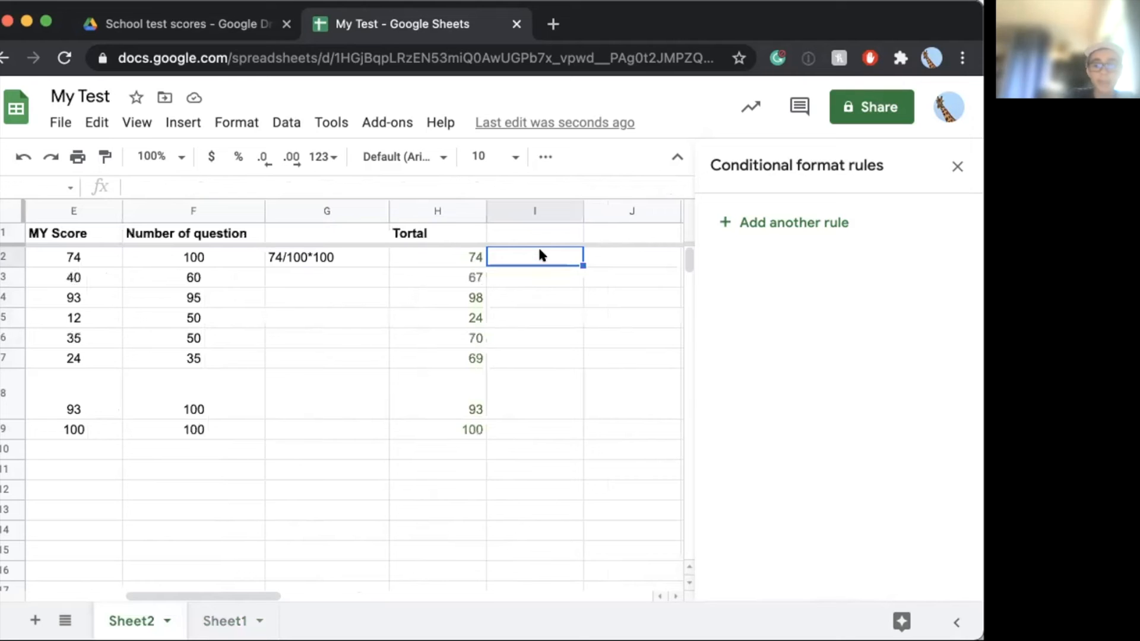
text(If)
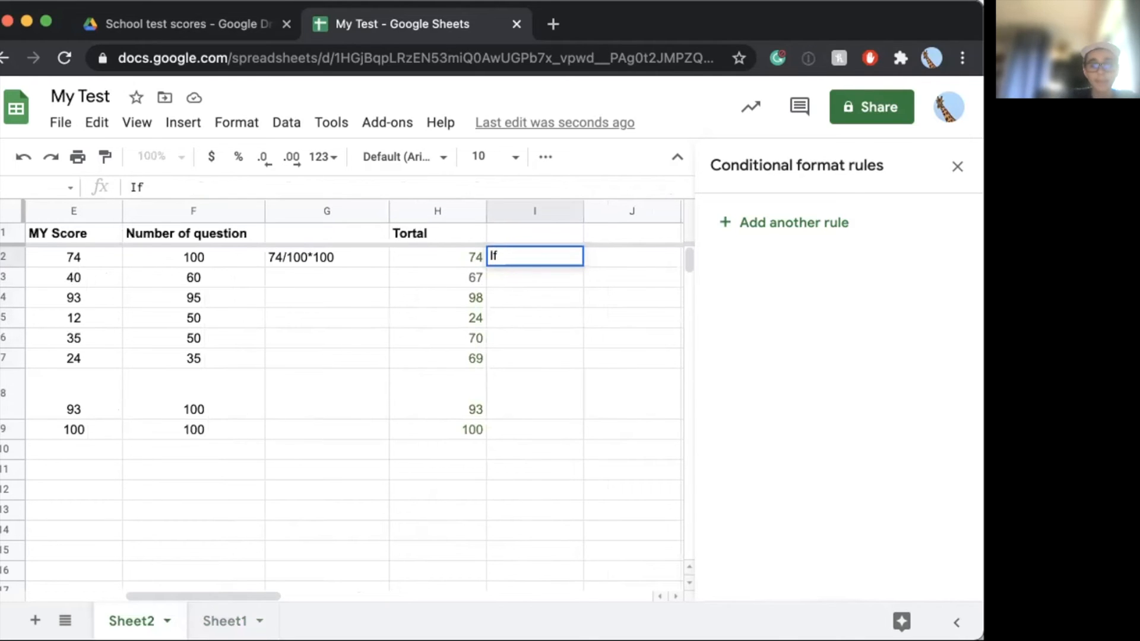
key(Escape)
text(=If)
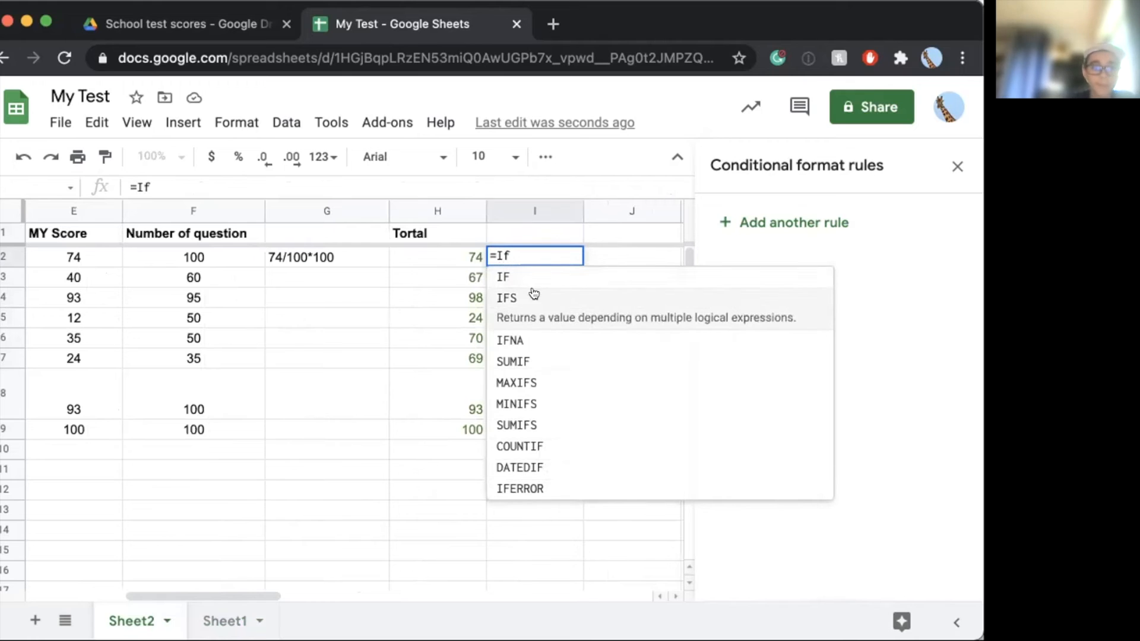
click(516, 276)
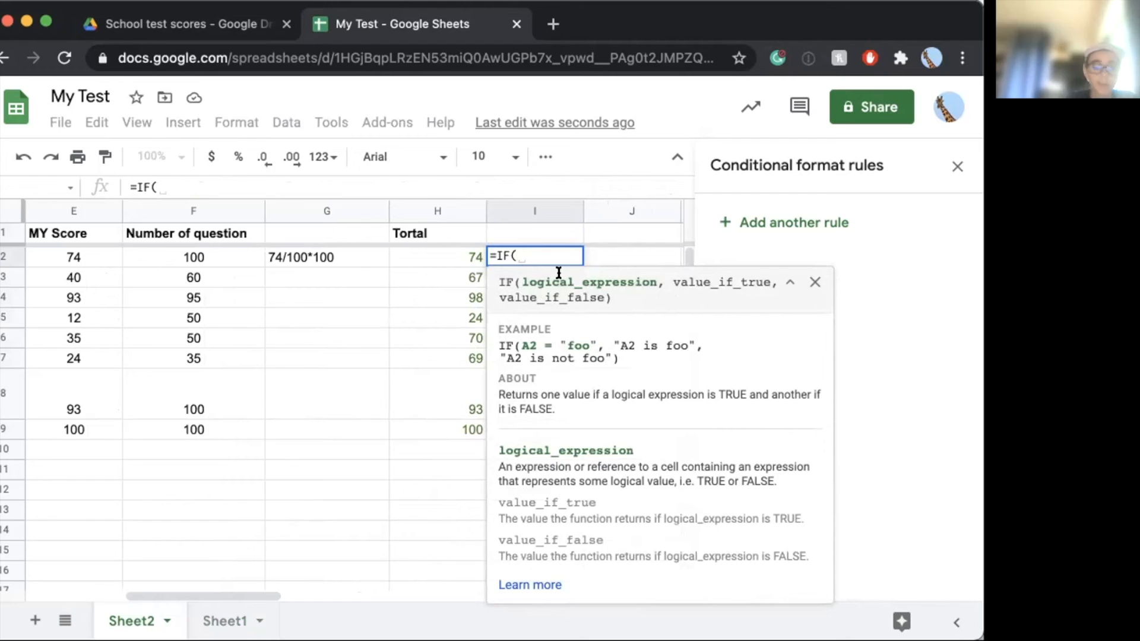
text(100)
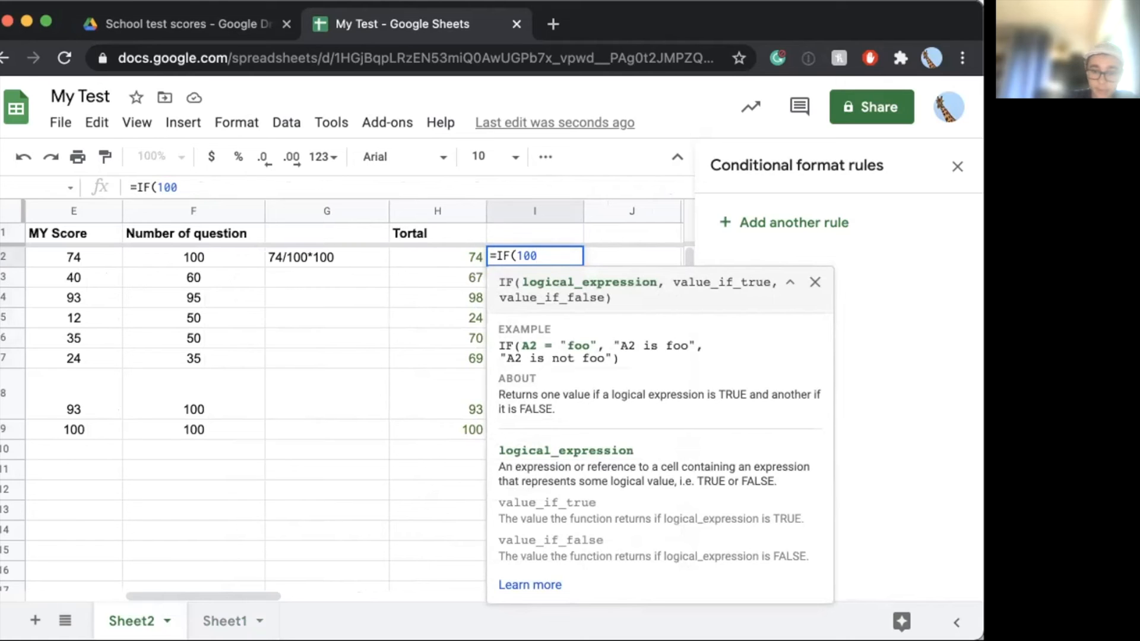
text(>)
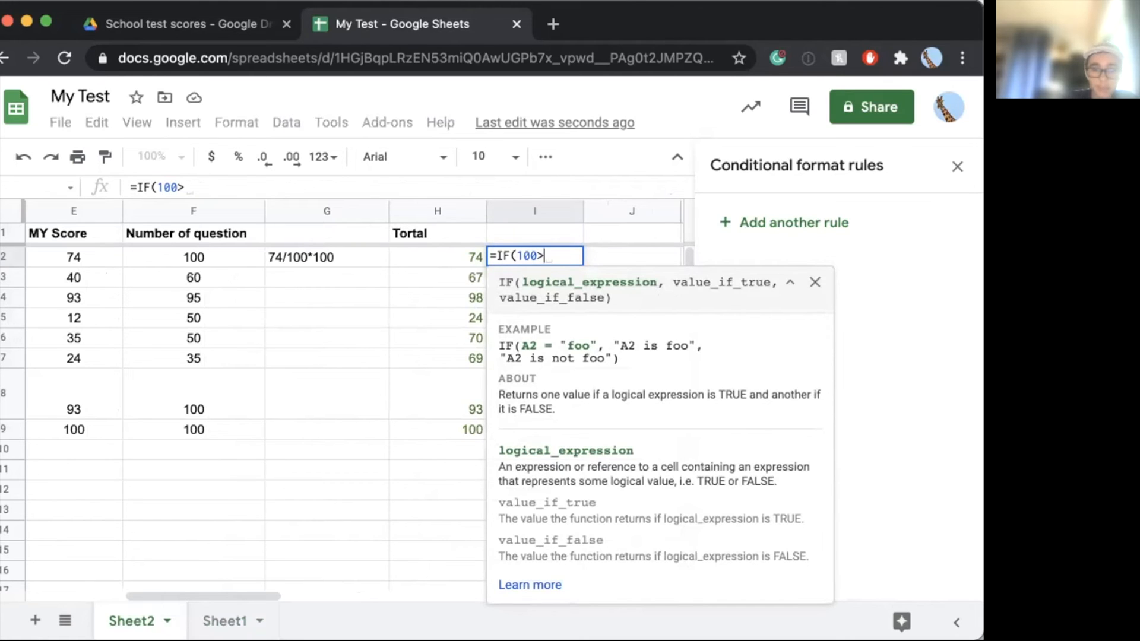
text(10,)
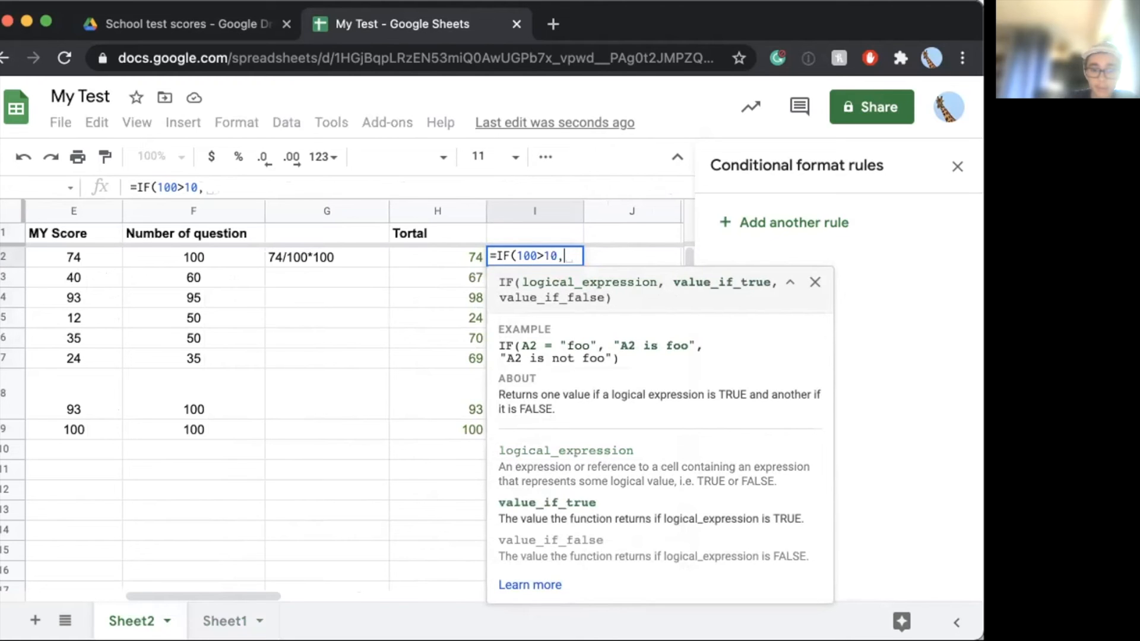
Step: Give the IF formula in I2 Nice as its true value and Wrong as its false value, and commit it
key(BackSpace)
text(true)
key(BackSpace)
key(BackSpace)
key(BackSpace)
key(BackSpace)
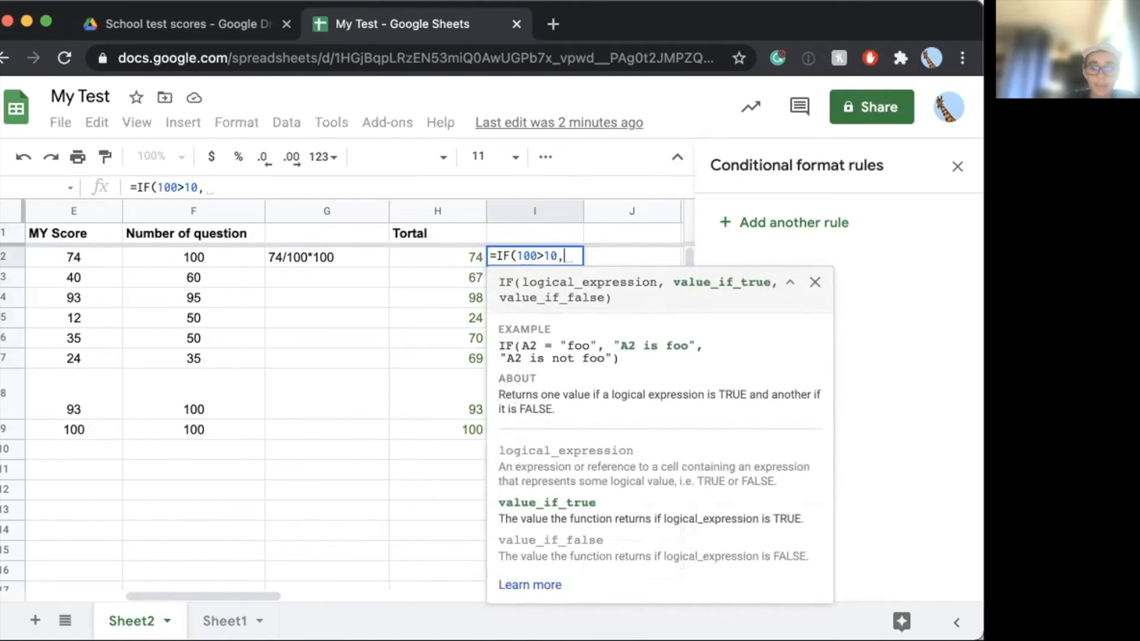
text(Nice,)
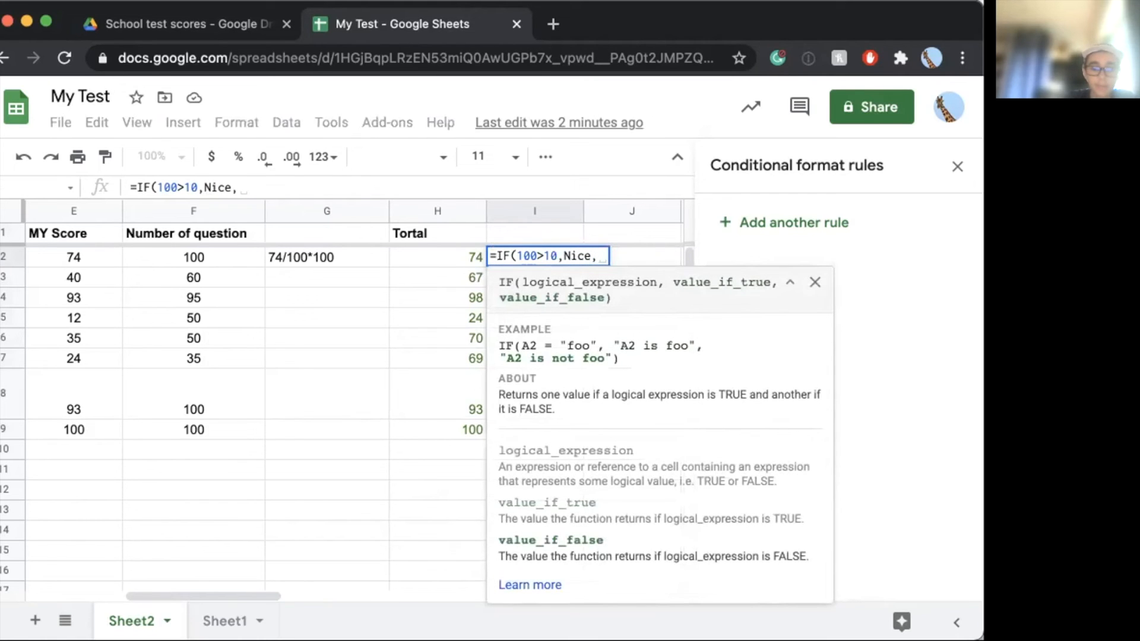
text(Wrong)
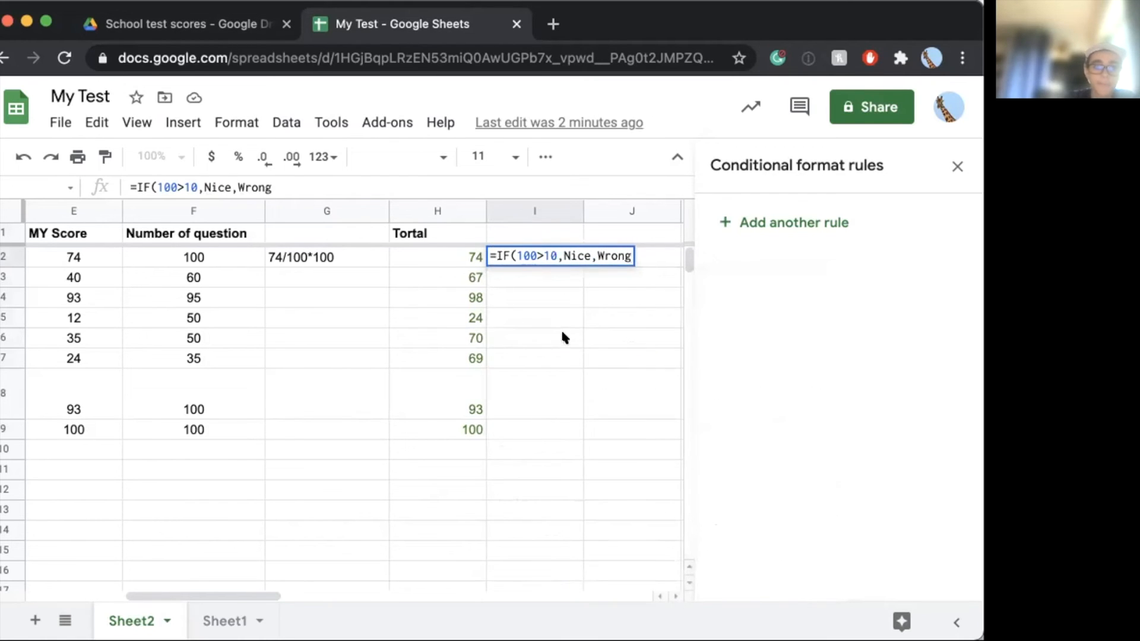
click(561, 332)
Step: Put double quotes around Nice and Wrong so that cell I2 contains =IF(100>10,"Nice","Wrong")
click(546, 256)
double_click(529, 256)
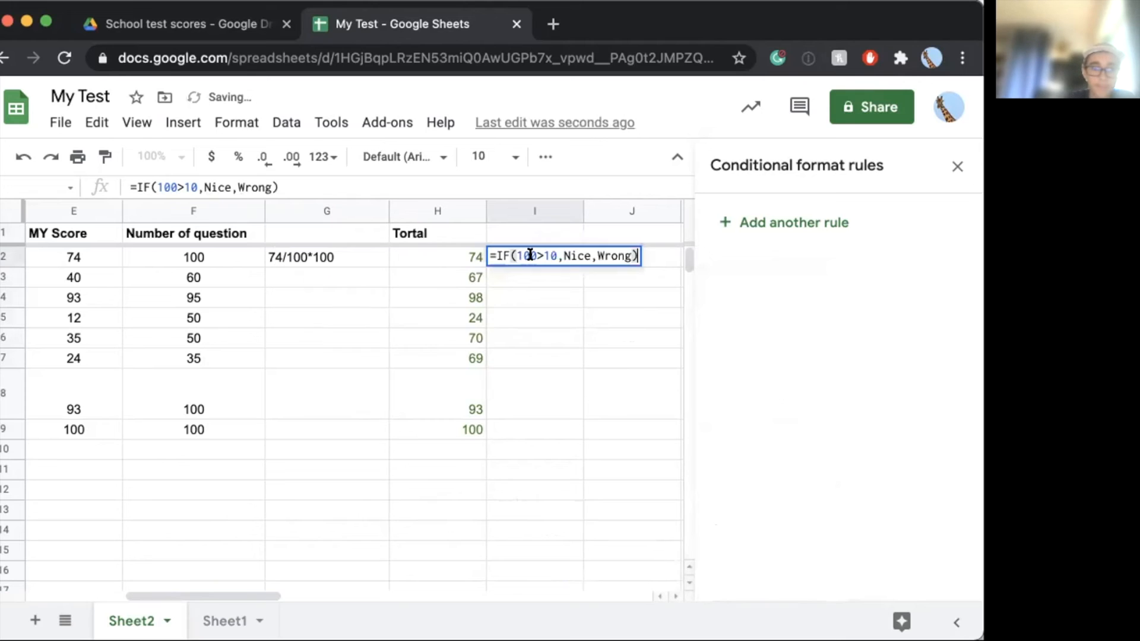
click(583, 255)
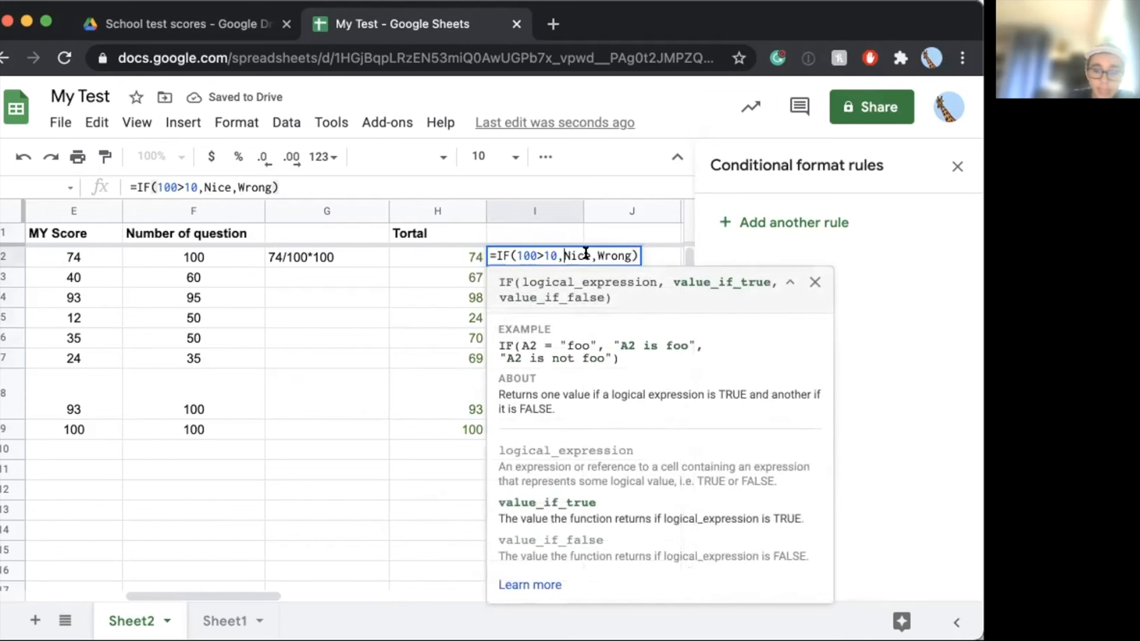
text(")
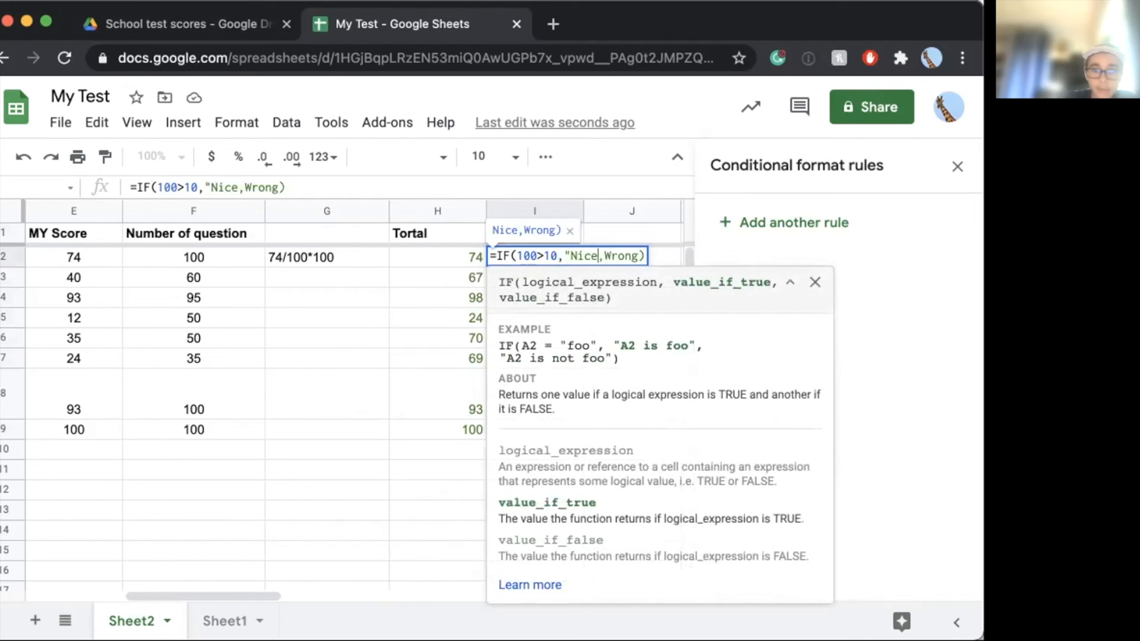
text(")
text(")
key(Right)
key(Right)
text(")
click(416, 338)
click(538, 257)
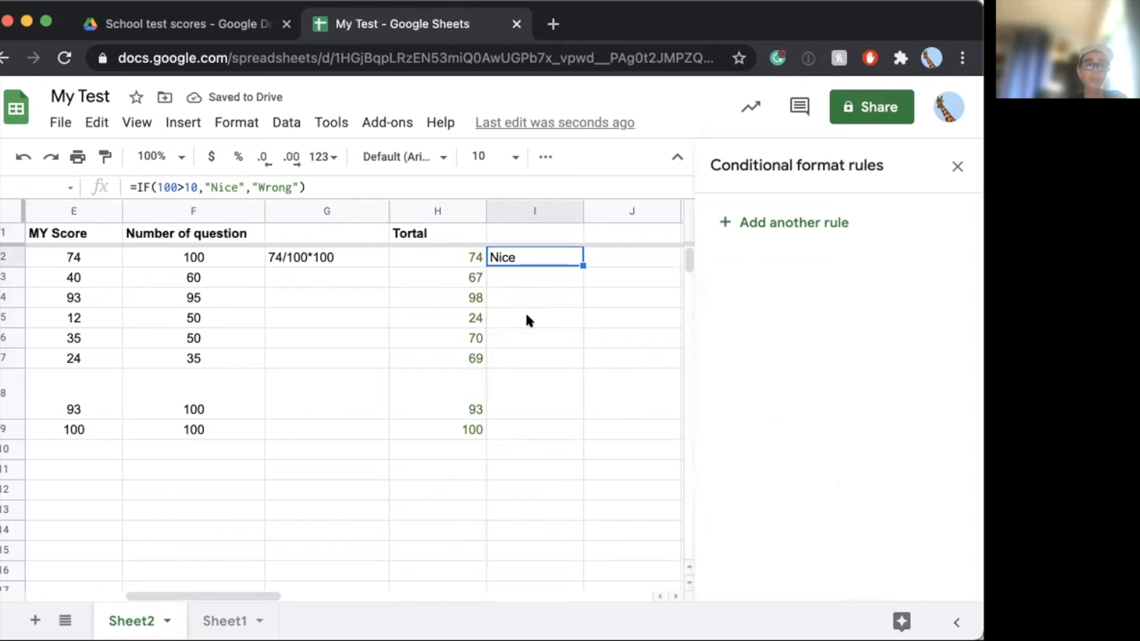
Step: Change the IF condition in cell I2 to 1>10 and commit the formula
click(175, 180)
key(BackSpace)
key(BackSpace)
click(525, 352)
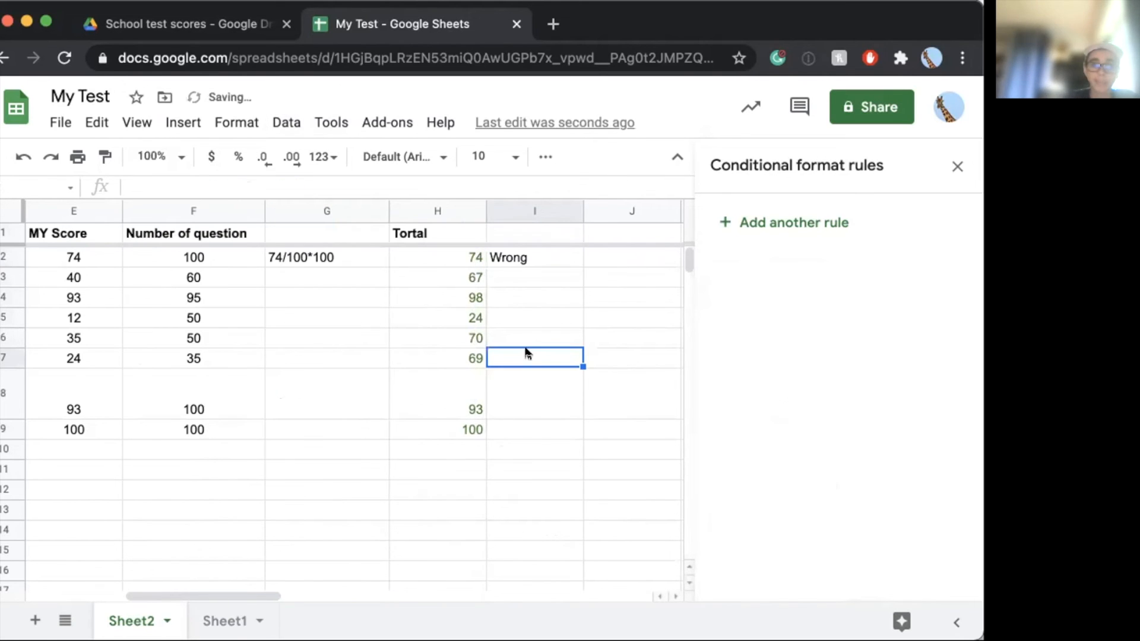
Step: Check how the condition 1>10 alone evaluates within the IF formula in cell I2
click(500, 259)
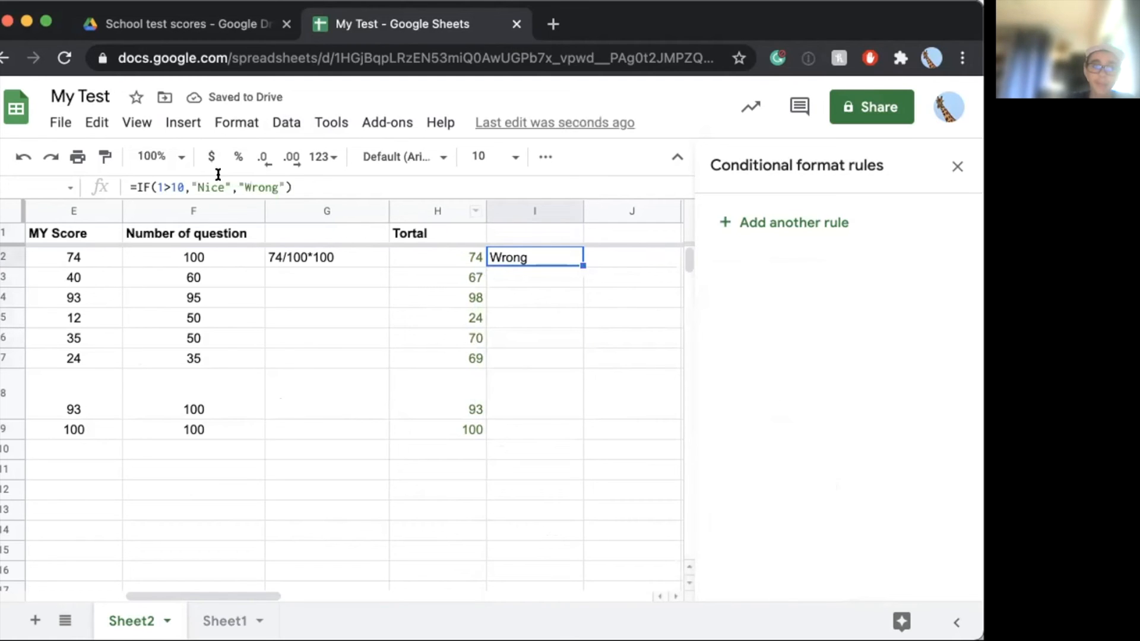
click(175, 178)
drag(185, 187, 156, 187)
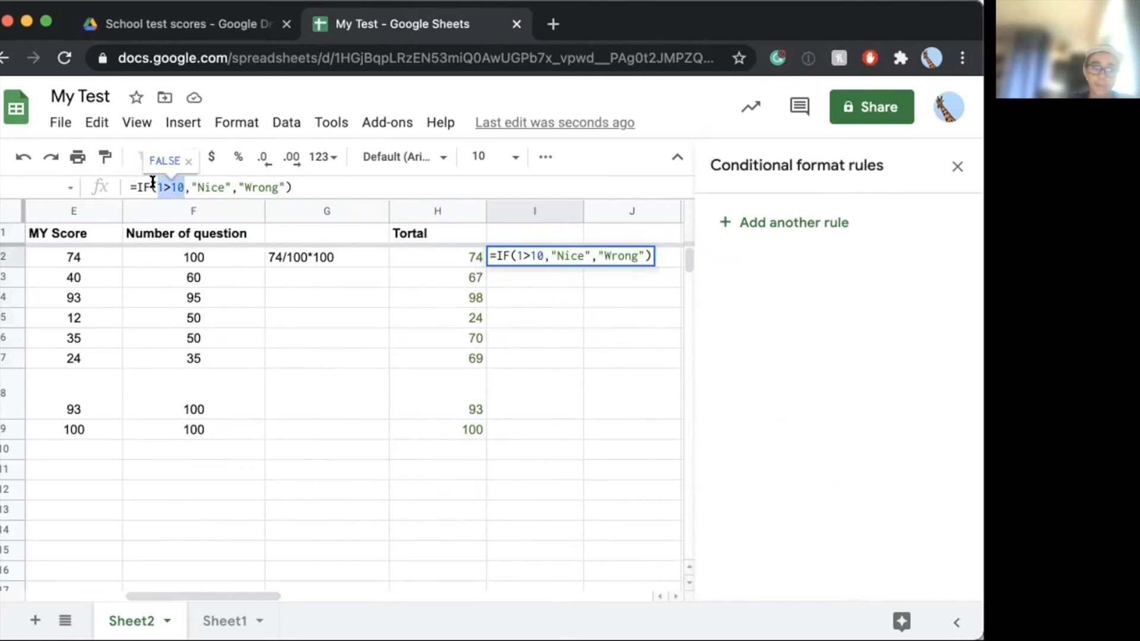
click(573, 341)
click(545, 259)
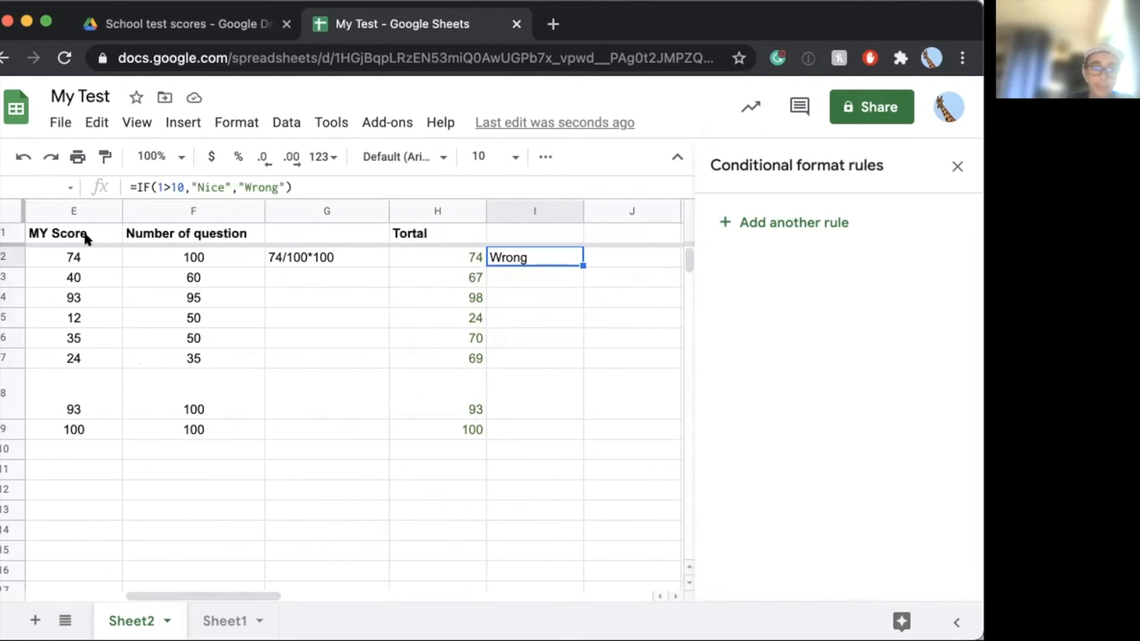
Step: Change the IF condition in cell I2 to 10=10 and commit the formula
click(157, 184)
click(166, 187)
text(0)
key(Delete)
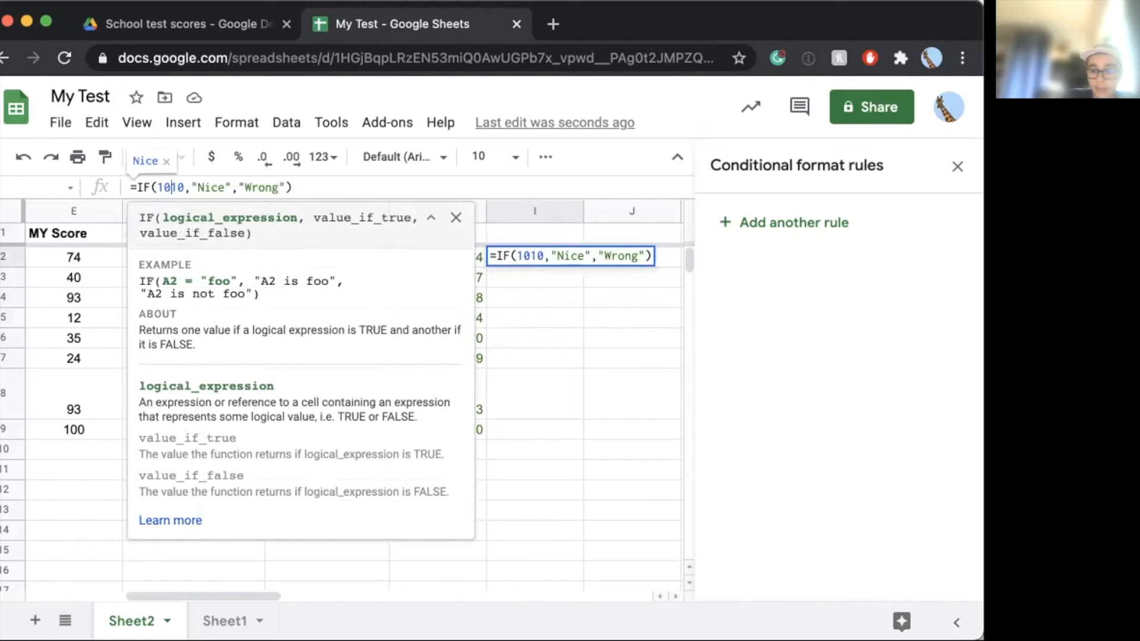
text(+)
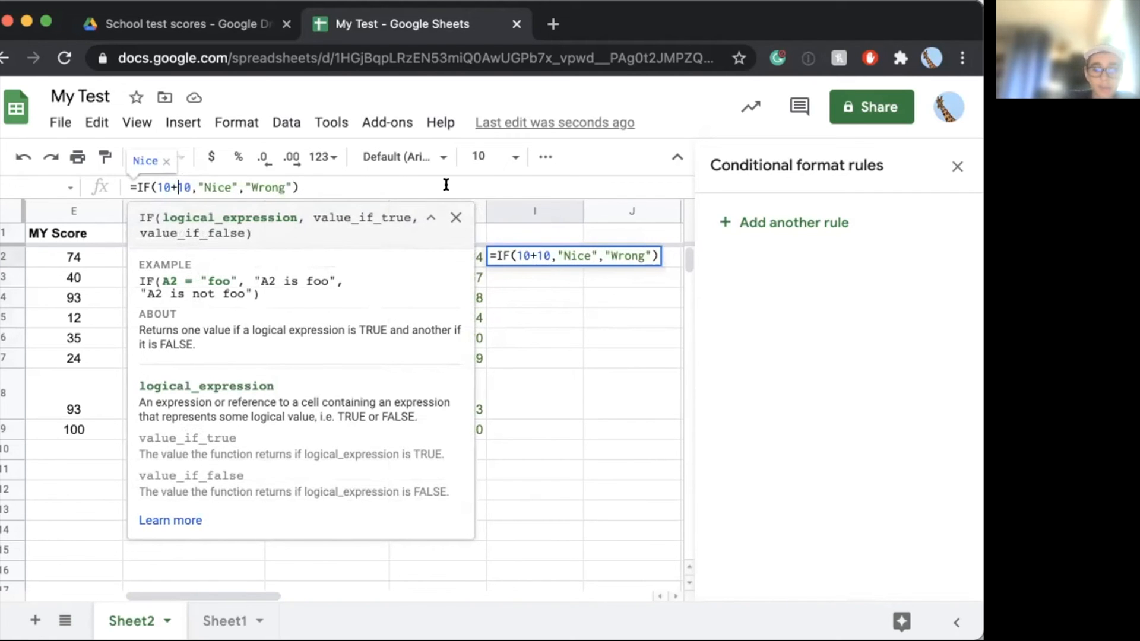
text(=)
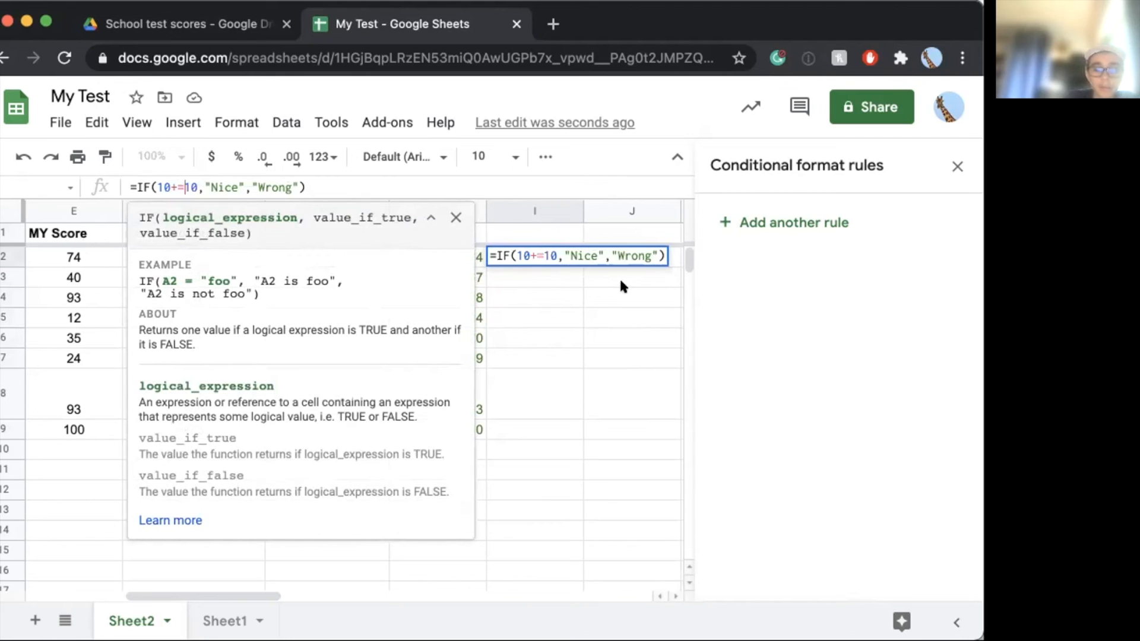
key(Left)
key(BackSpace)
click(645, 332)
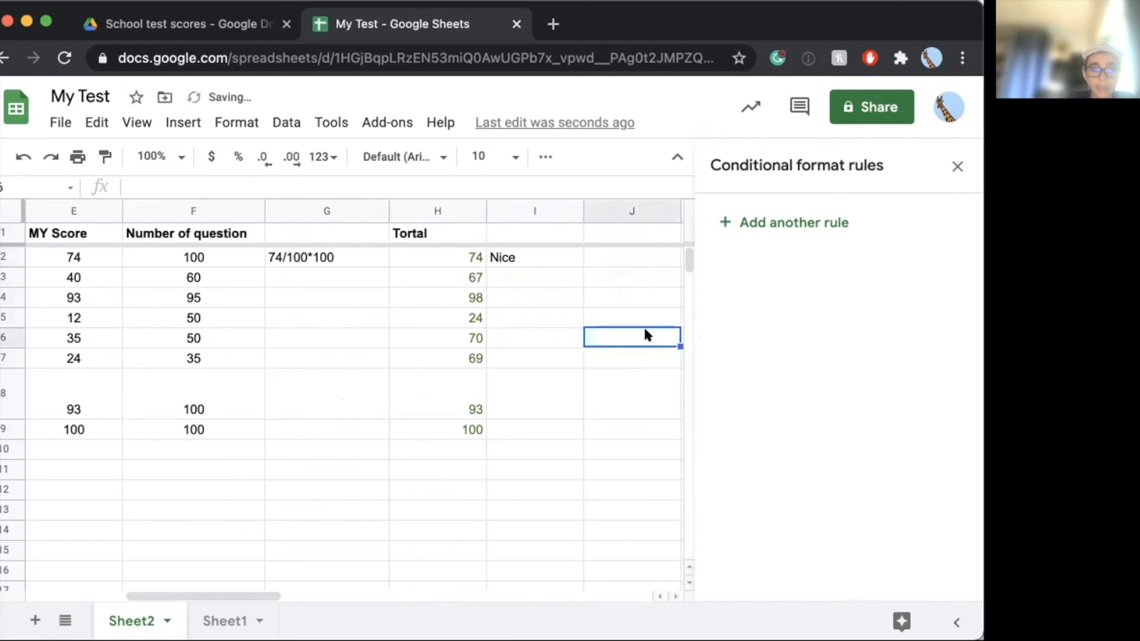
Step: Replace the first 10 in the IF condition of cell I2 with 5, commit it, and clear the cell
click(544, 260)
click(168, 185)
double_click(168, 185)
text(5)
click(557, 330)
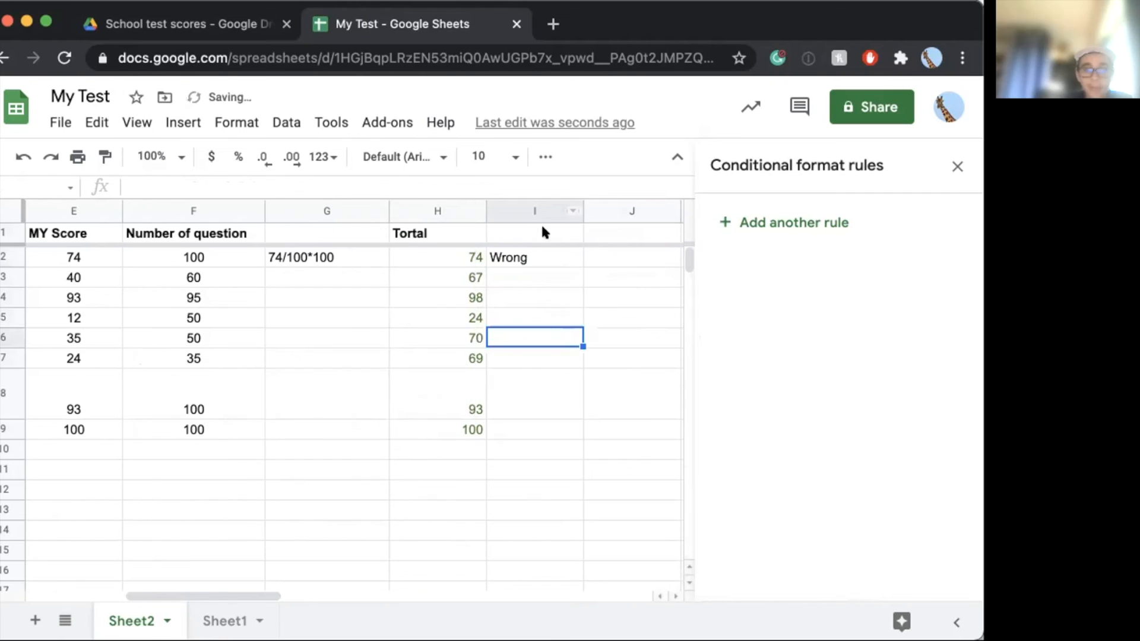
click(537, 252)
key(Delete)
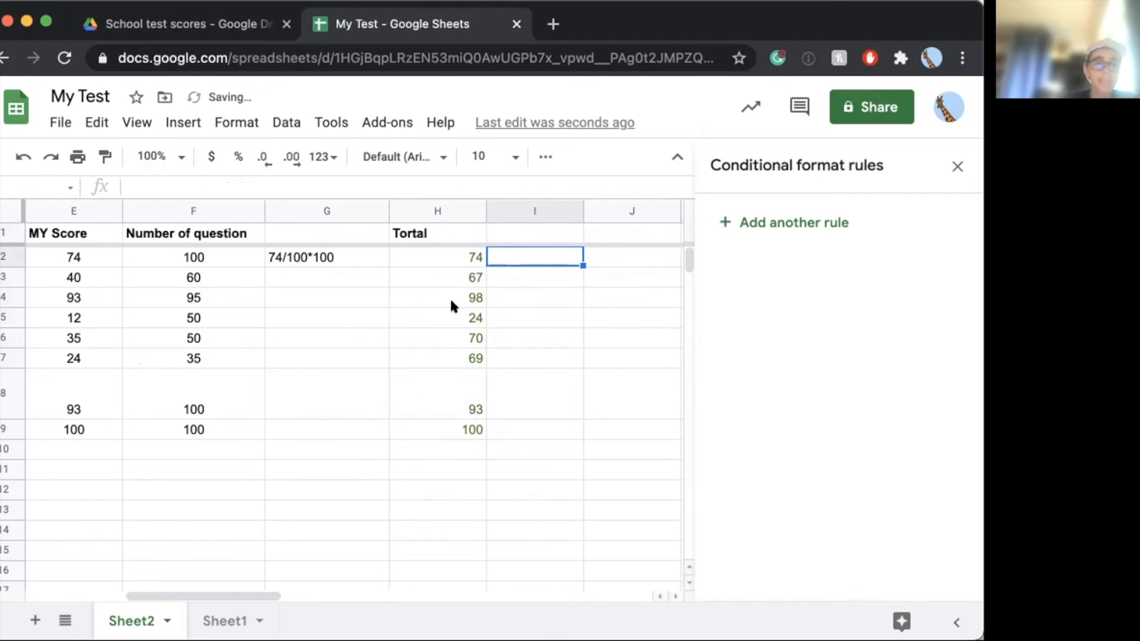
Step: Copy the full nested IF grade formula from cell J2 on Sheet1 and return to Sheet2
click(220, 621)
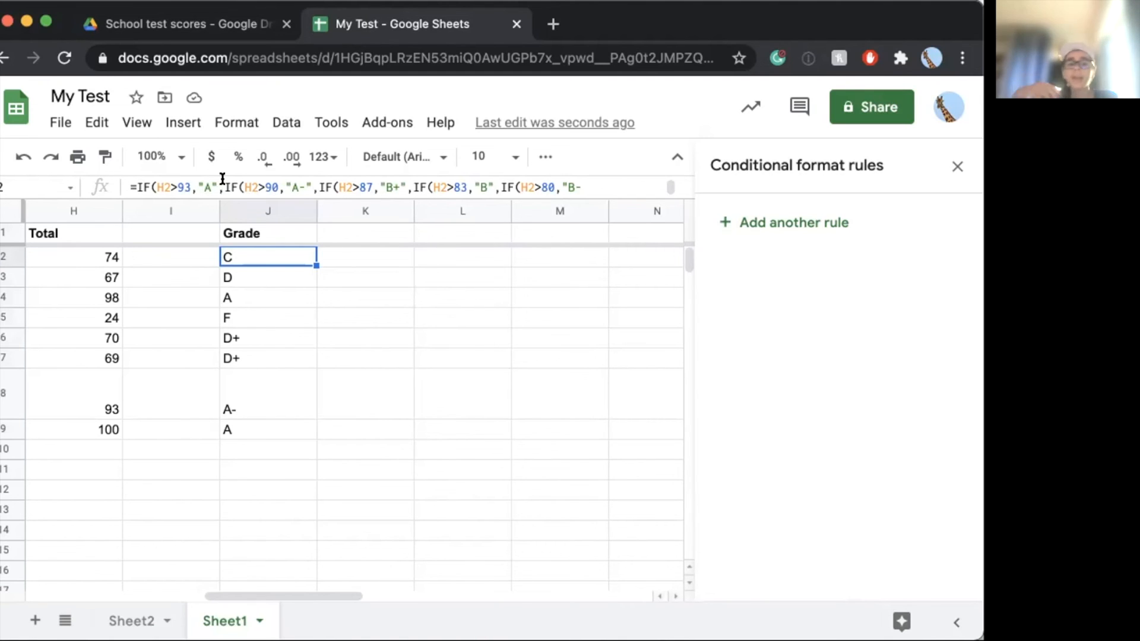
triple_click(300, 184)
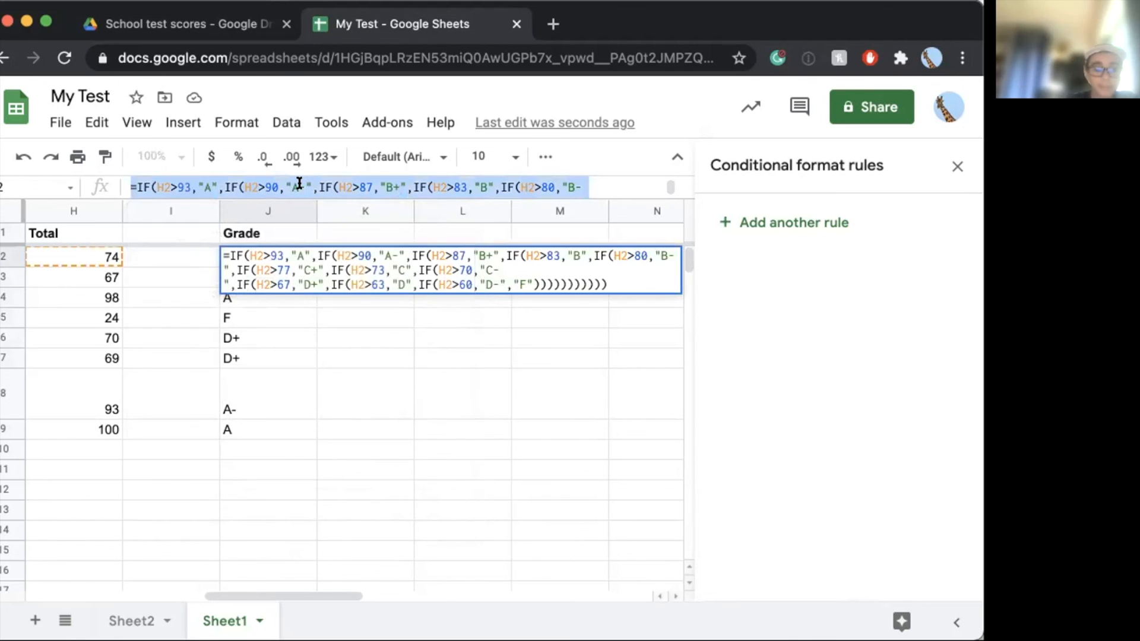
click(136, 621)
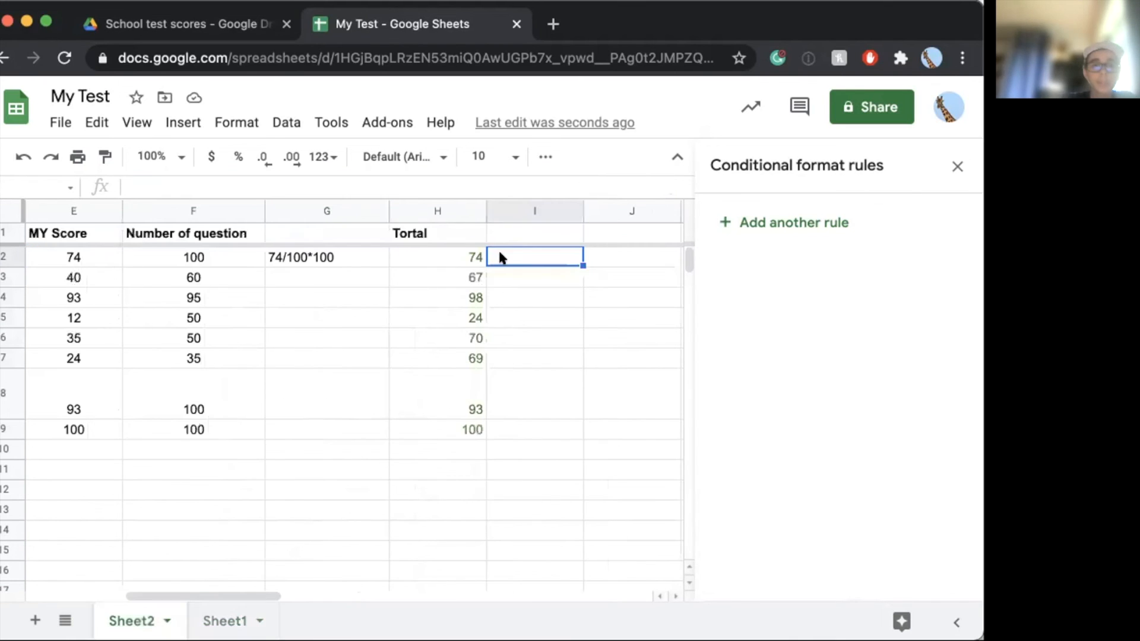
Step: Enter the heading Grade in cell J1 of Sheet2
click(601, 257)
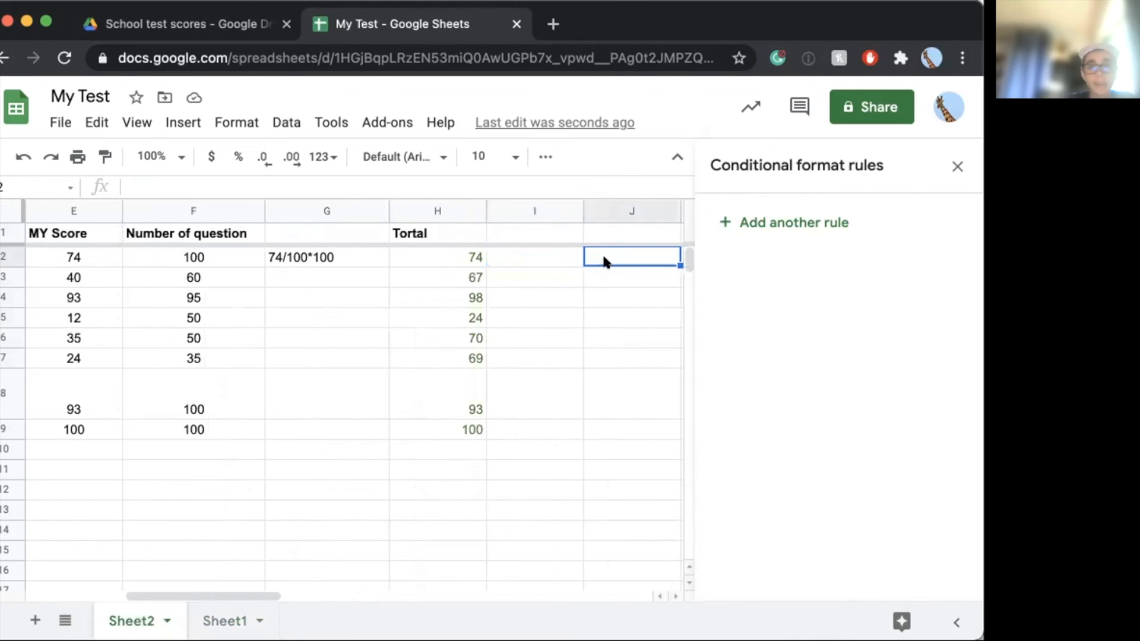
click(228, 619)
click(151, 620)
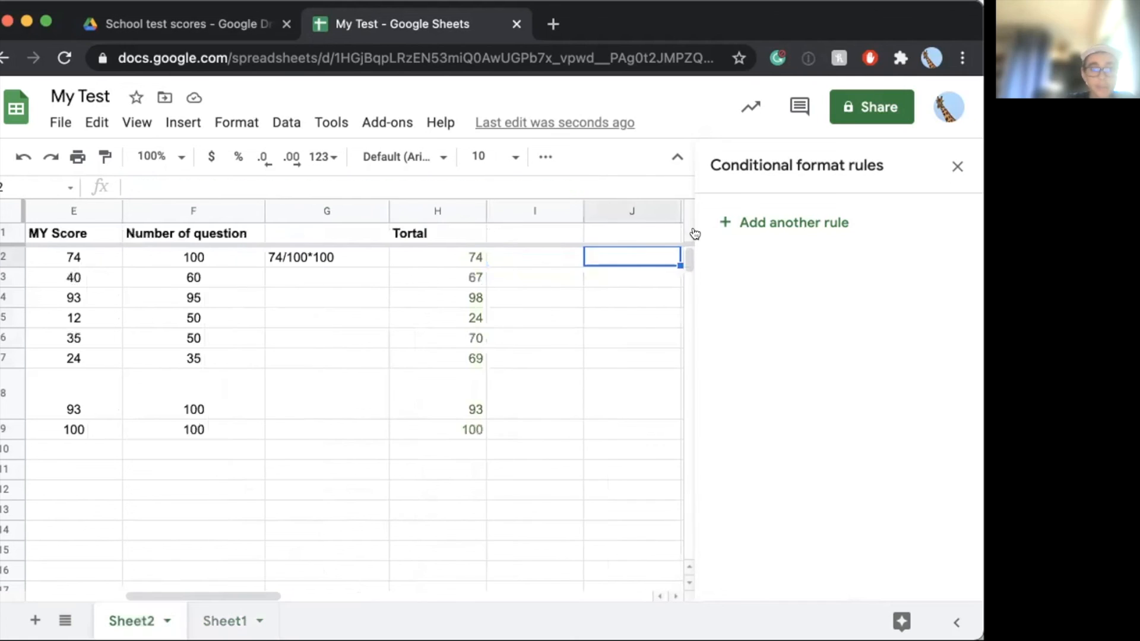
click(644, 231)
text(Grade)
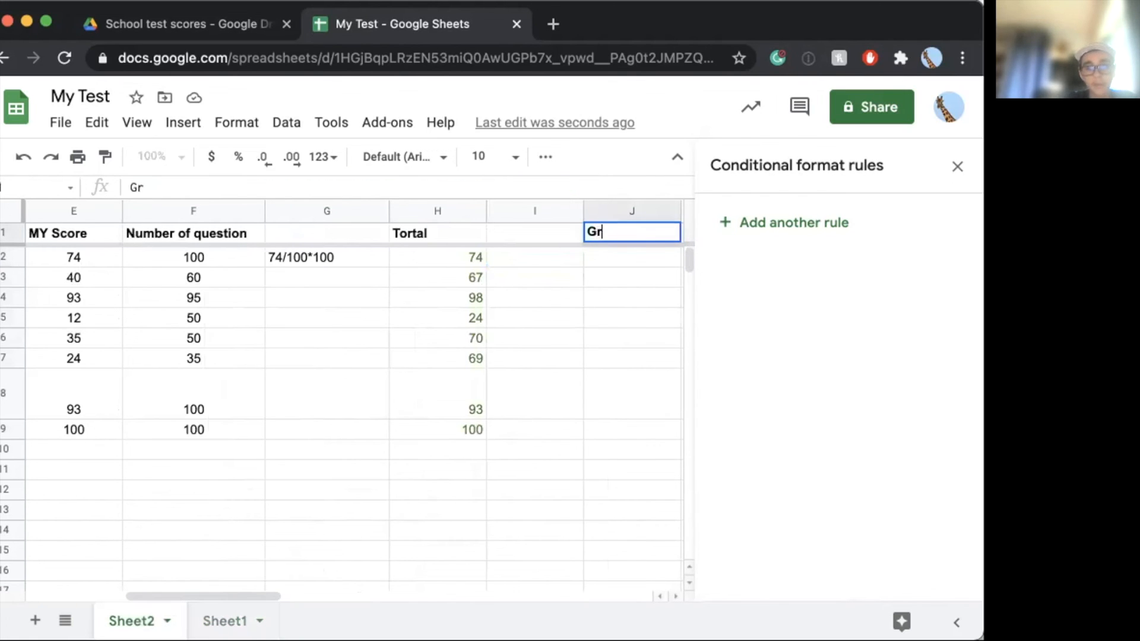
Step: Paste the copied nested IF grade formula into J2 and fill it down through J9
click(646, 259)
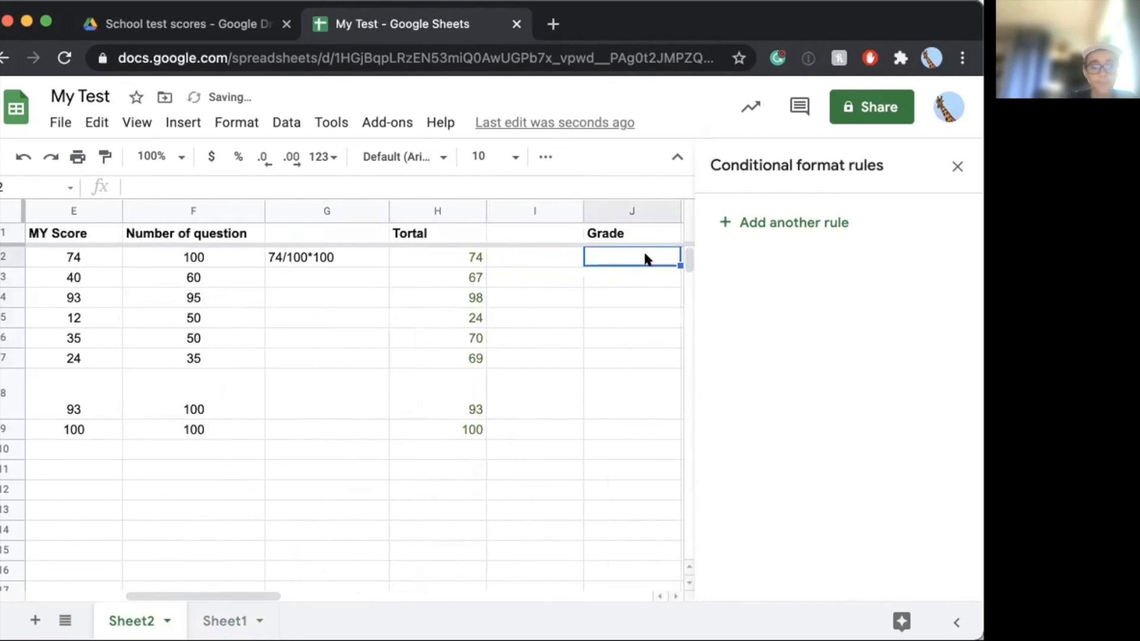
key(ctrl+v)
scroll(580, 316, right, 1)
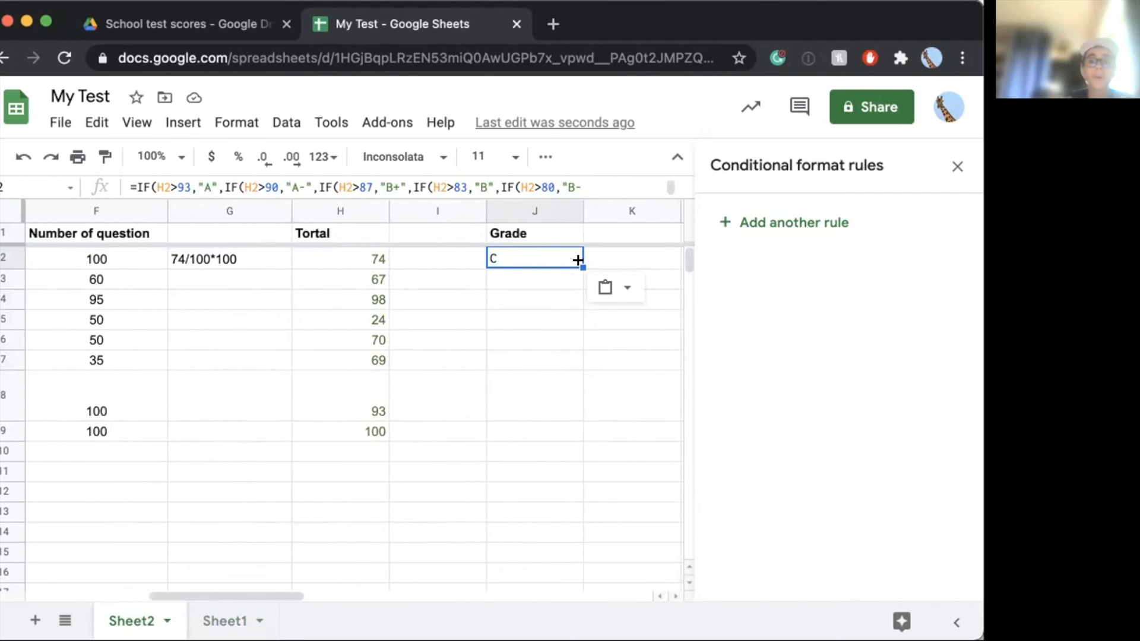
drag(578, 307, 568, 422)
click(612, 431)
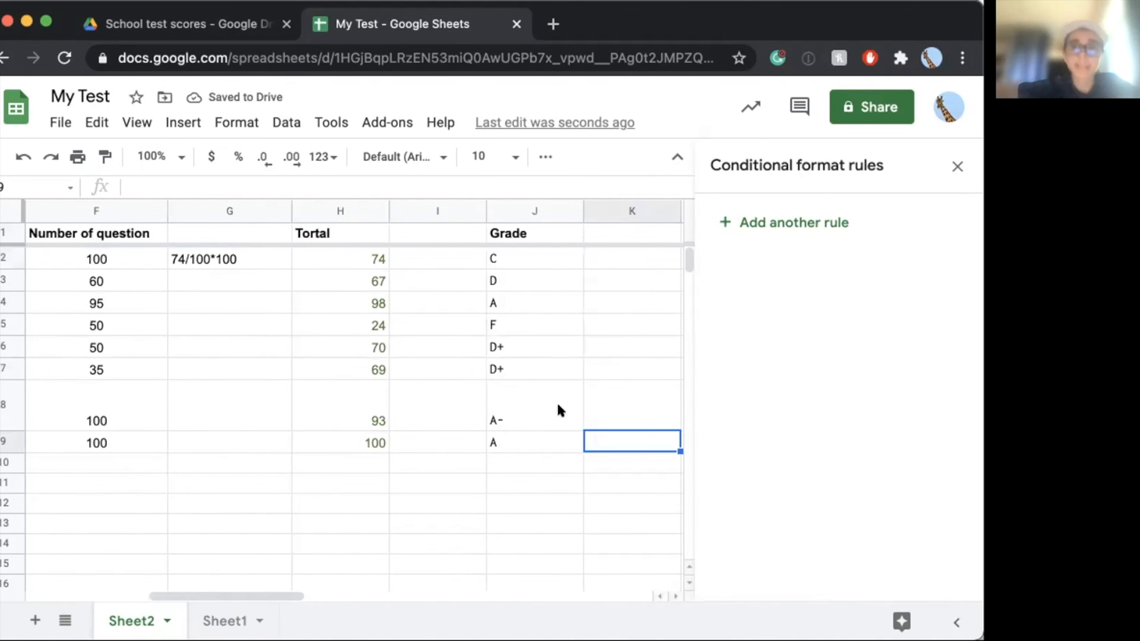
Step: Insert an area chart of the totals in H2:H9 on Sheet2, using the Sheet1 chart as reference
click(226, 615)
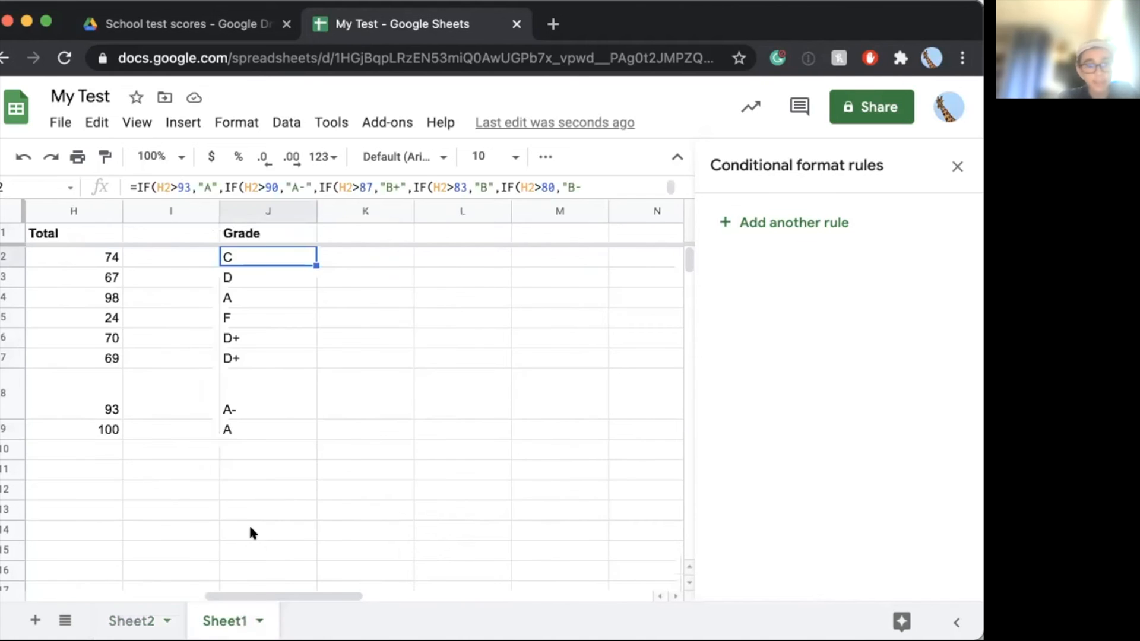
scroll(248, 523, left, 5)
scroll(248, 524, down, 5)
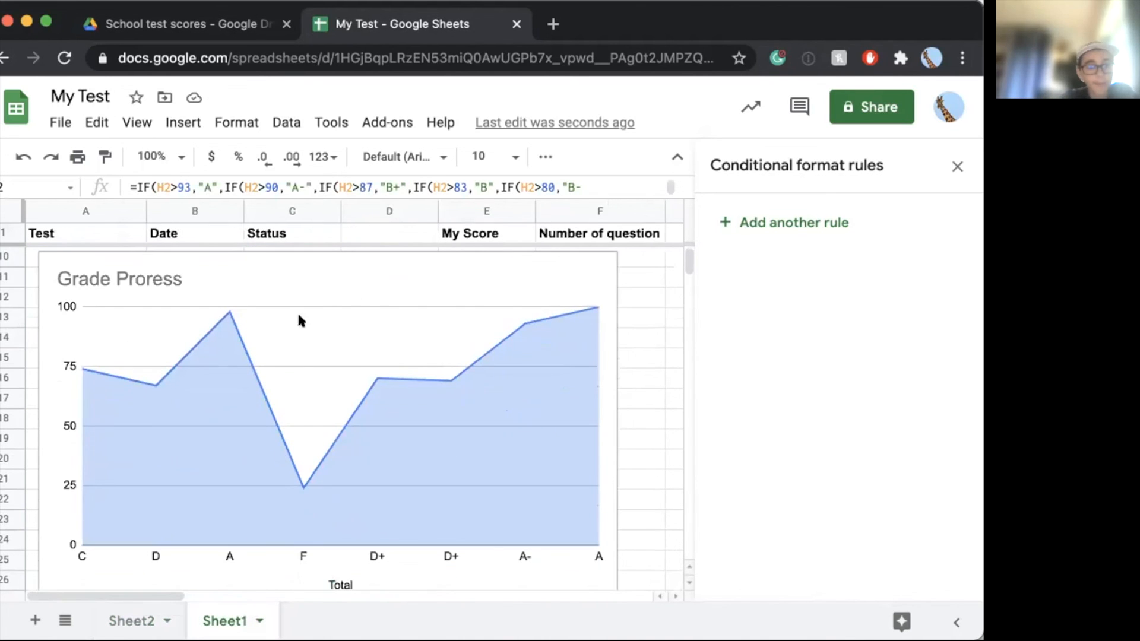
click(135, 620)
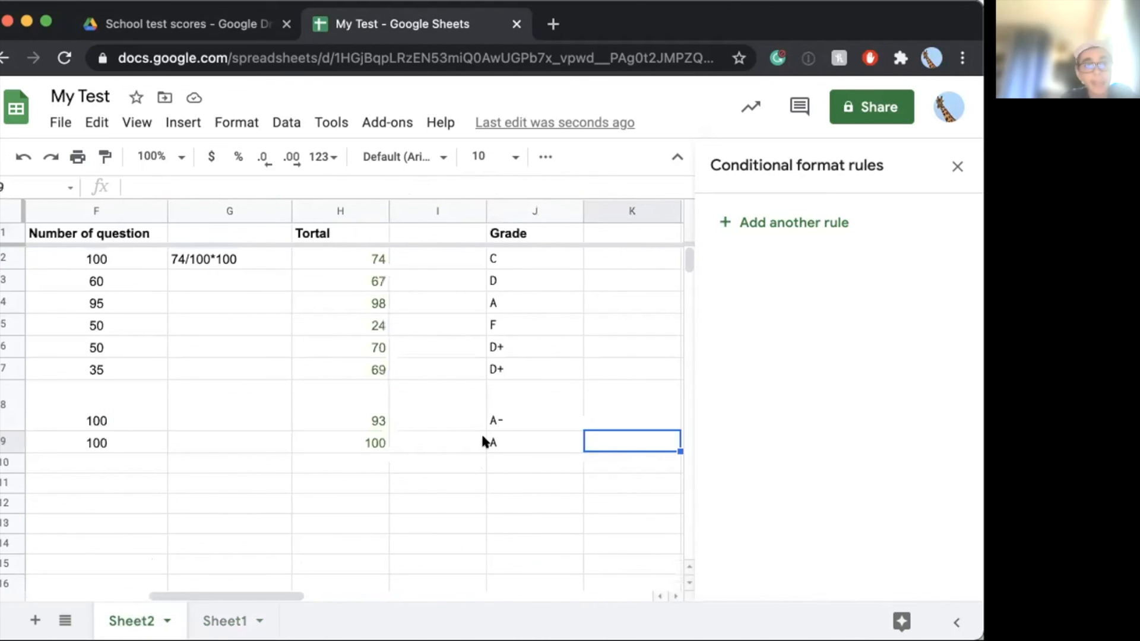
click(342, 259)
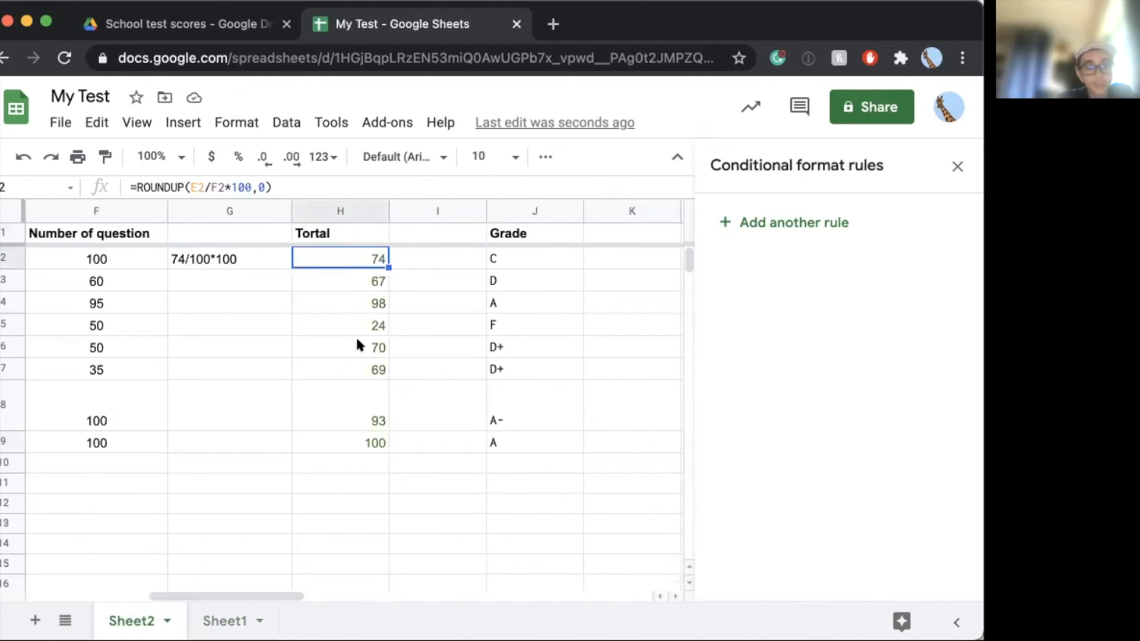
shift+click(330, 440)
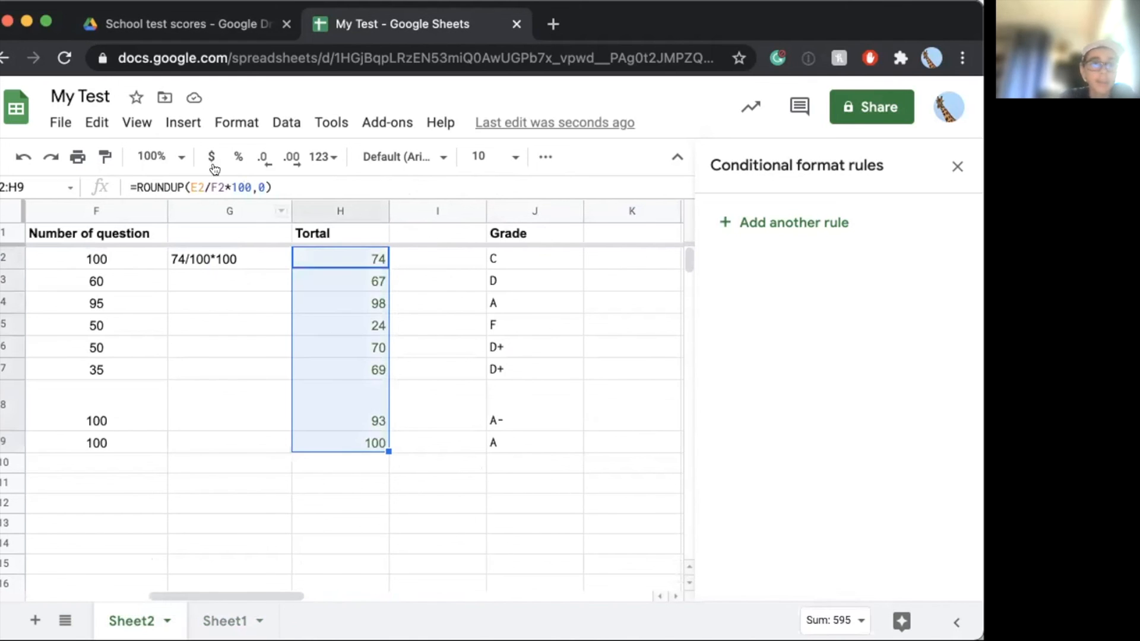
click(176, 122)
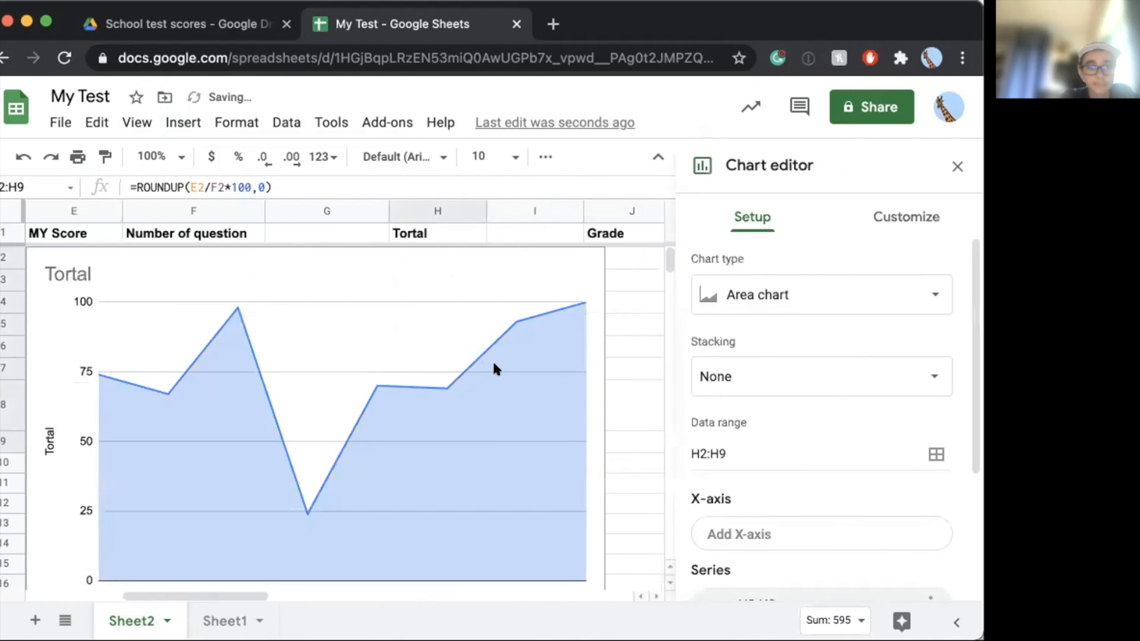
click(766, 303)
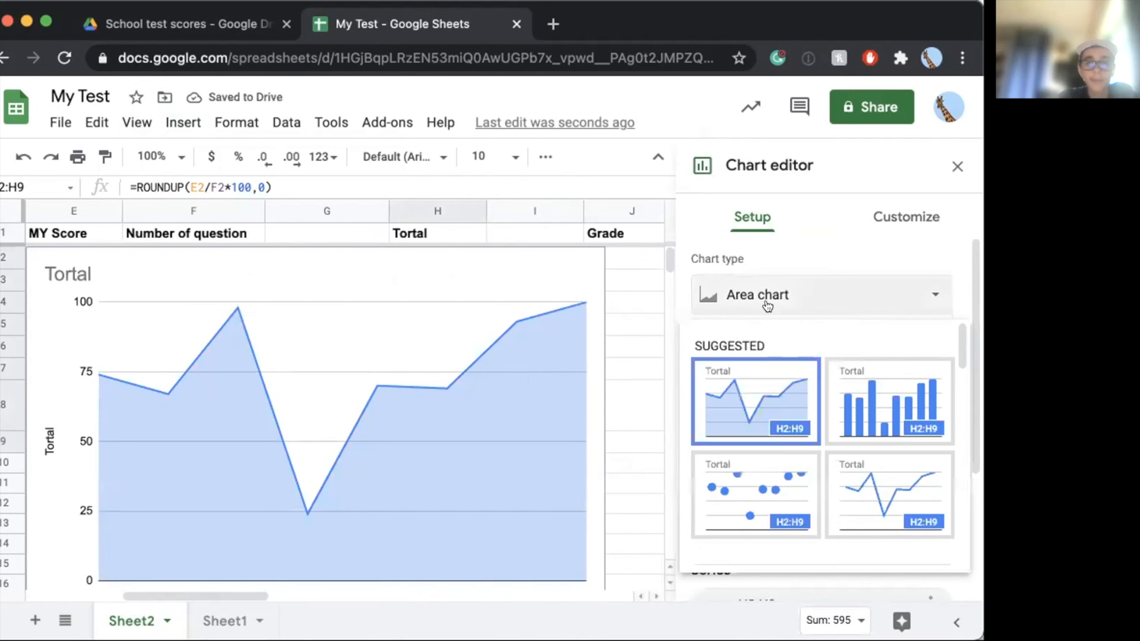
click(764, 399)
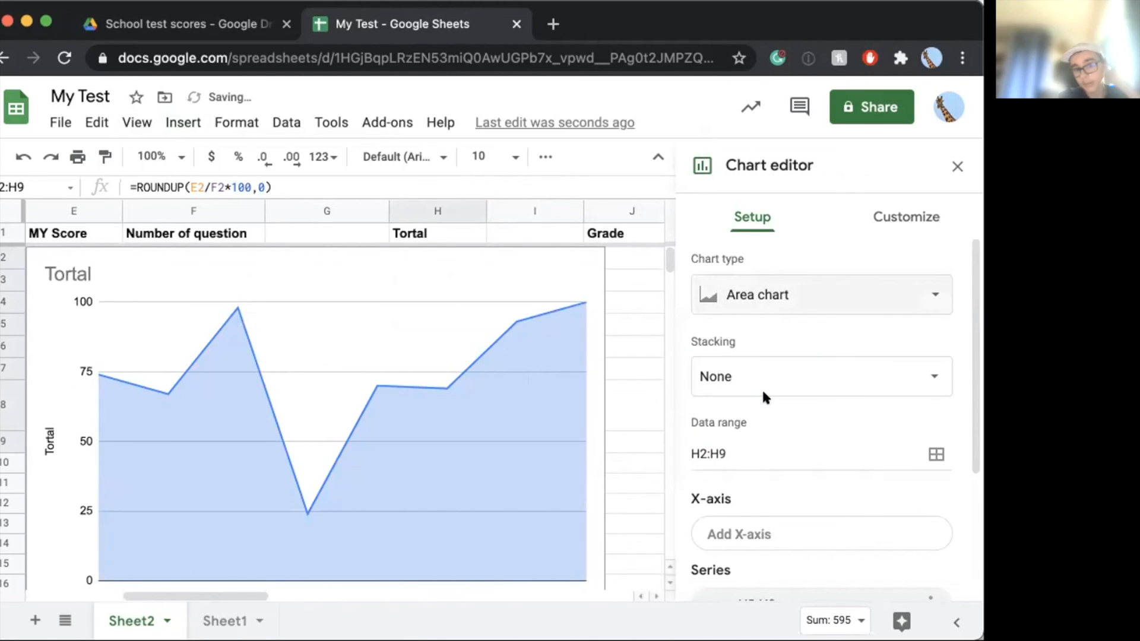
Step: Set the title of the totals area chart on Sheet2 to Grade progress
click(224, 621)
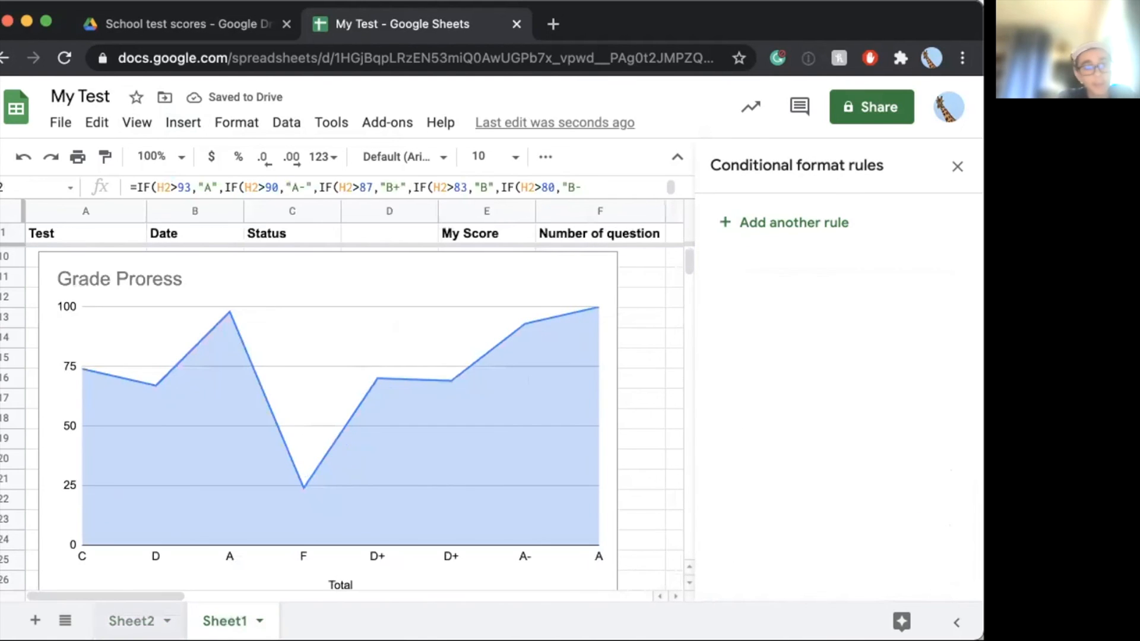
click(145, 620)
click(77, 263)
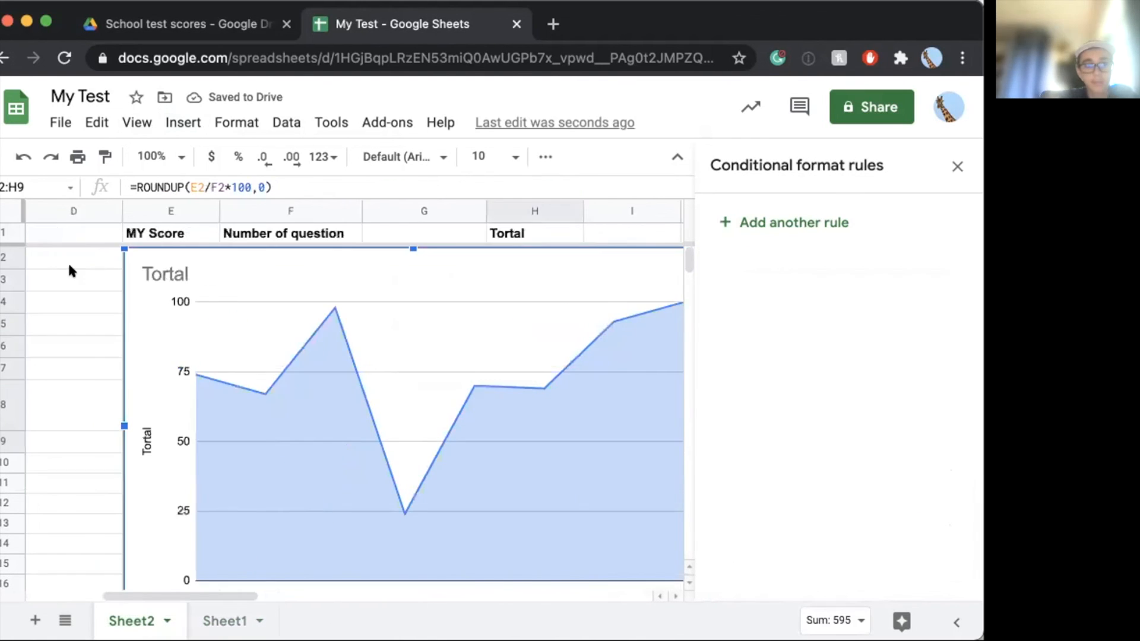
click(70, 266)
scroll(119, 276, left, 1)
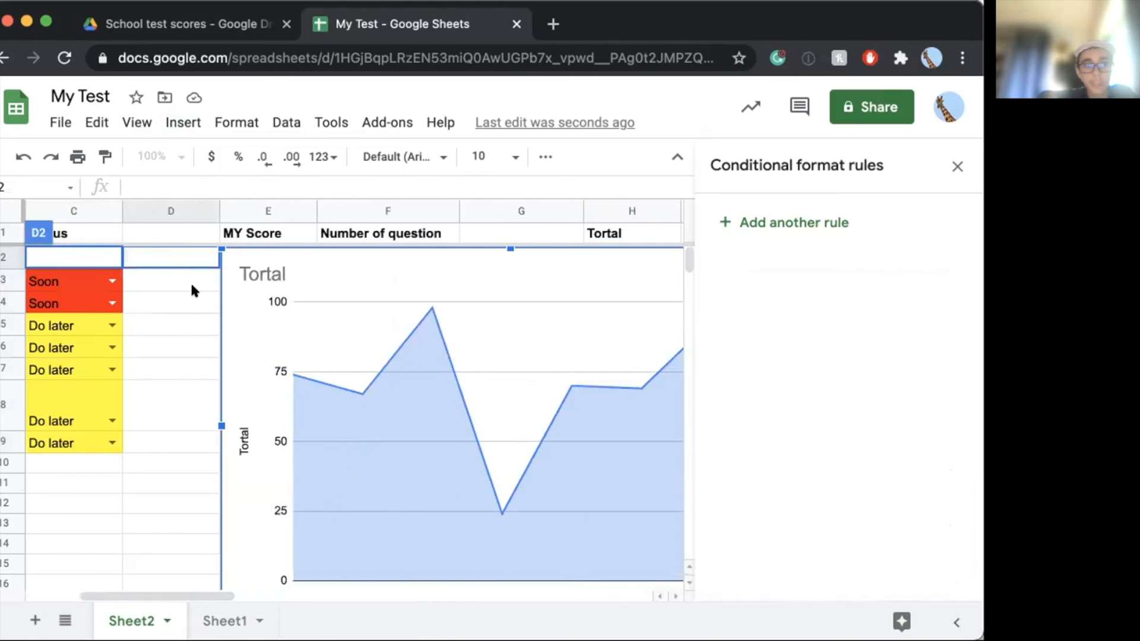
double_click(266, 265)
scroll(267, 268, left, 1)
double_click(281, 270)
click(357, 274)
scroll(357, 275, left, 1)
double_click(357, 274)
click(507, 266)
double_click(506, 267)
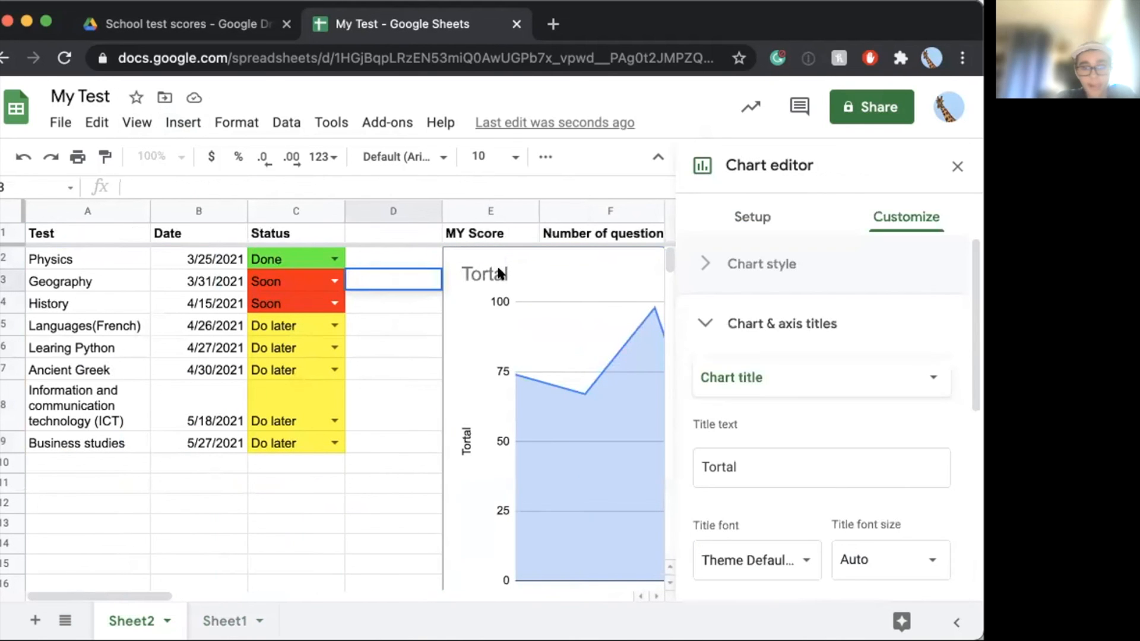
click(730, 467)
double_click(730, 467)
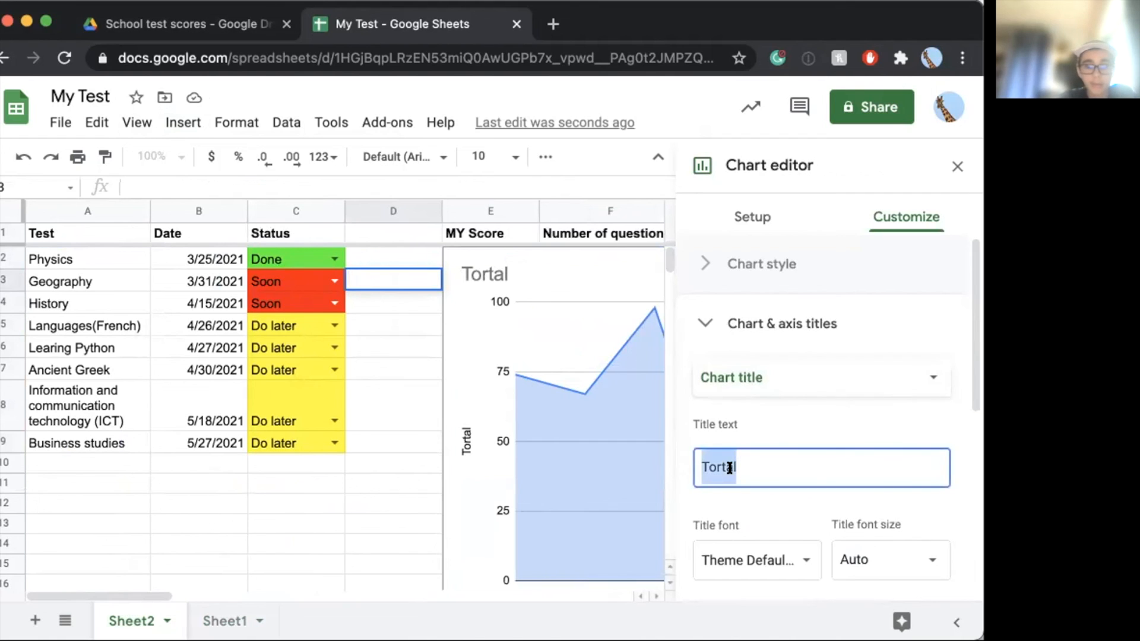
text(Grades)
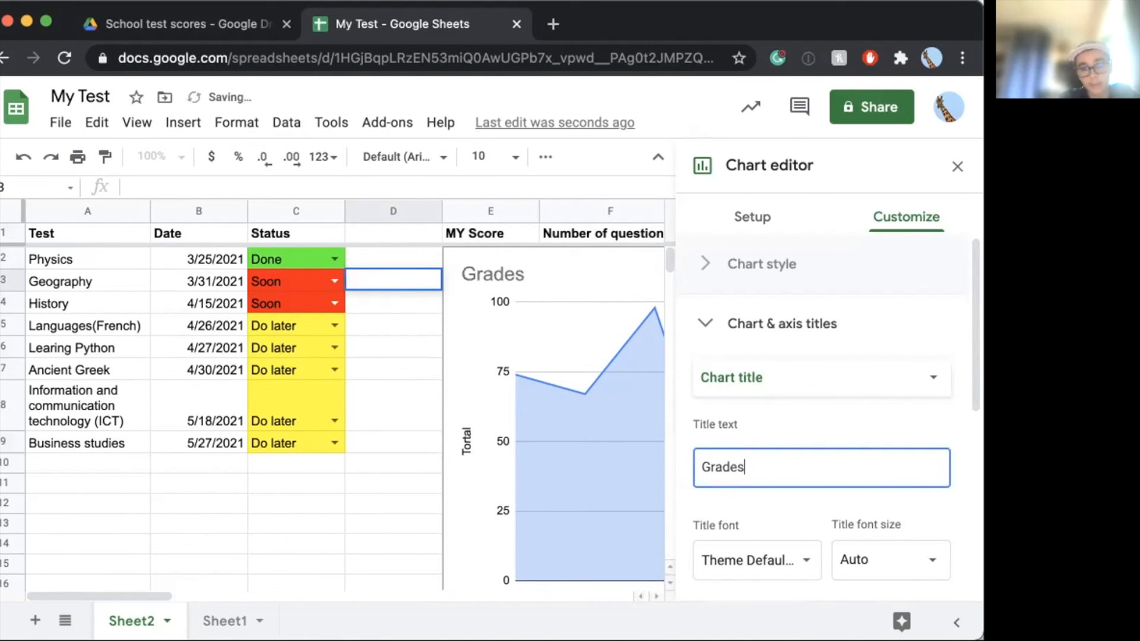
key(BackSpace)
text(progress)
scroll(311, 540, right, 4)
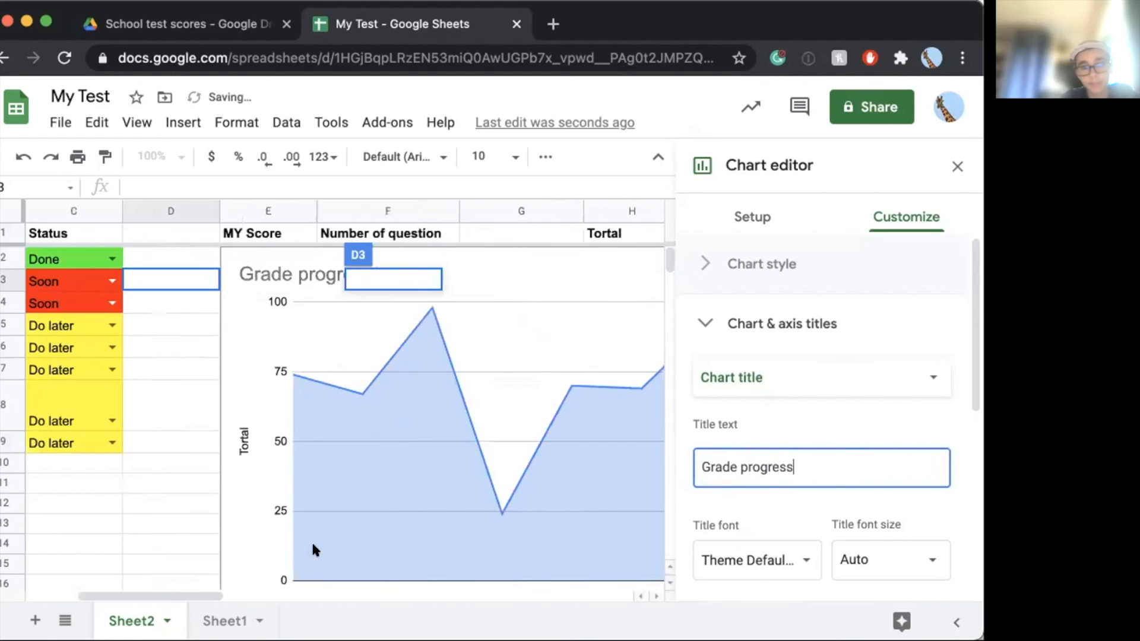
scroll(756, 565, down, 1)
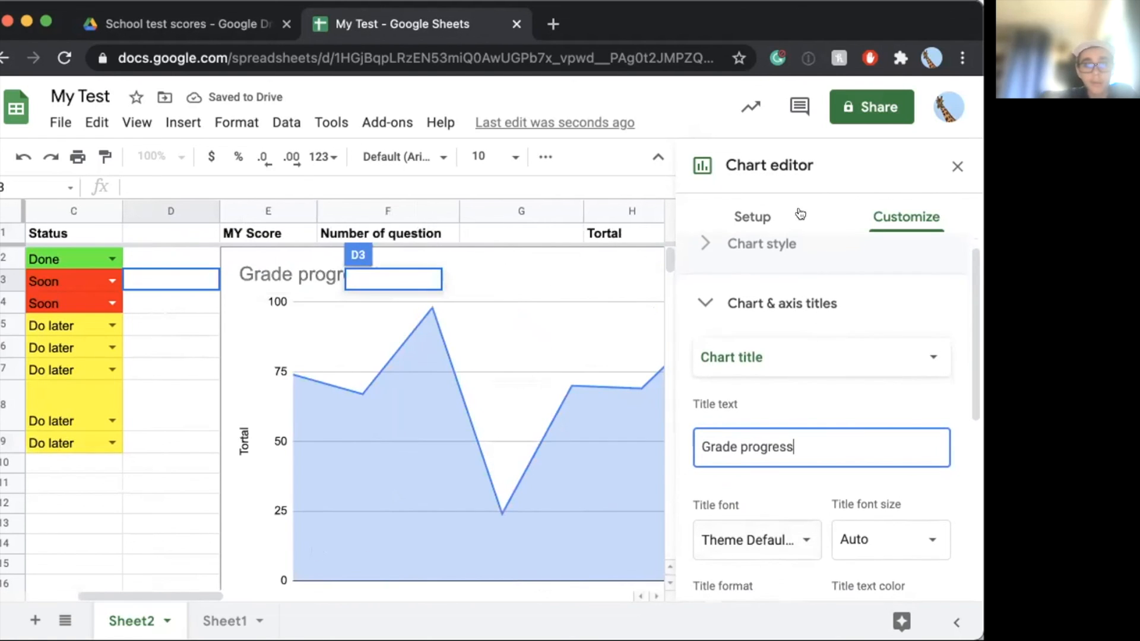
click(755, 219)
click(793, 434)
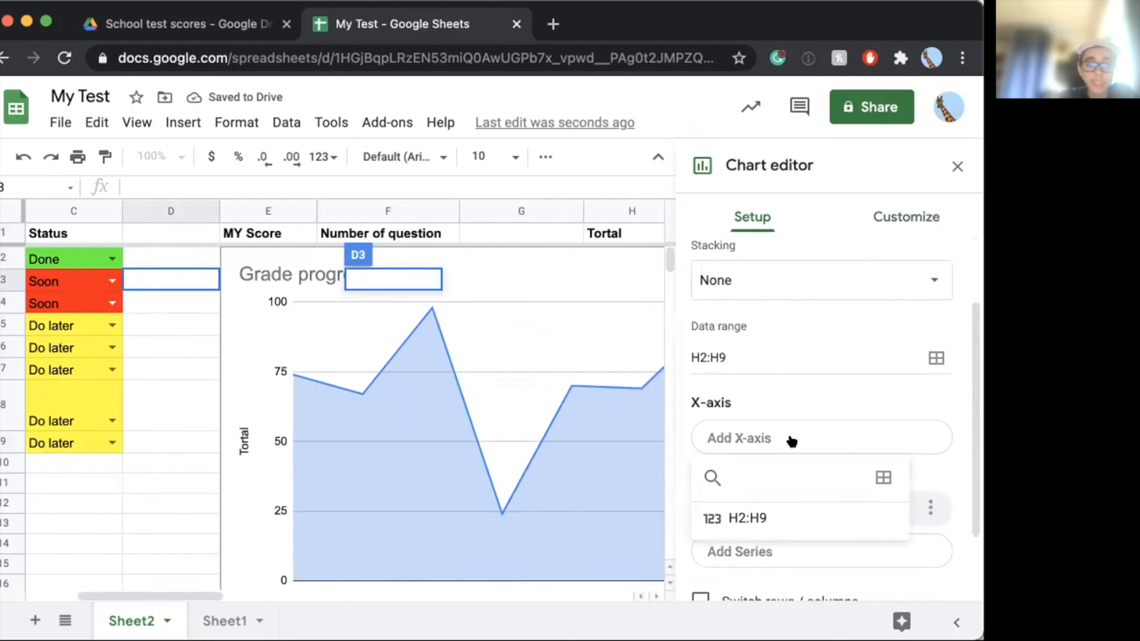
scroll(446, 462, down, 2)
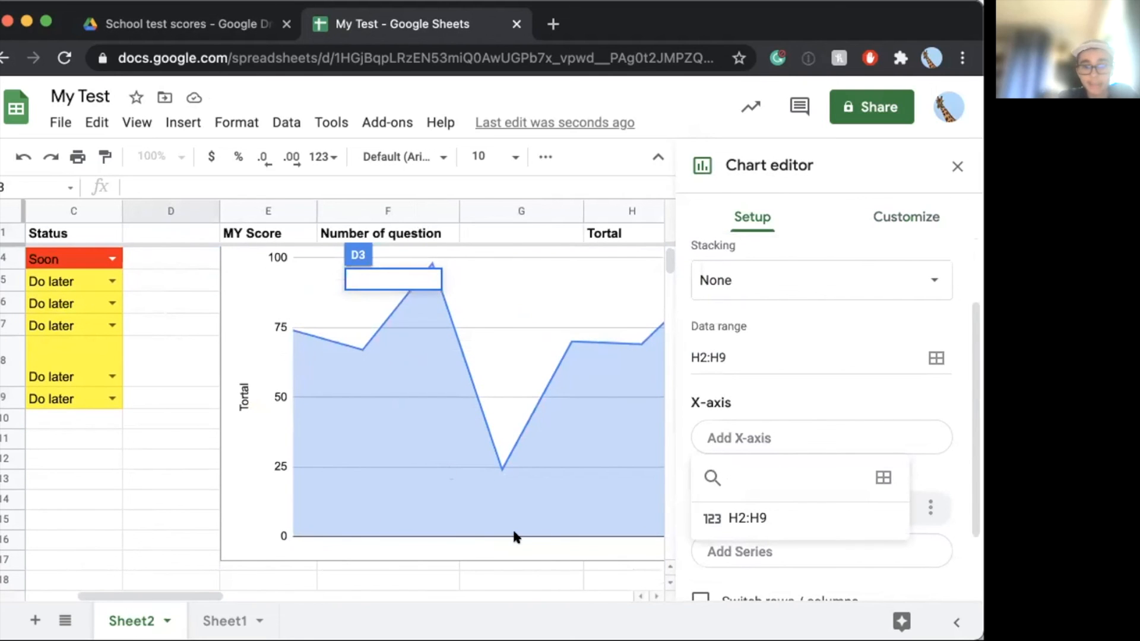
scroll(514, 532, right, 5)
scroll(514, 532, up, 2)
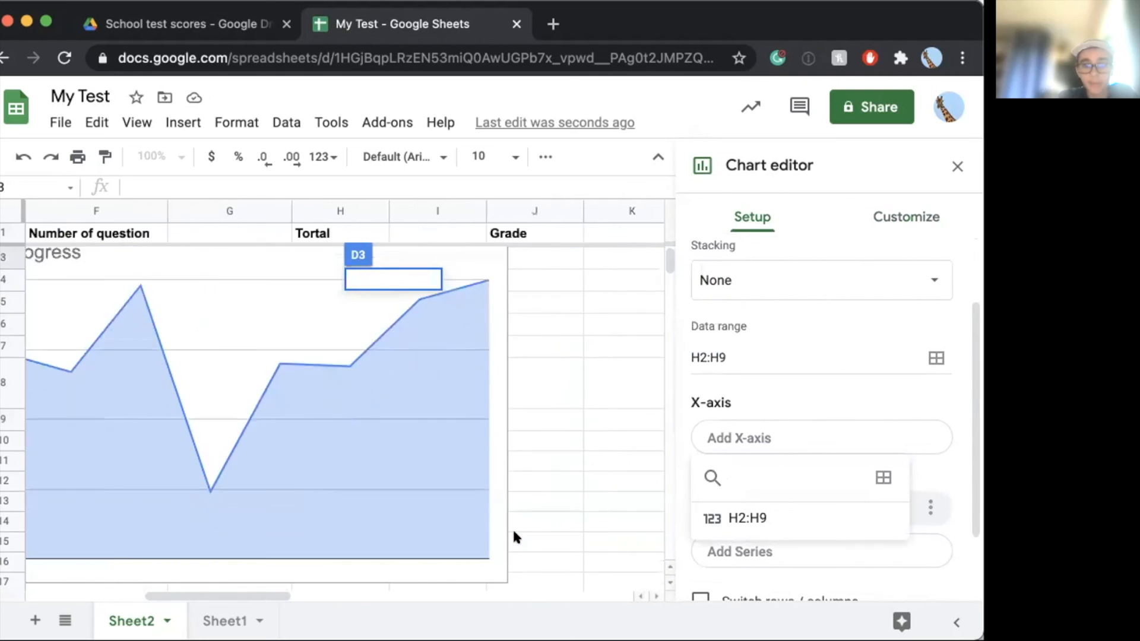
click(452, 422)
scroll(452, 422, left, 2)
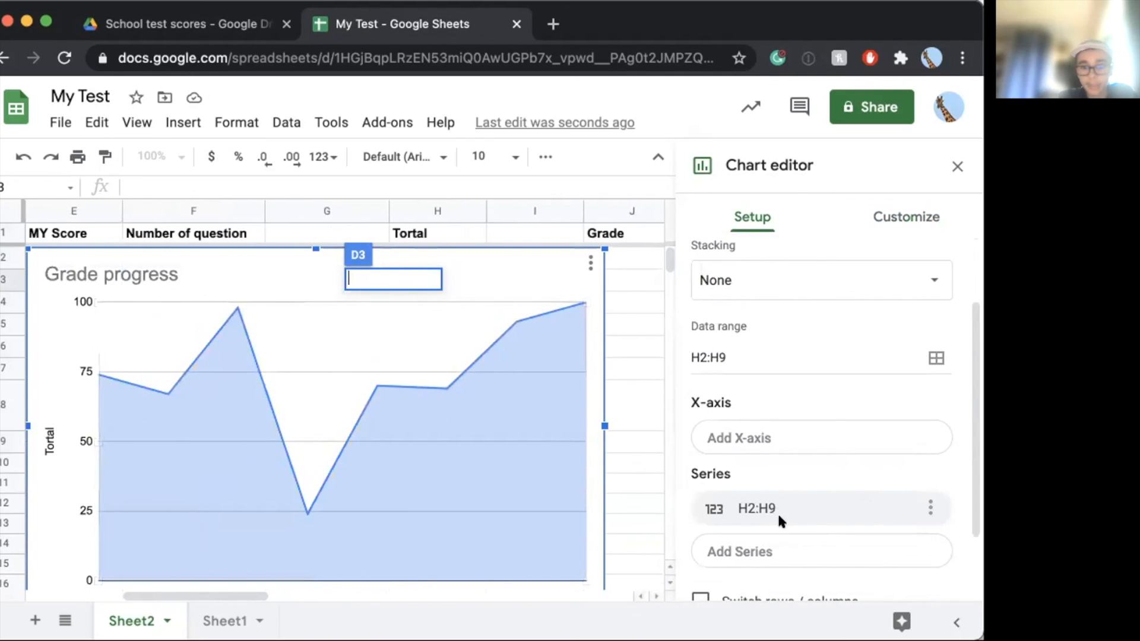
Step: Start choosing a cell range for the chart's X-axis and move the Grade progress chart below the table, starting around row 12
scroll(779, 511, down, 1)
click(806, 401)
click(884, 439)
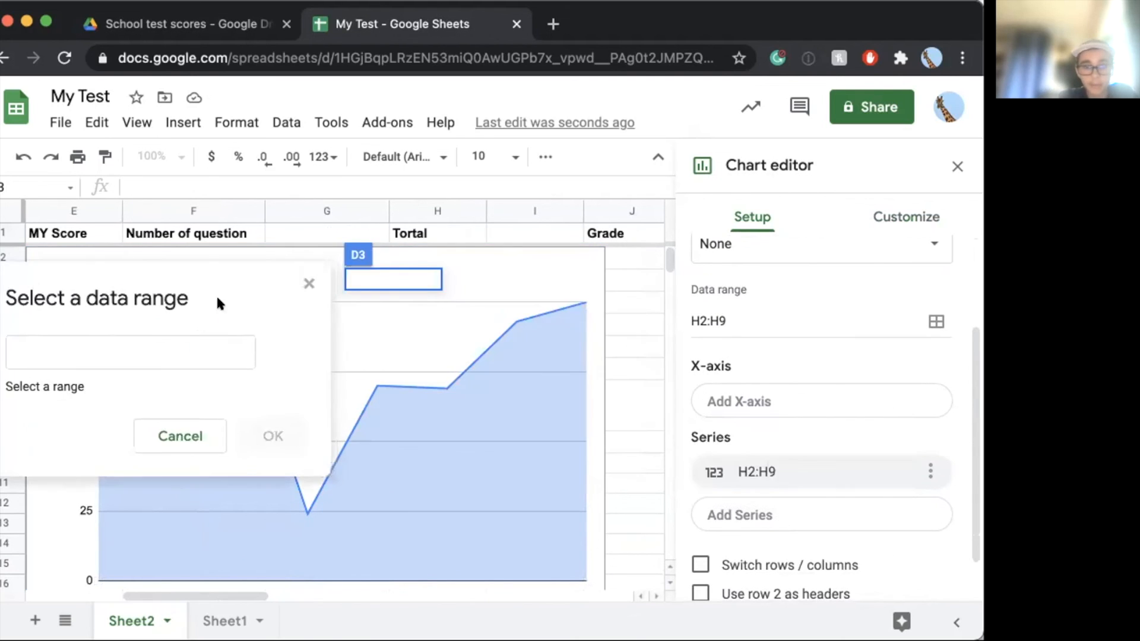
scroll(606, 270, right, 5)
scroll(608, 272, left, 5)
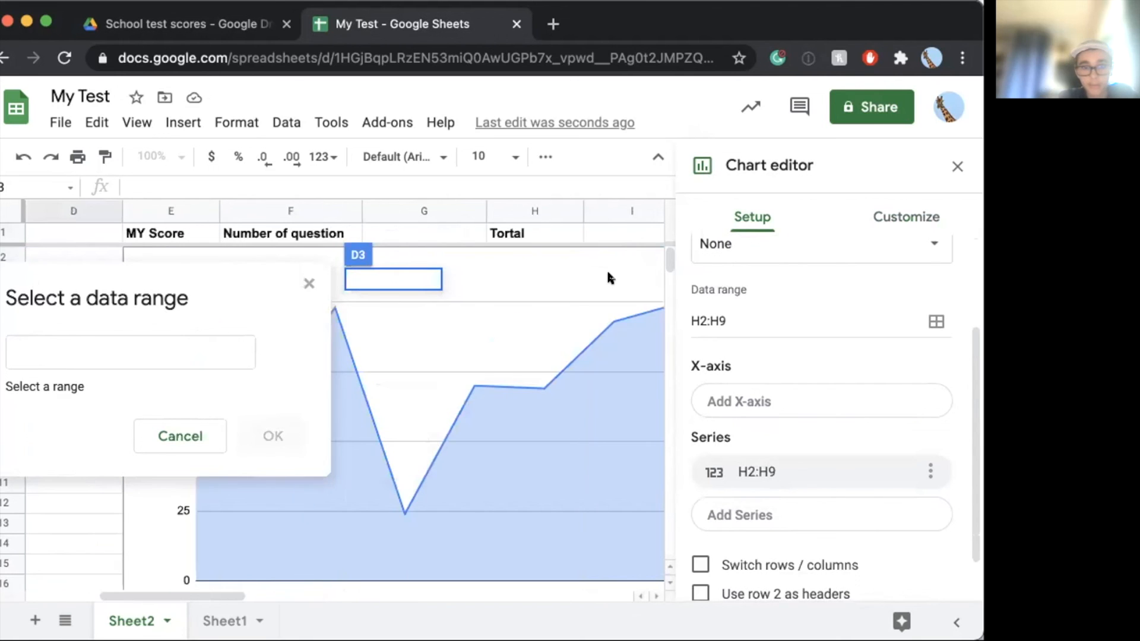
scroll(524, 445, left, 1)
drag(543, 252, 535, 505)
scroll(543, 418, down, 4)
scroll(544, 417, left, 1)
scroll(543, 418, right, 1)
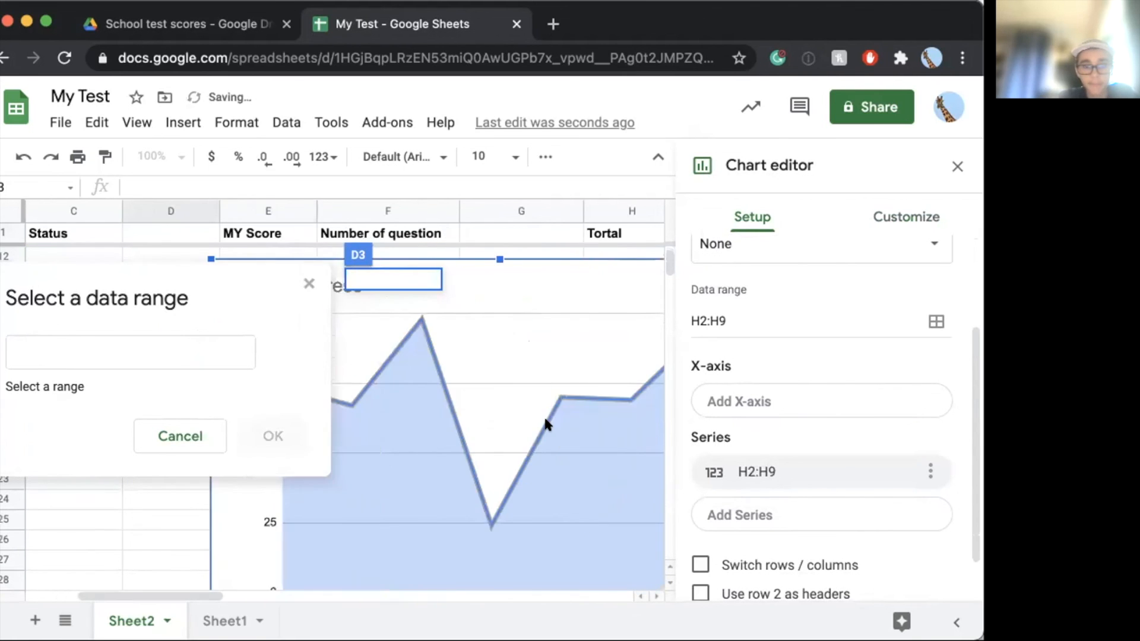
scroll(543, 418, up, 3)
scroll(544, 418, left, 1)
scroll(557, 342, up, 2)
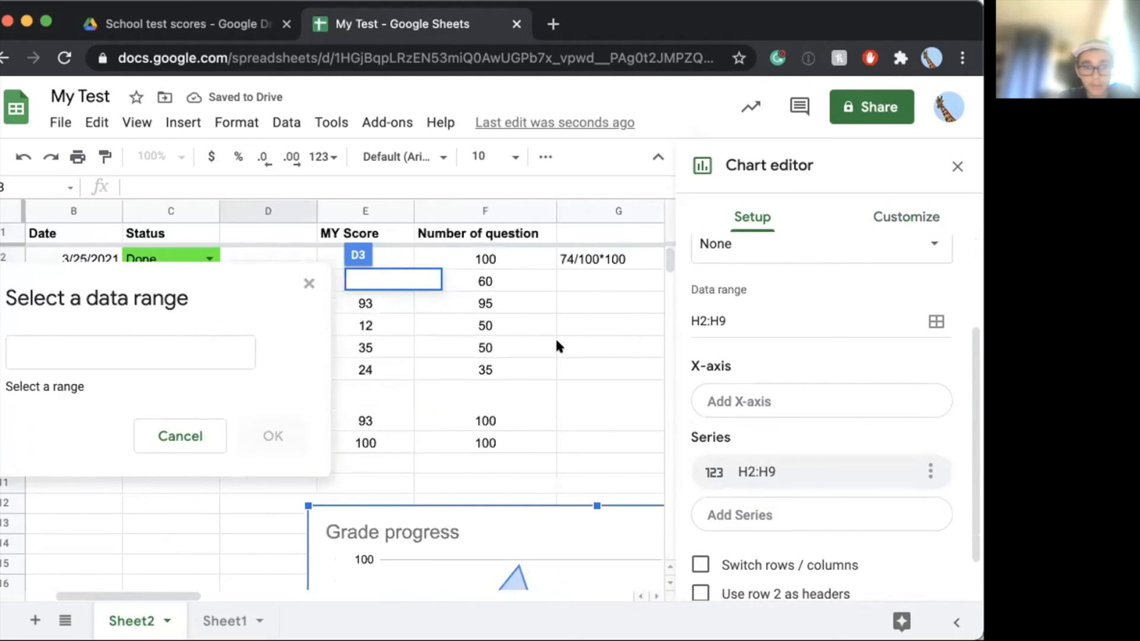
Step: Set the Grade progress chart's X-axis to the letter grades in Sheet2!J2:J9
scroll(559, 346, right, 2)
scroll(558, 276, right, 1)
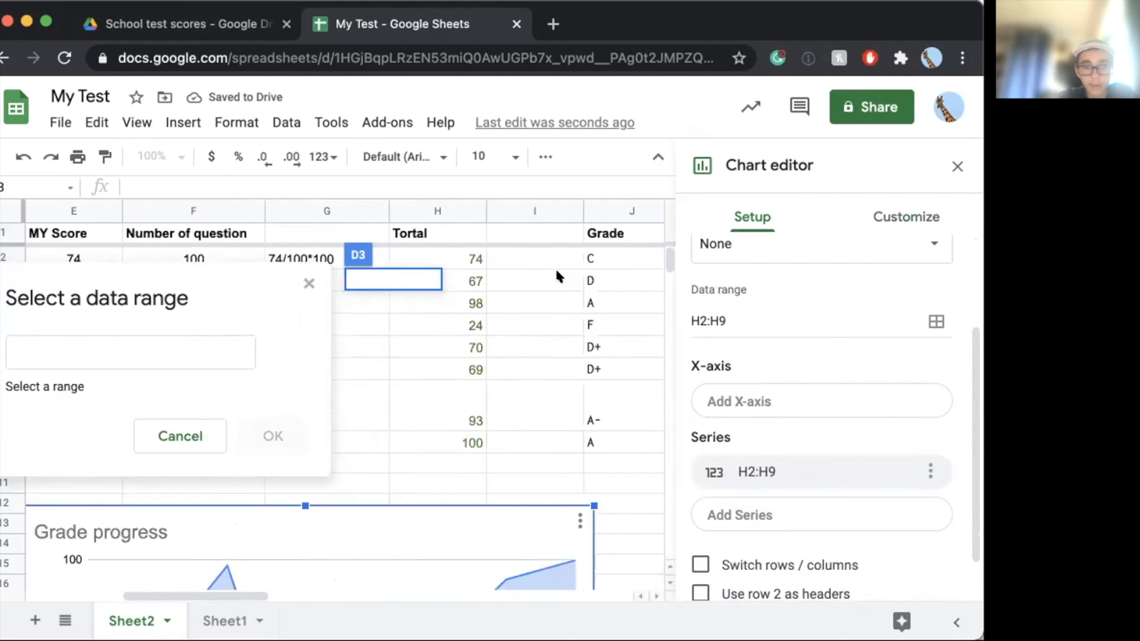
click(593, 258)
shift+click(594, 442)
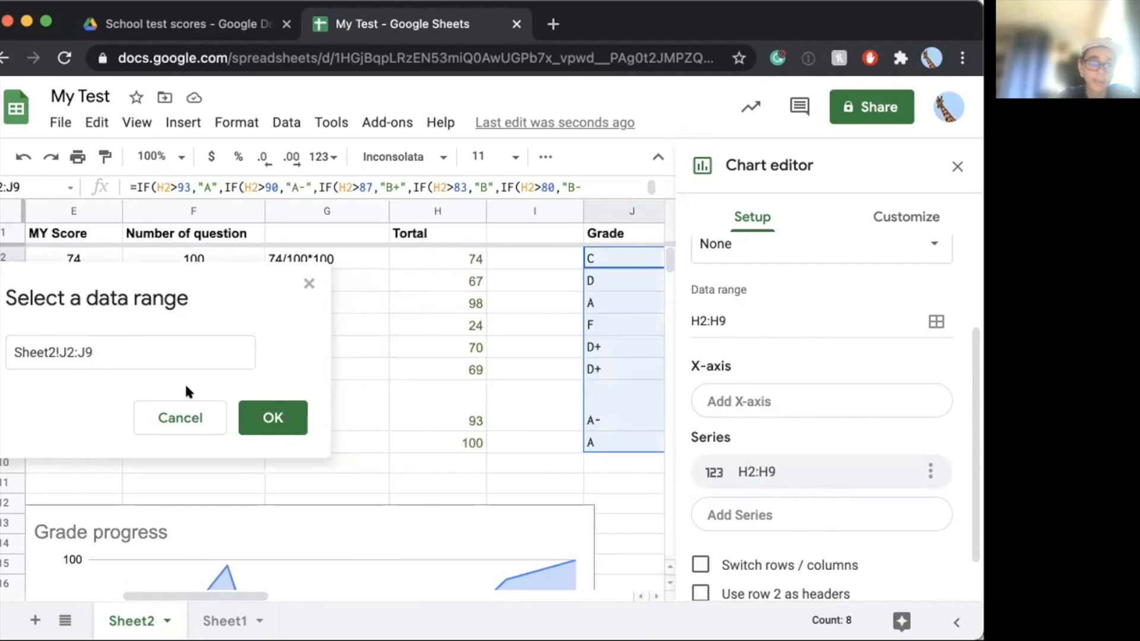
click(273, 417)
Step: Examine the Grade progress chart's X-axis labels alongside the table's totals and grades, and close the chart editor
scroll(261, 413, down, 5)
scroll(367, 435, left, 2)
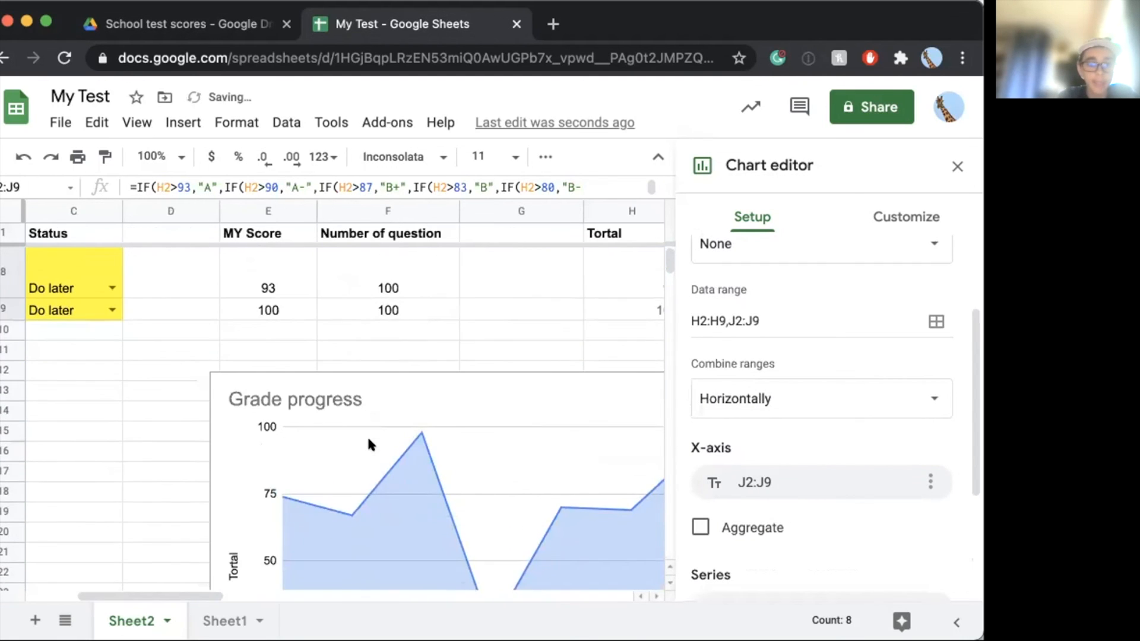
scroll(367, 436, down, 3)
scroll(367, 436, right, 8)
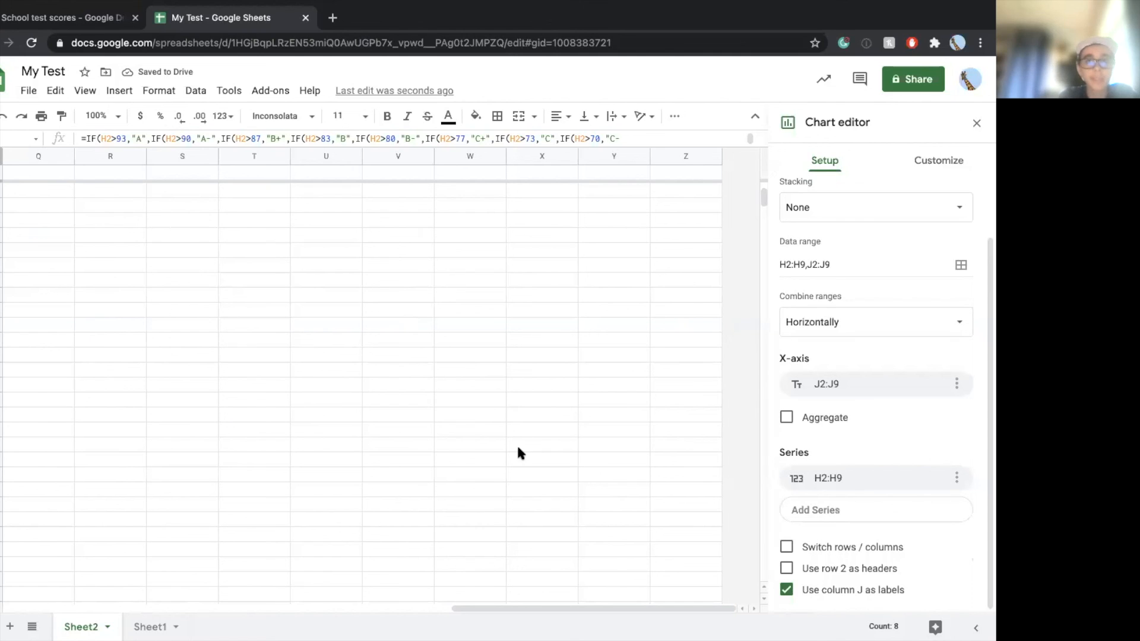
scroll(517, 453, left, 10)
scroll(517, 453, up, 4)
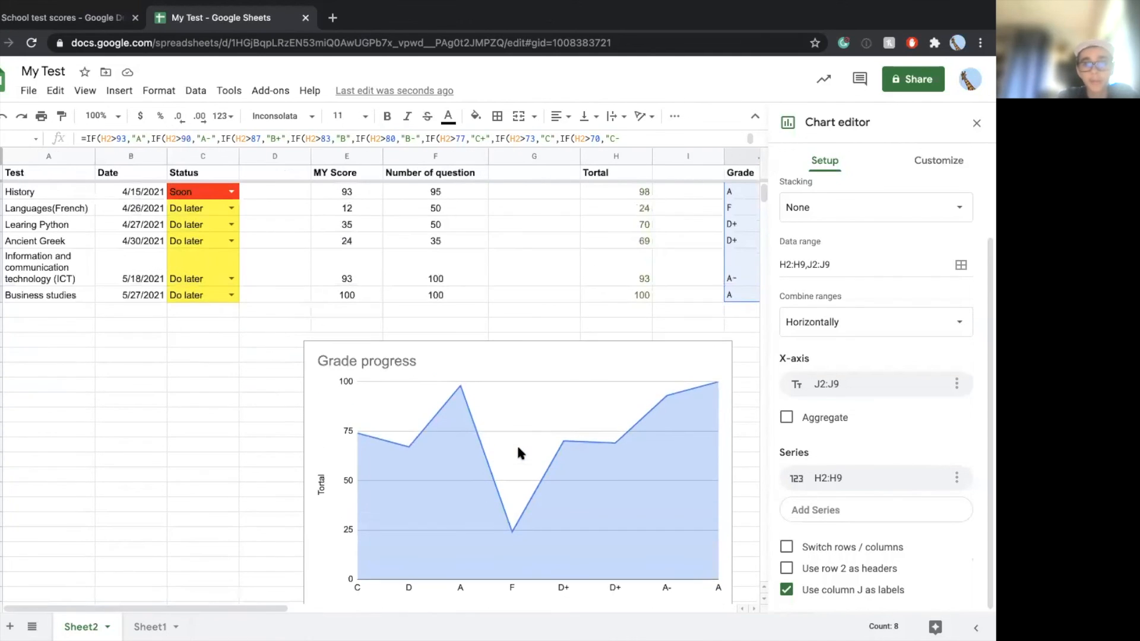
scroll(518, 448, up, 1)
click(976, 122)
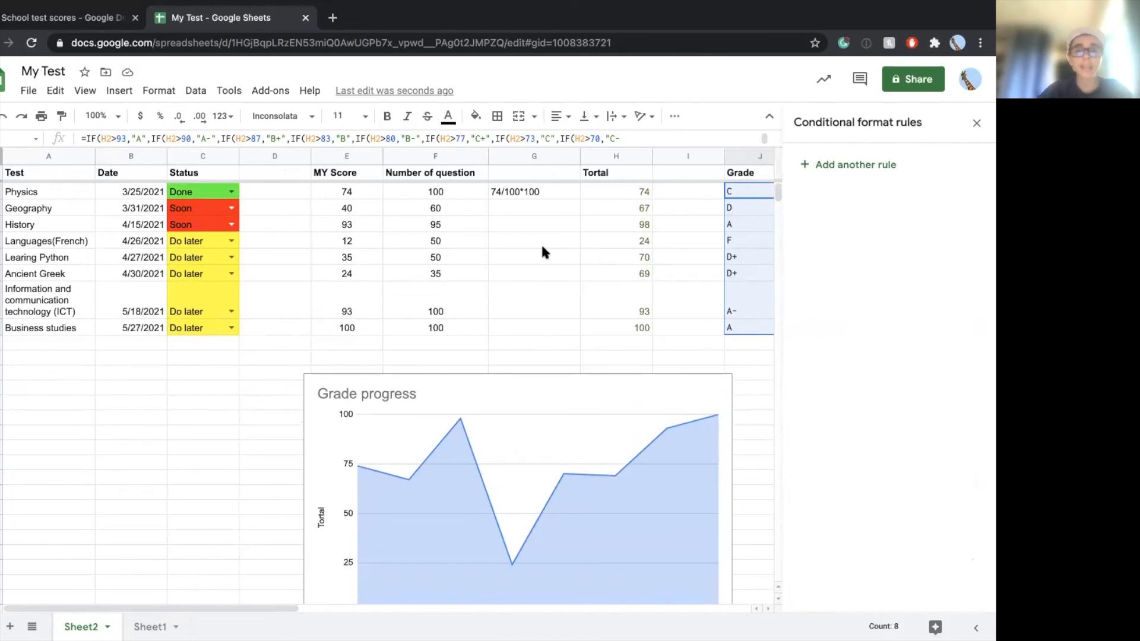
scroll(673, 327, right, 3)
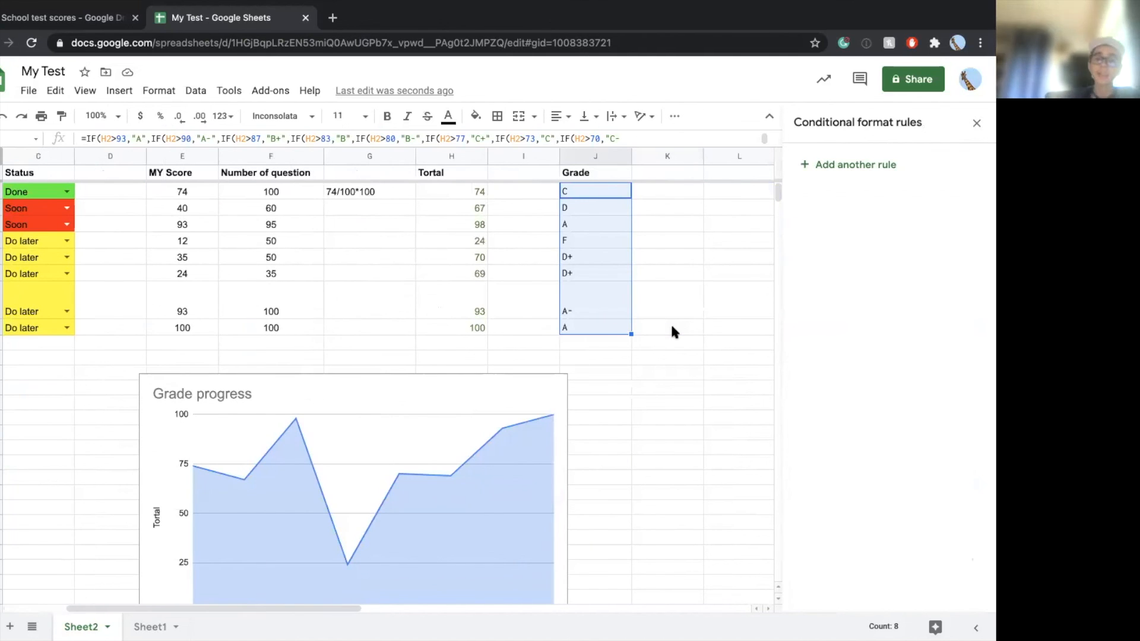
scroll(344, 449, down, 2)
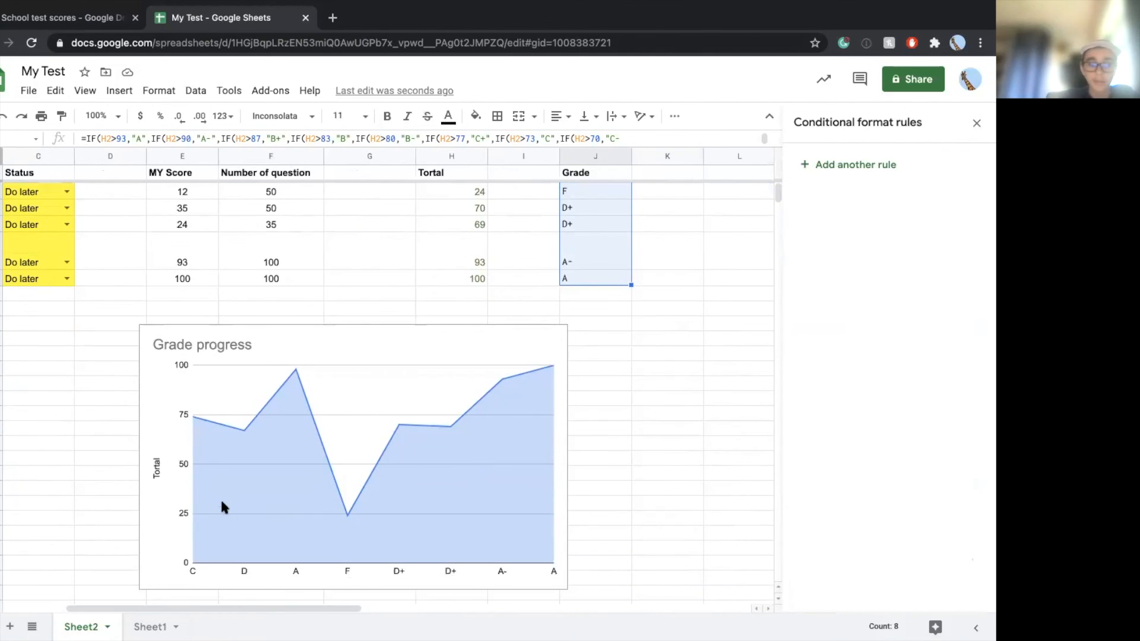